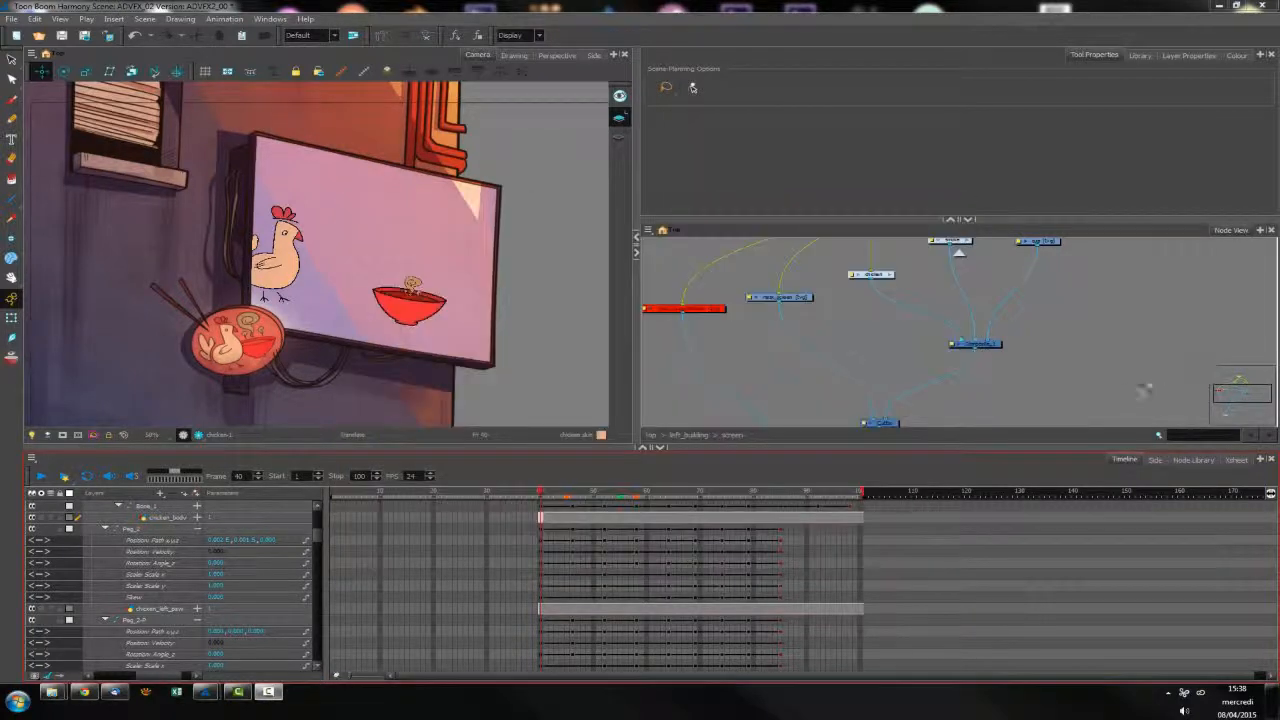
Reposition the mask_screen node and add an Apply-Peg-Transformation node beneath it in the screen group's network
left_click(710, 329)
left_click_drag(786, 300, 763, 289)
left_click(1193, 459)
left_click(50, 607)
left_click_drag(208, 518, 862, 346)
Duplicate the existing Cutter node and insert the copy between the chicken composite and the original cutter
left_click(887, 424)
key("ctrl+v")
left_click_drag(960, 380, 947, 381)
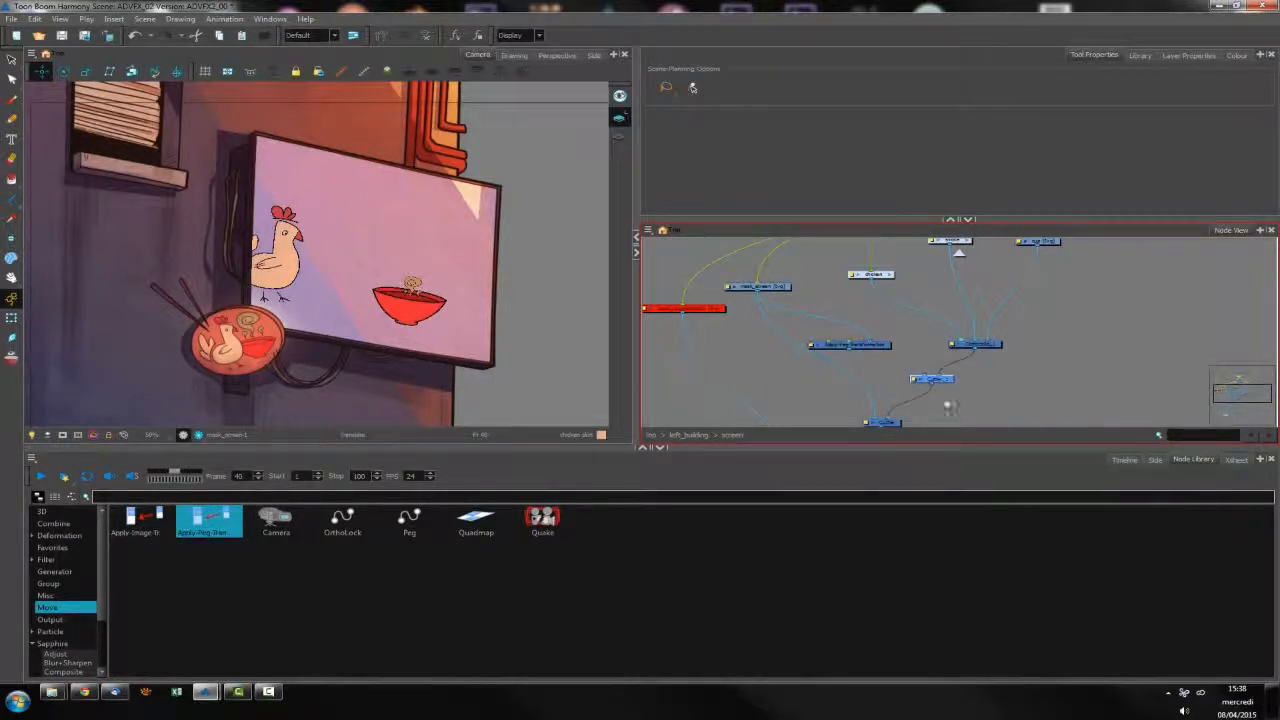
Create a peg and place it above the Apply-Peg-Transformation node so that it drives the mask
mouse_move(853, 351)
left_mouse_down()
mouse_move(924, 376)
mouse_move(873, 346)
left_mouse_up()
key("ctrl+p")
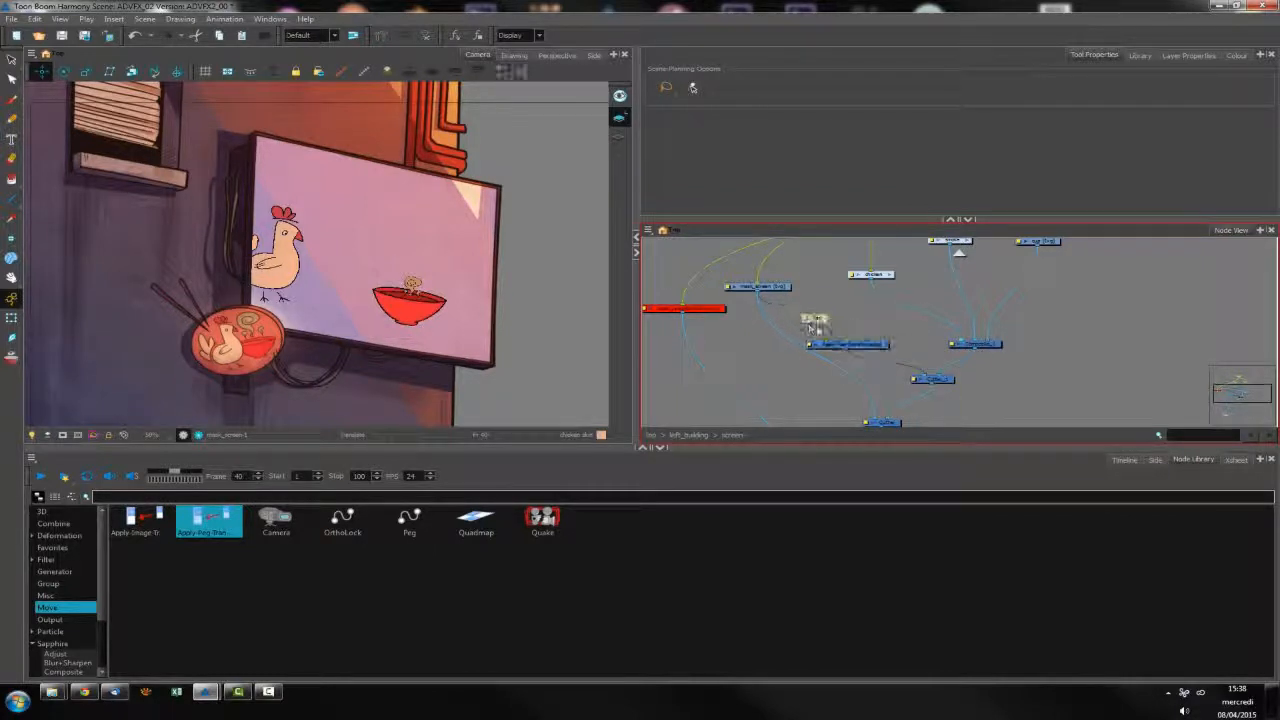
left_click_drag(826, 322, 833, 320)
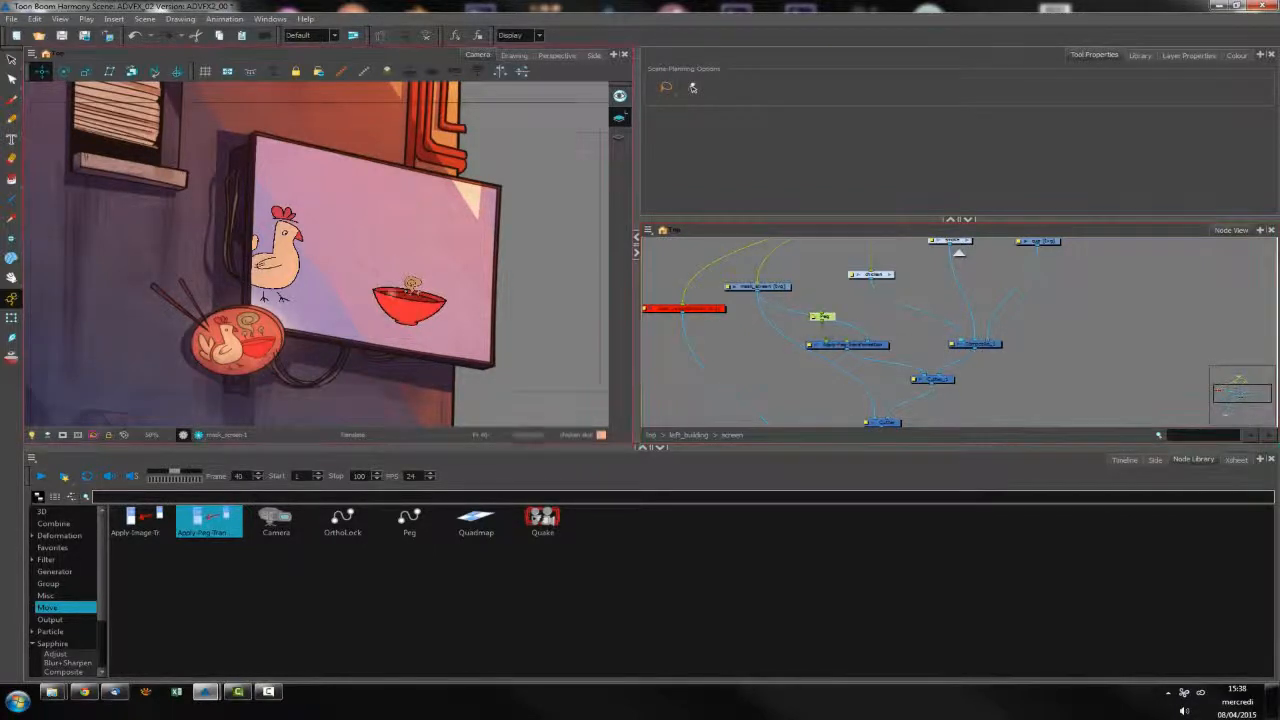
Select the new peg and move it down at frame 40 so the mask sits below the screen panel
scroll(447, 303, "down", 6)
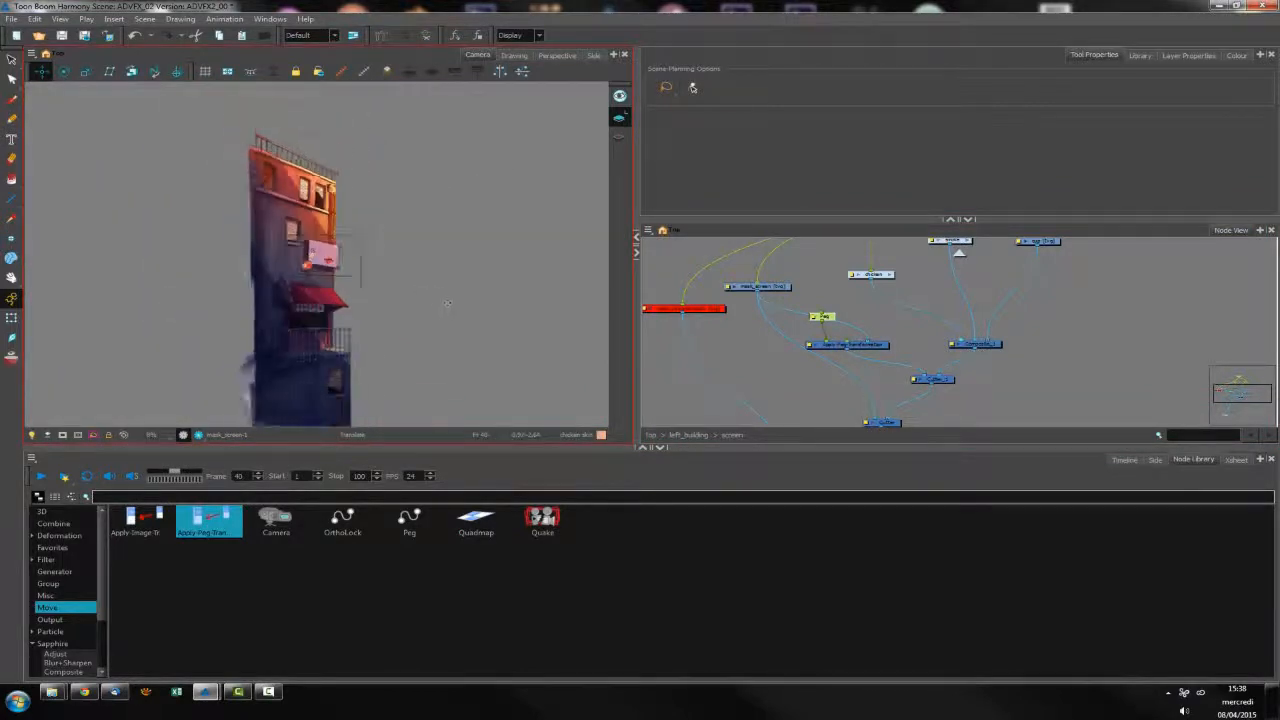
scroll(447, 303, "down", 3)
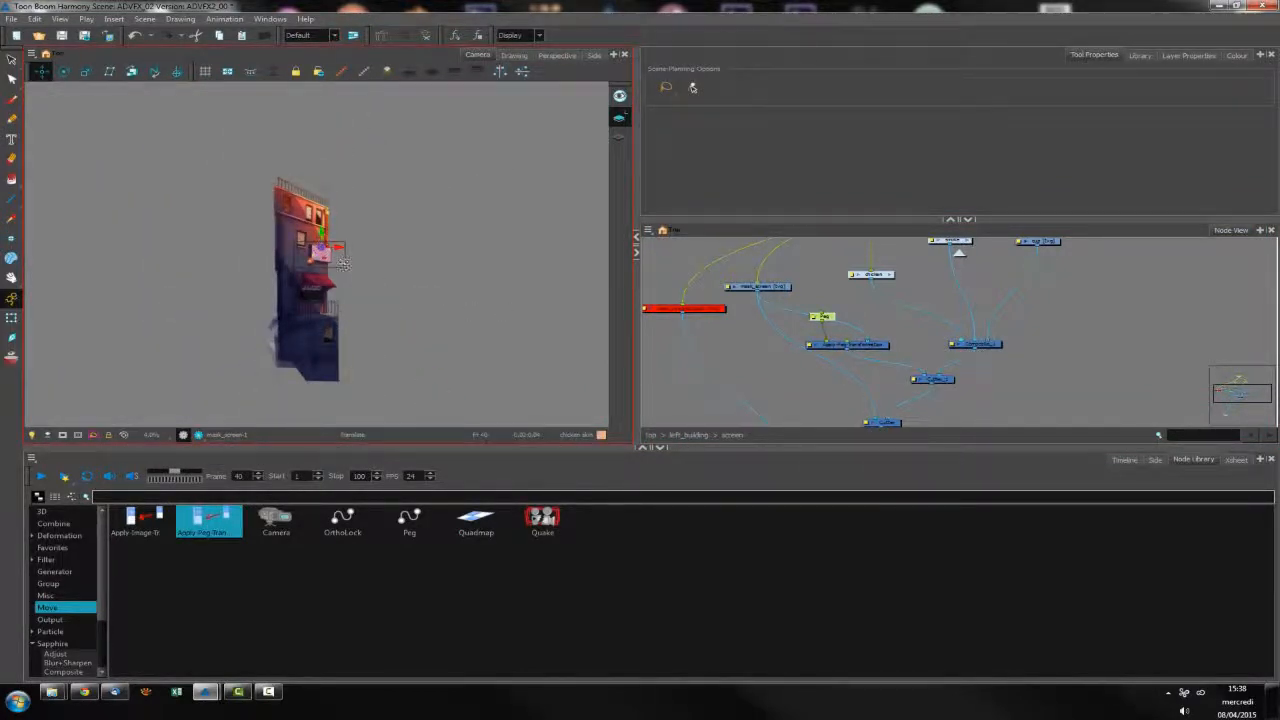
scroll(343, 263, "up", 8)
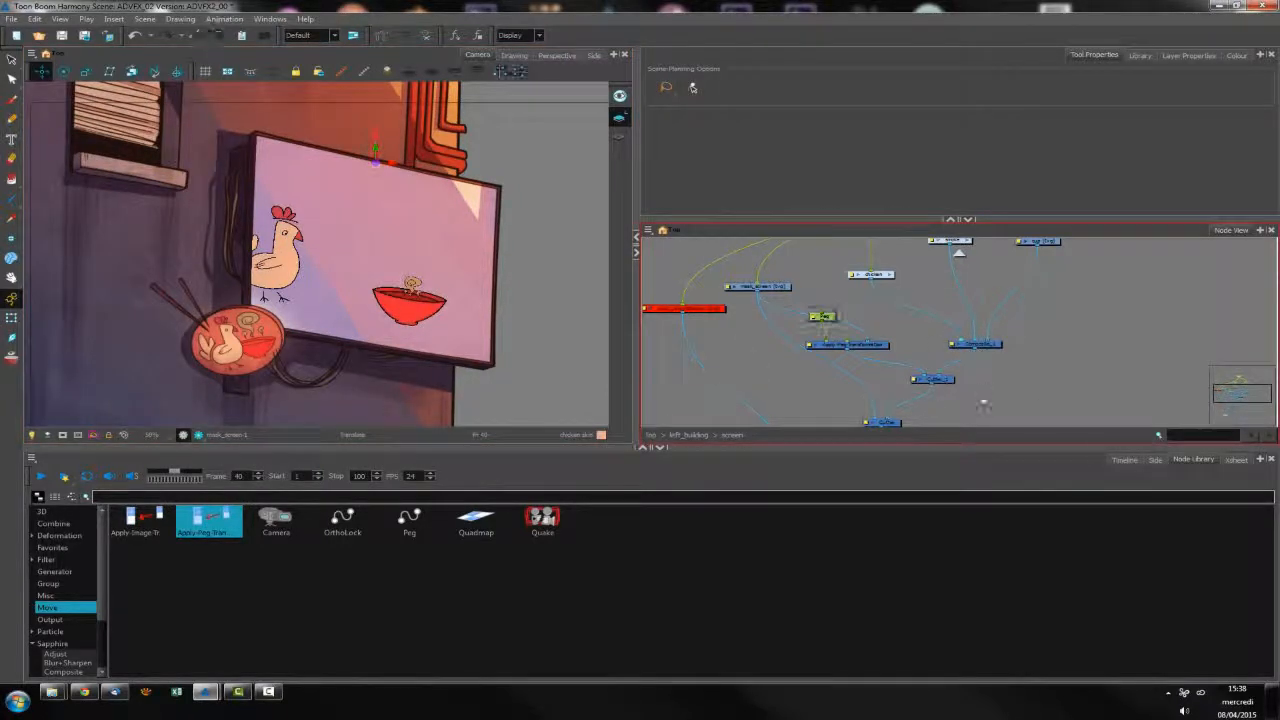
left_click(1124, 460)
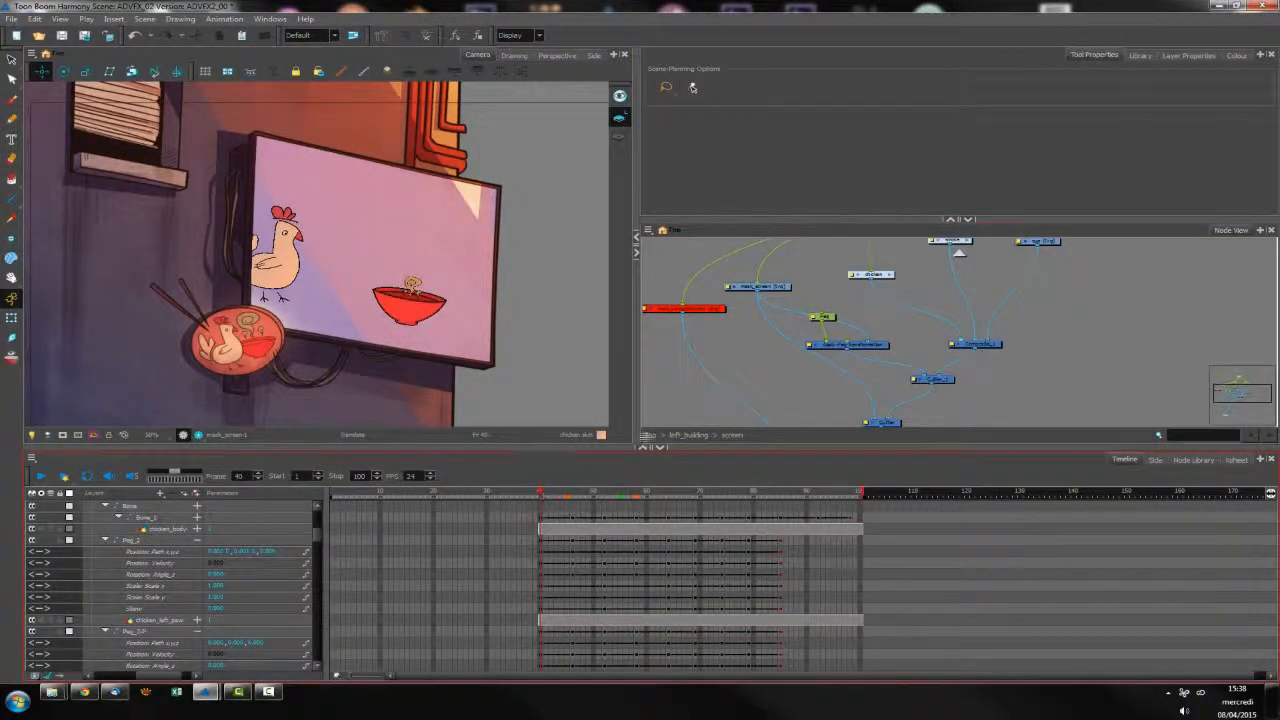
left_click(820, 316)
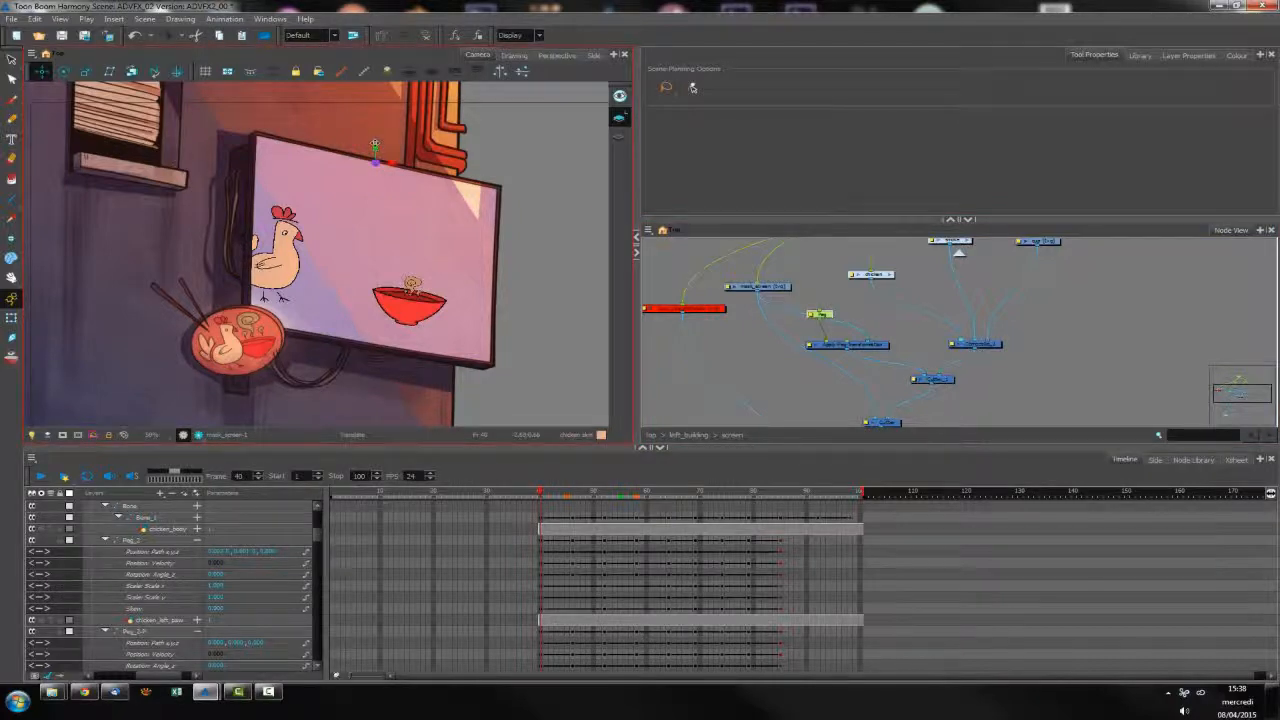
left_click_drag(375, 163, 325, 442)
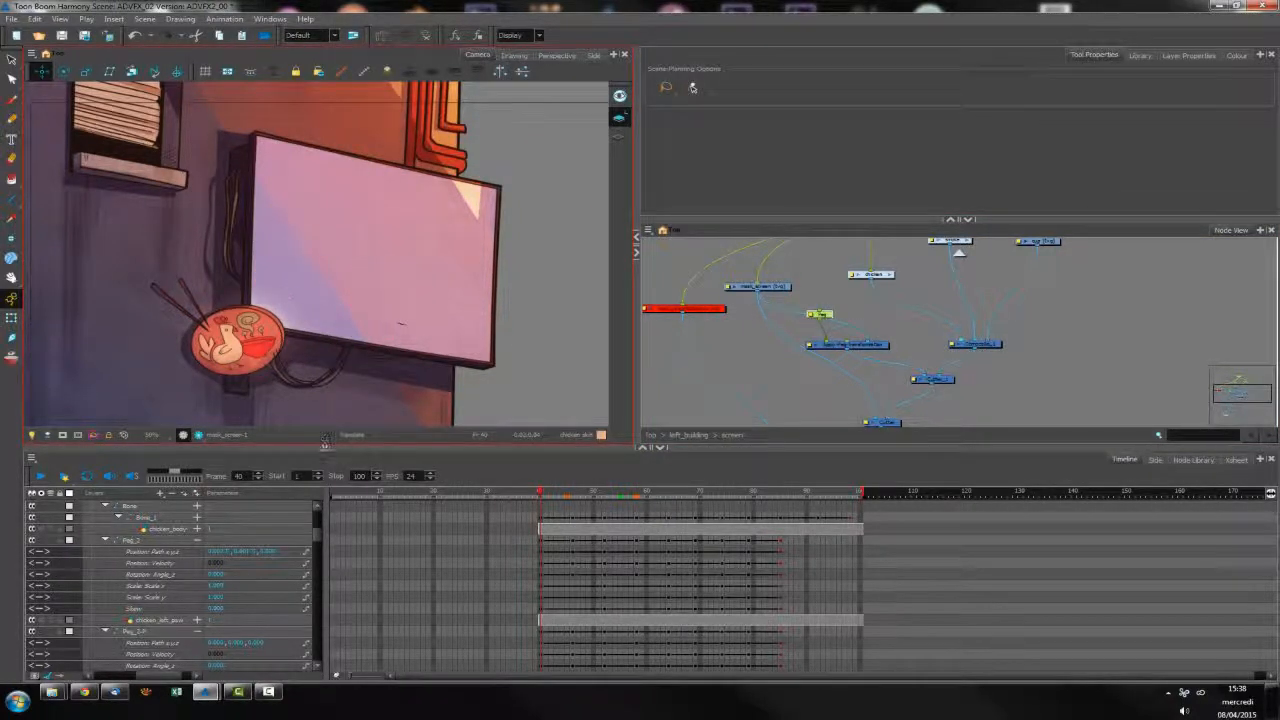
Connect the Apply-Peg-Transformation node to the composite to show the mask, and fine-tune the mask's height at frame 40
left_click_drag(882, 378, 800, 392)
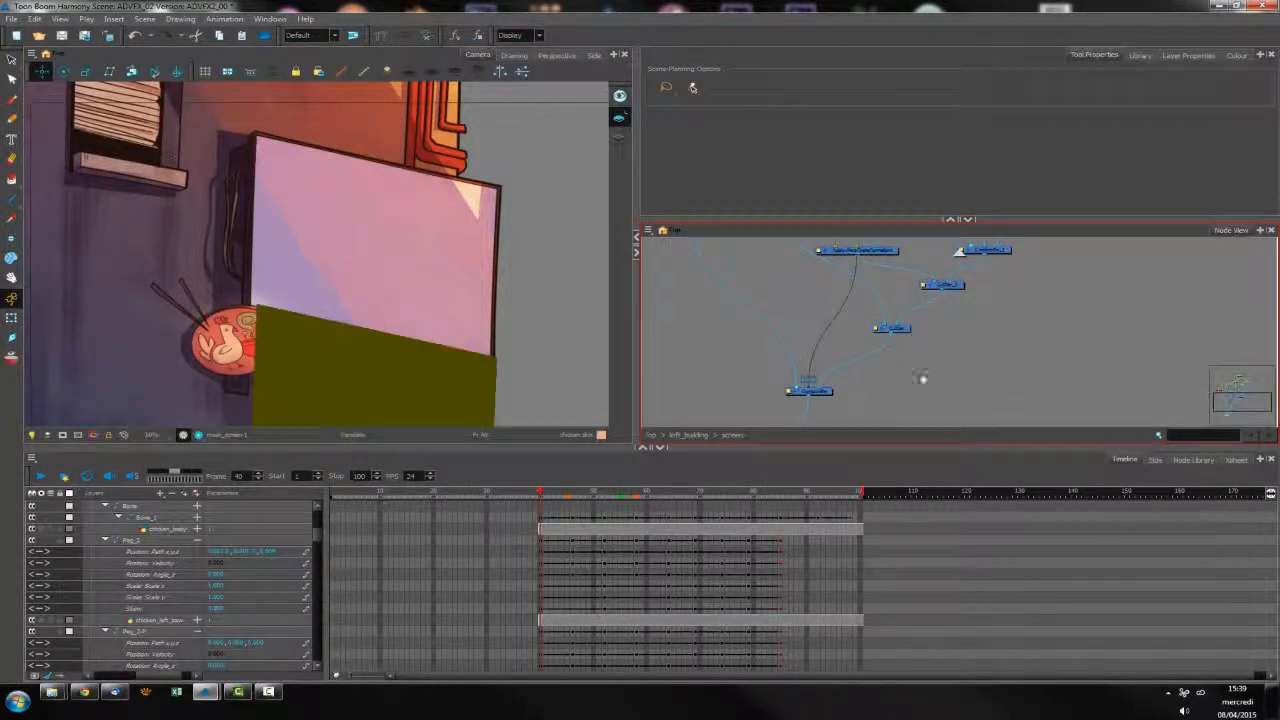
left_click_drag(952, 391, 948, 428)
left_click(817, 282)
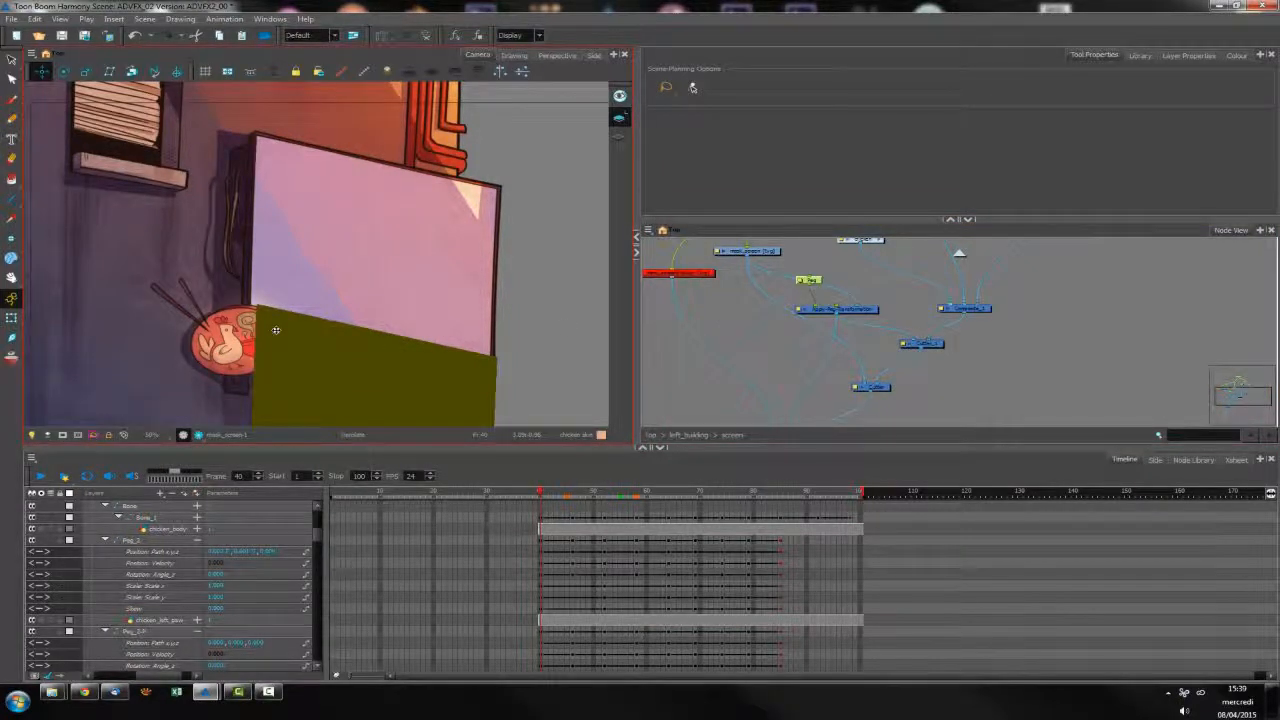
key("1")
key("1")
mouse_move(357, 396)
left_mouse_down()
mouse_move(357, 420)
mouse_move(353, 389)
left_mouse_up()
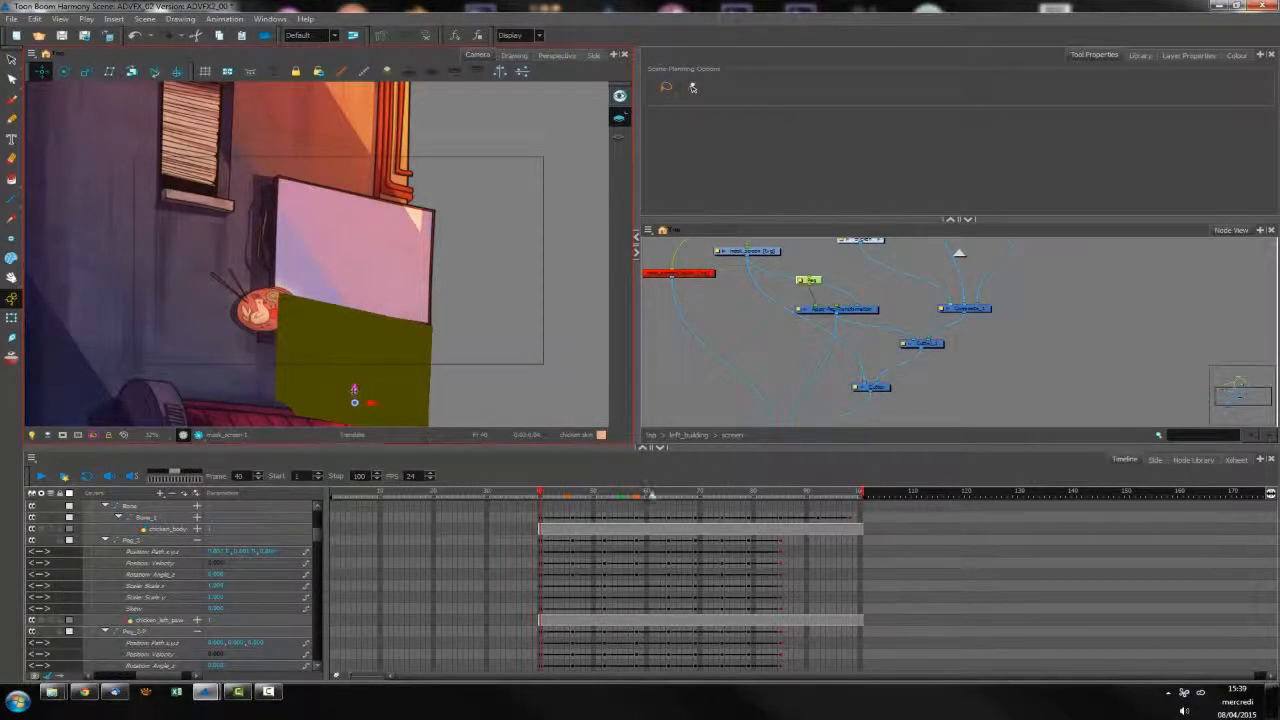
At frame 70, raise the mask's peg vertically until the mask covers the whole screen panel
left_click_drag(563, 497, 705, 512)
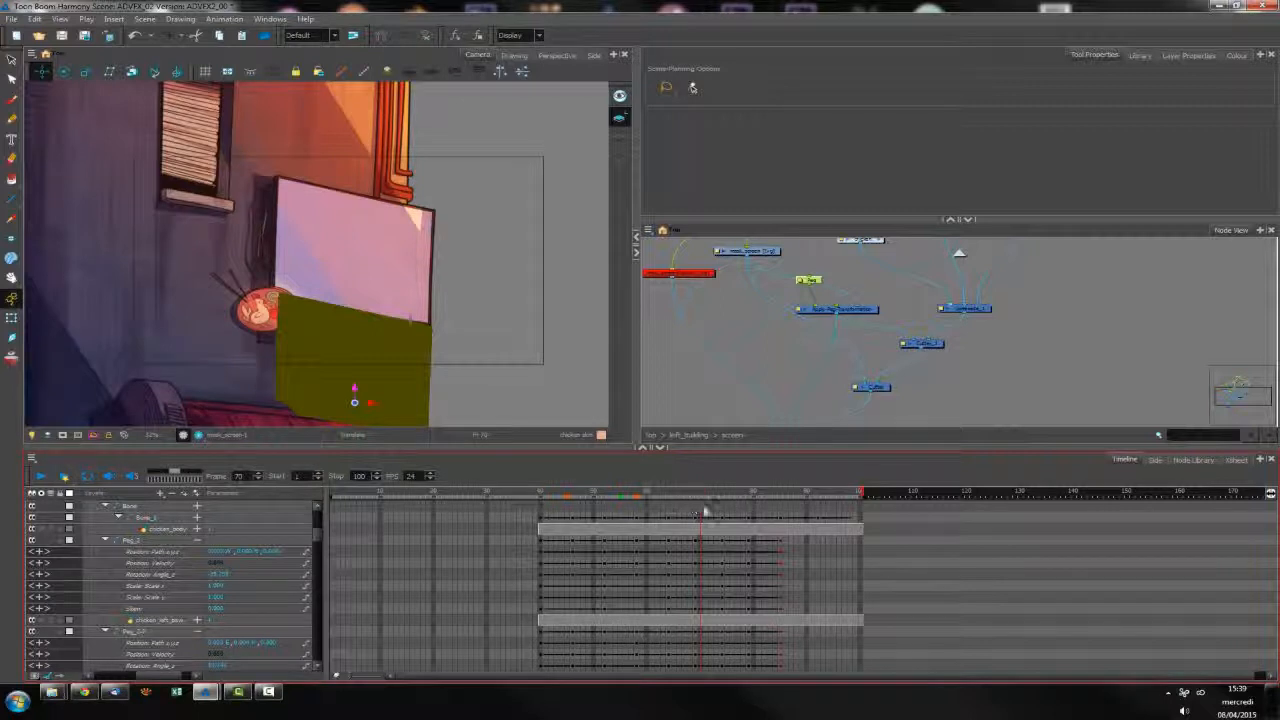
left_click(355, 390)
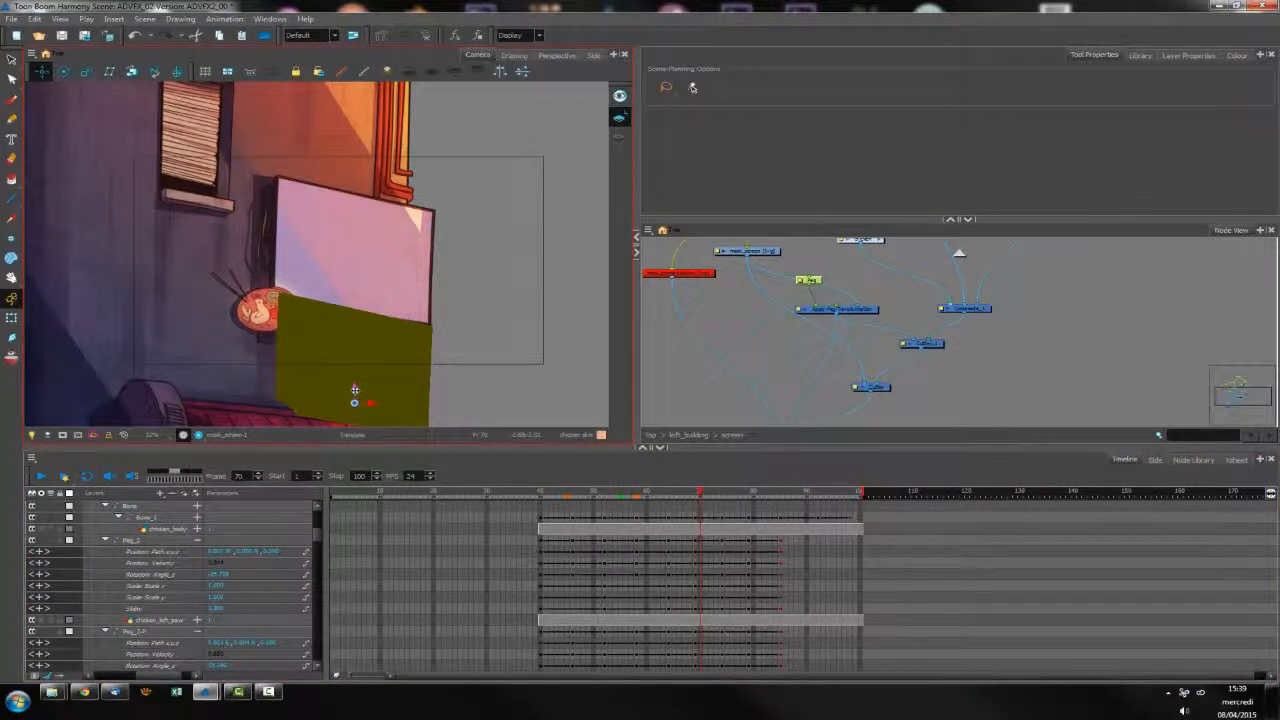
left_click_drag(355, 390, 364, 181)
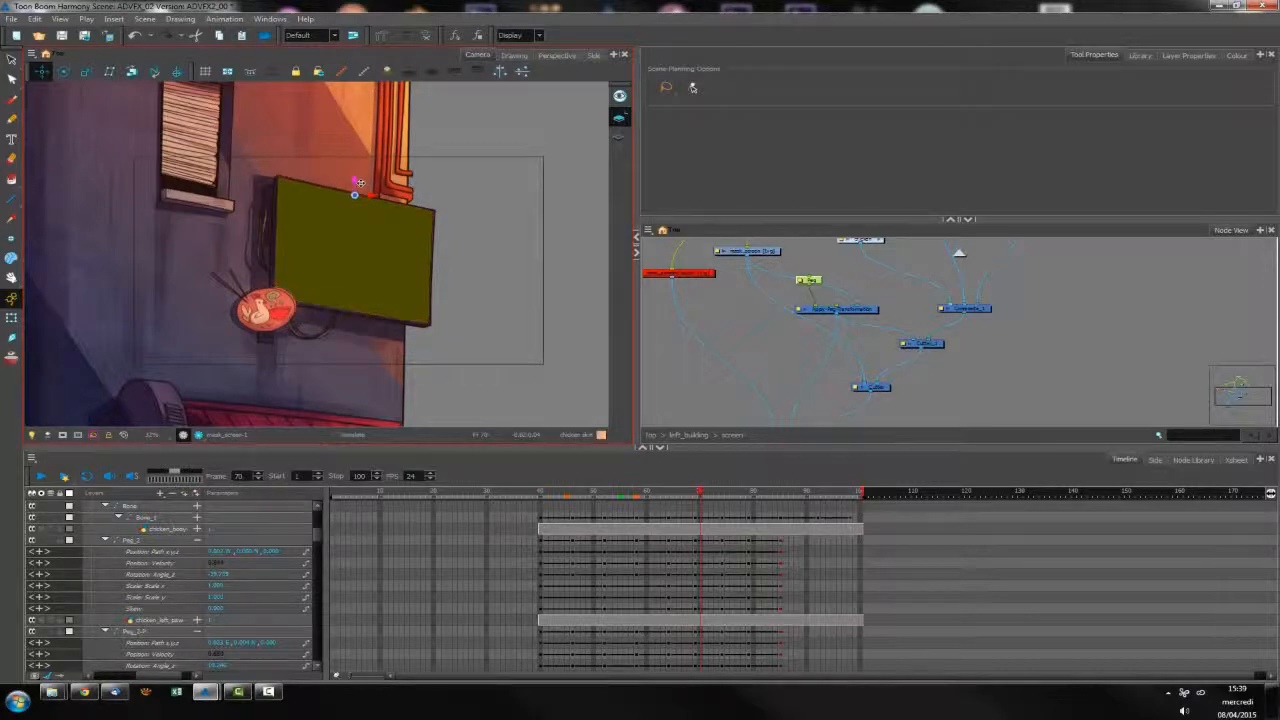
Enlarge the mask slightly so it extends past the edges of the screen panel
left_click(809, 281)
left_click(362, 297)
key("shift+t")
left_click_drag(398, 321, 421, 328)
key("alt+2")
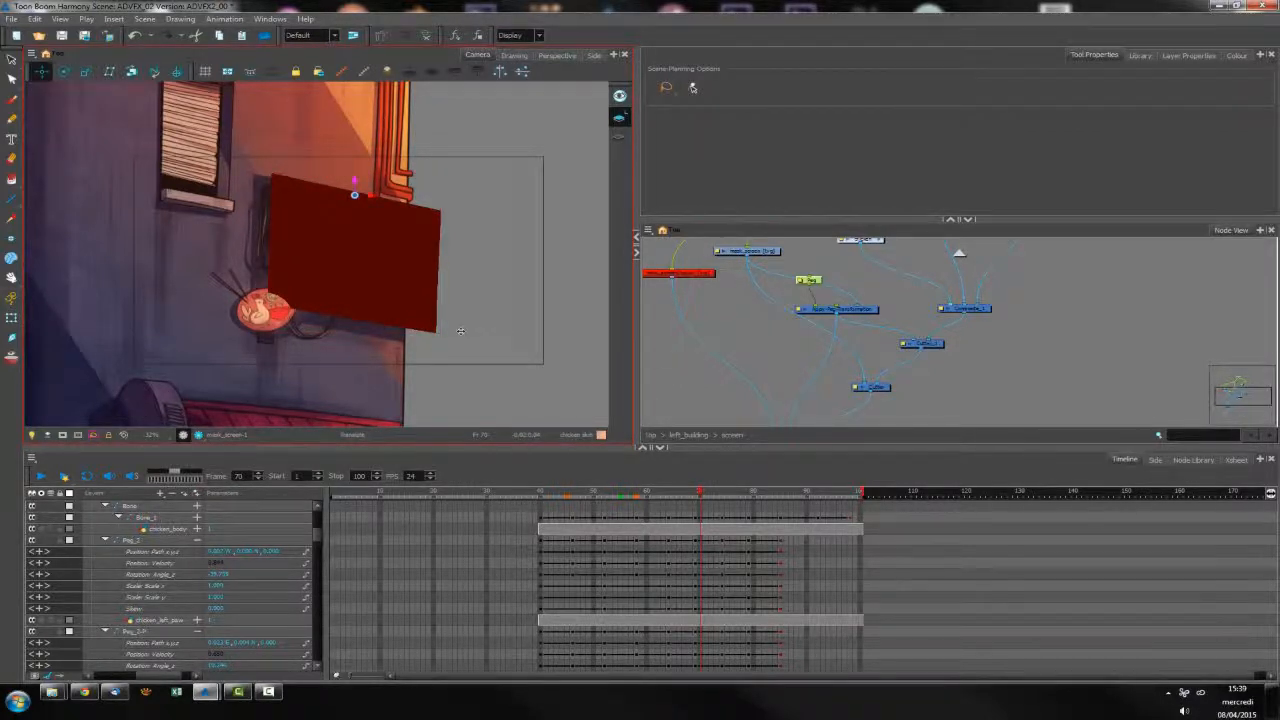
Lower the mask slightly below the screen panel at frame 40 and disconnect the Apply-Peg-Transformation node from the composite
left_click_drag(697, 497, 540, 497)
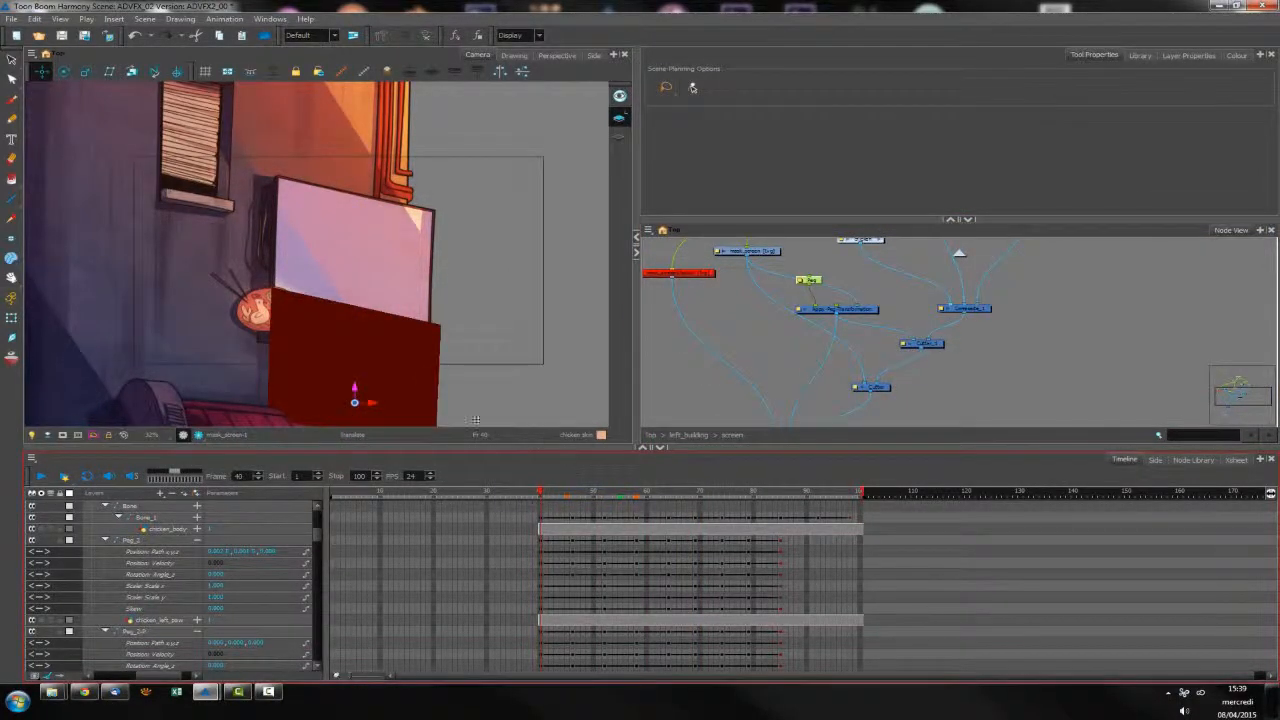
left_click_drag(355, 387, 354, 395)
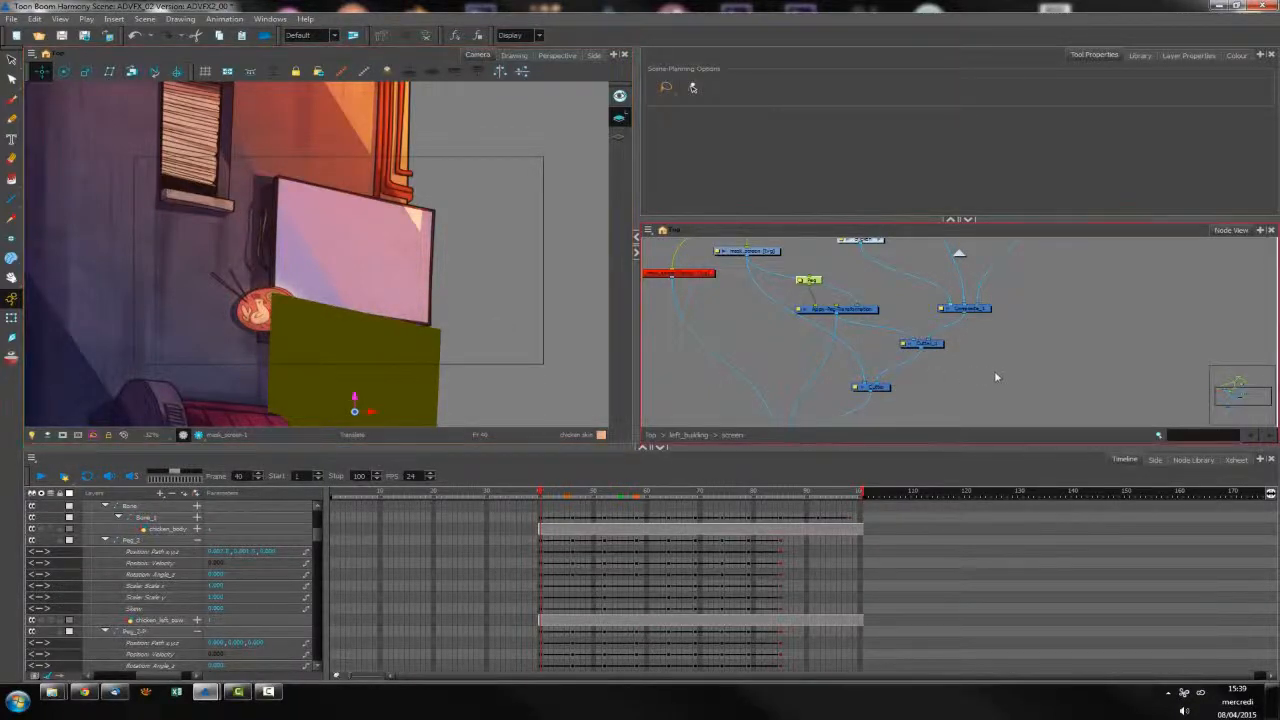
left_click(947, 390)
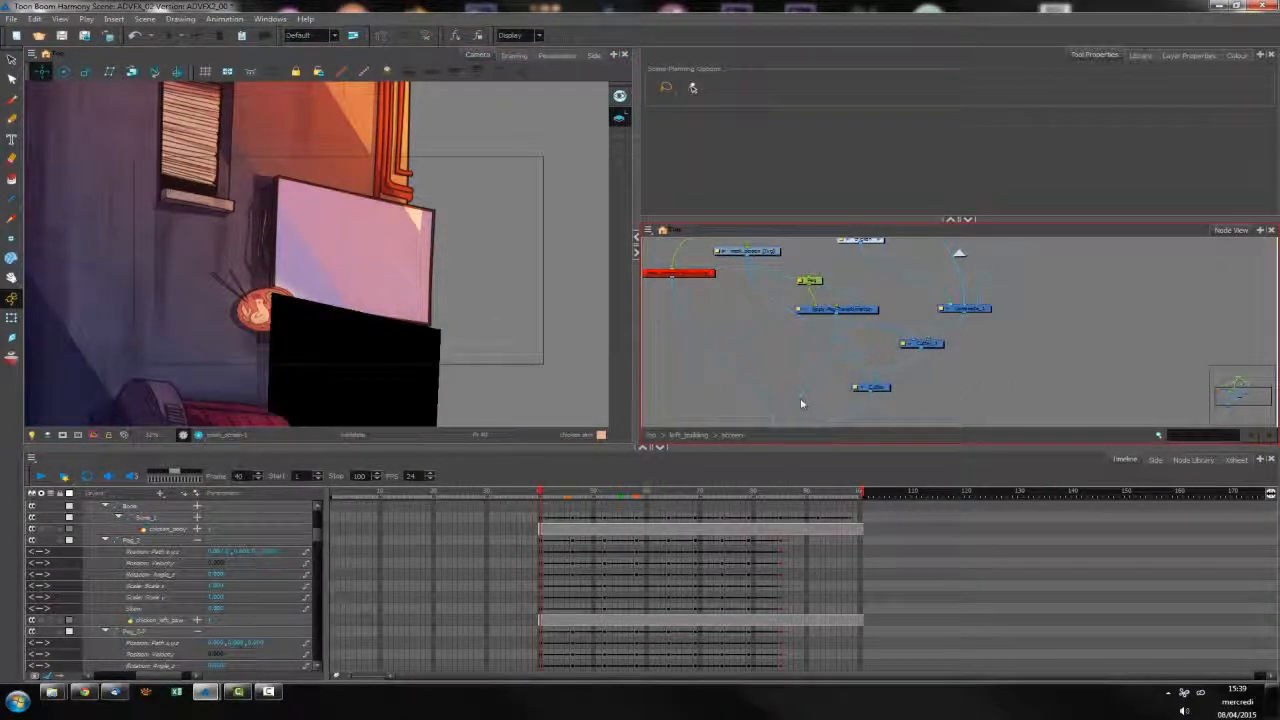
left_click_drag(803, 403, 858, 391)
Scrub through the chicken and bowl reveal and inspect frame 48 in the rendered preview
left_click(600, 497)
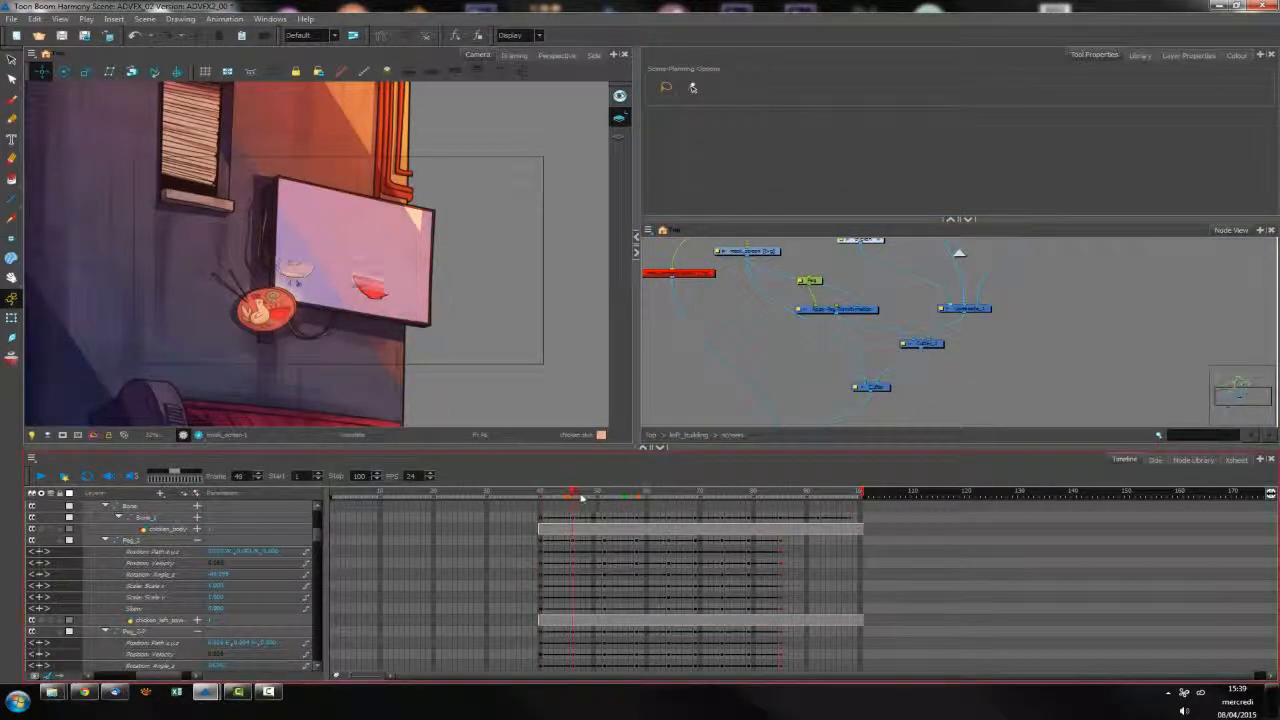
mouse_move(603, 499)
left_mouse_down()
mouse_move(664, 502)
mouse_move(584, 503)
left_mouse_up()
scroll(418, 355, "up", 5)
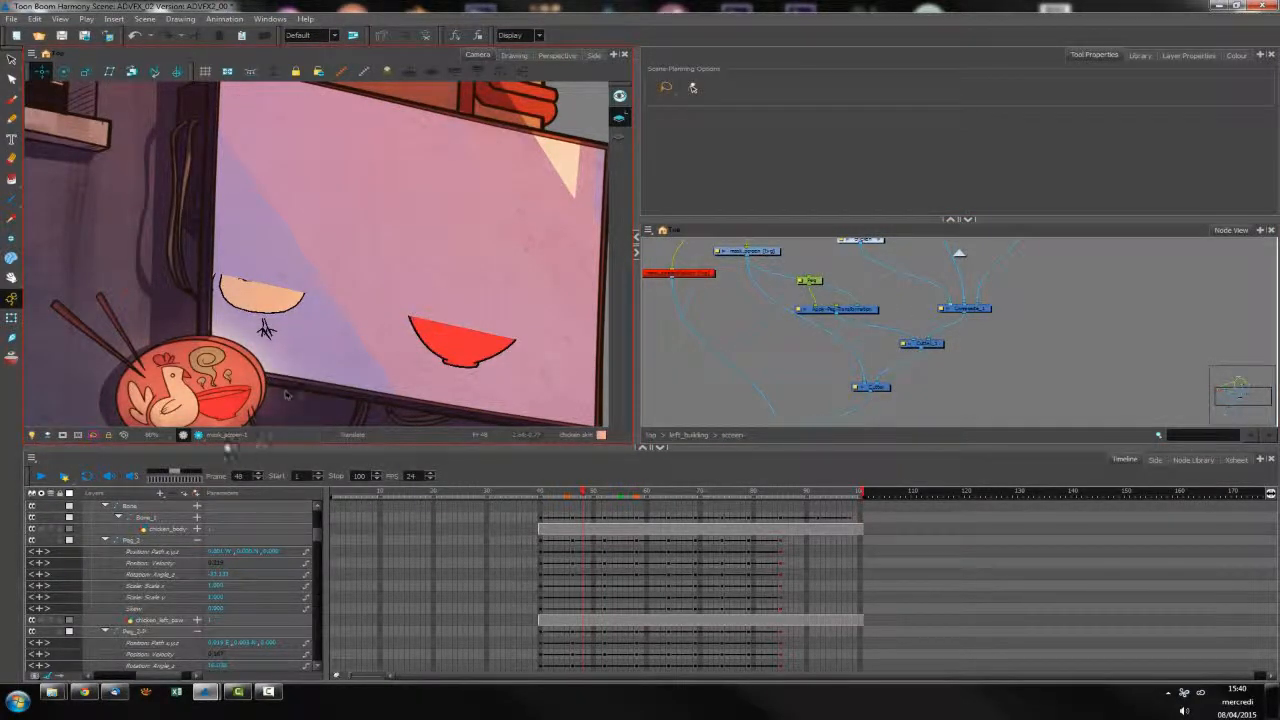
left_click(199, 435)
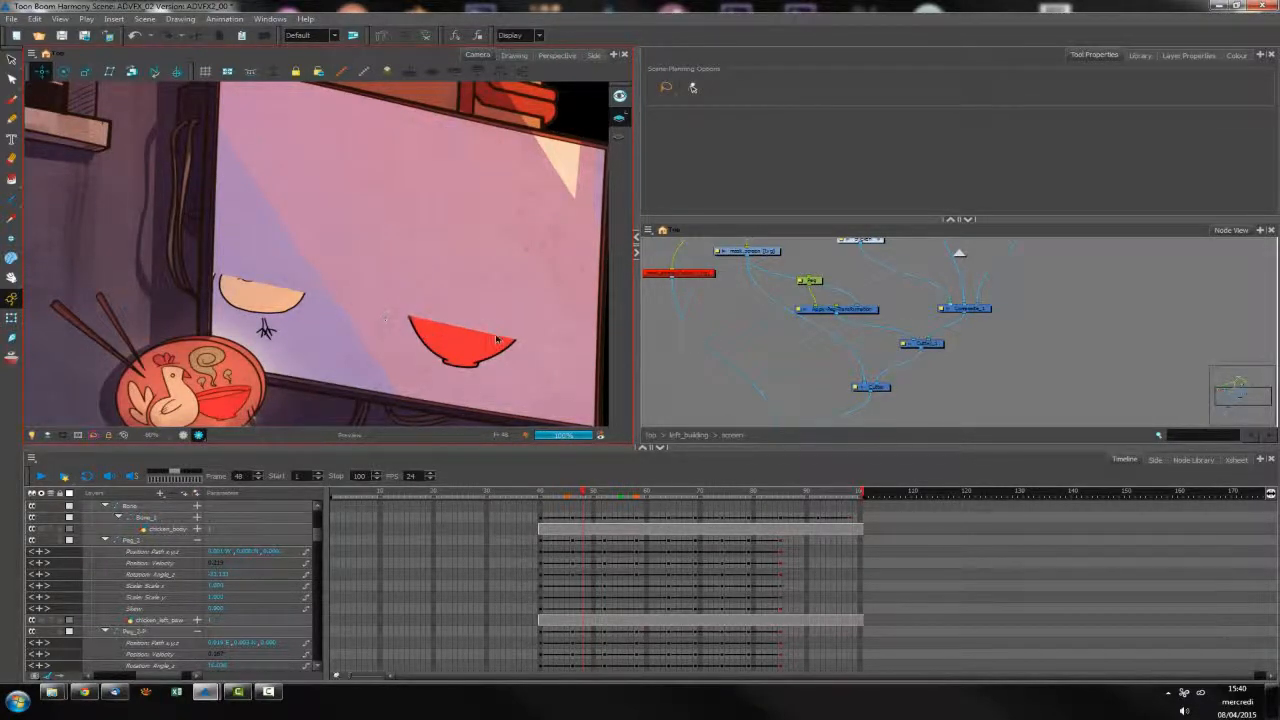
left_click_drag(395, 315, 316, 332)
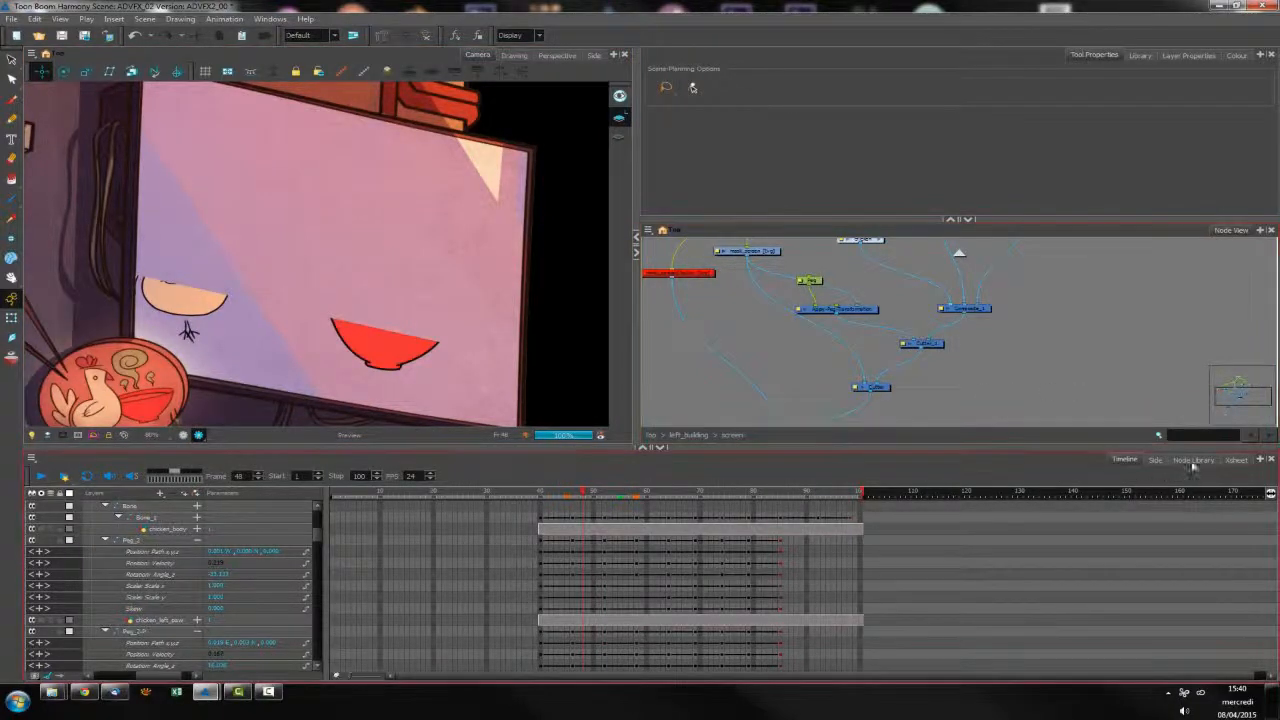
Add a Turbulent Noise generator node and a Refract deformation node near the cutters
left_click(1193, 459)
left_click(58, 571)
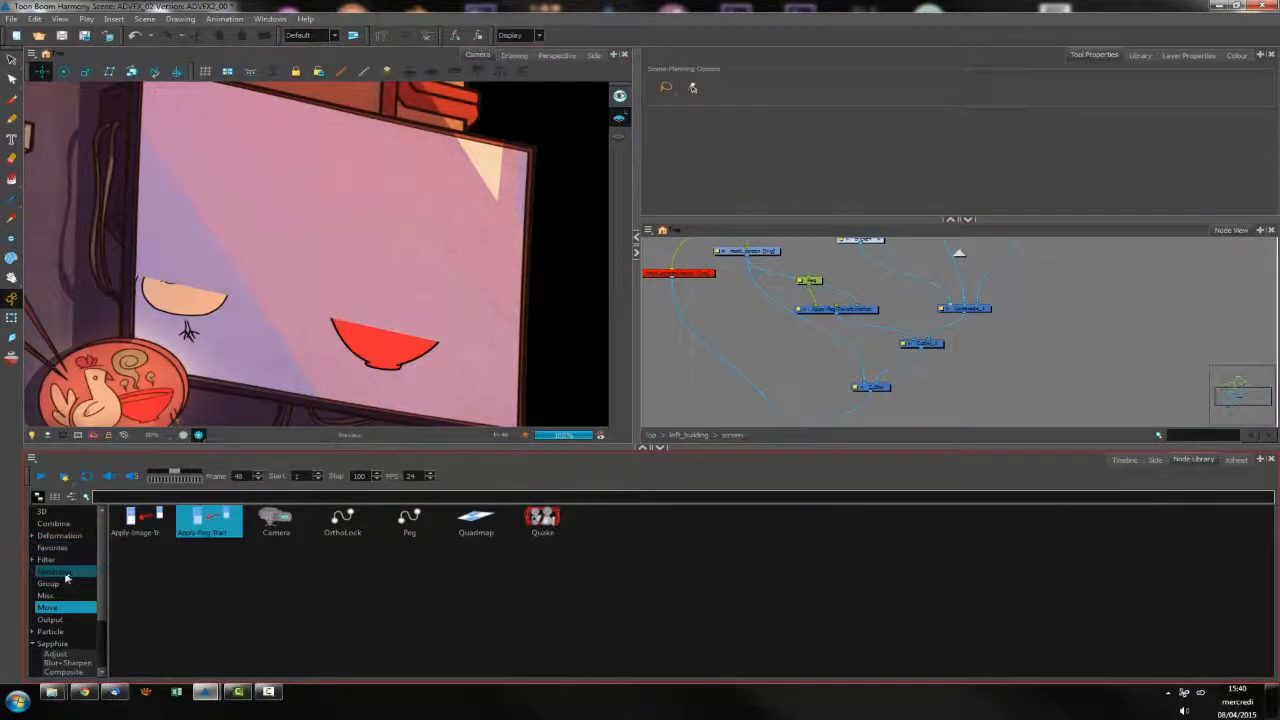
left_click_drag(608, 518, 880, 302)
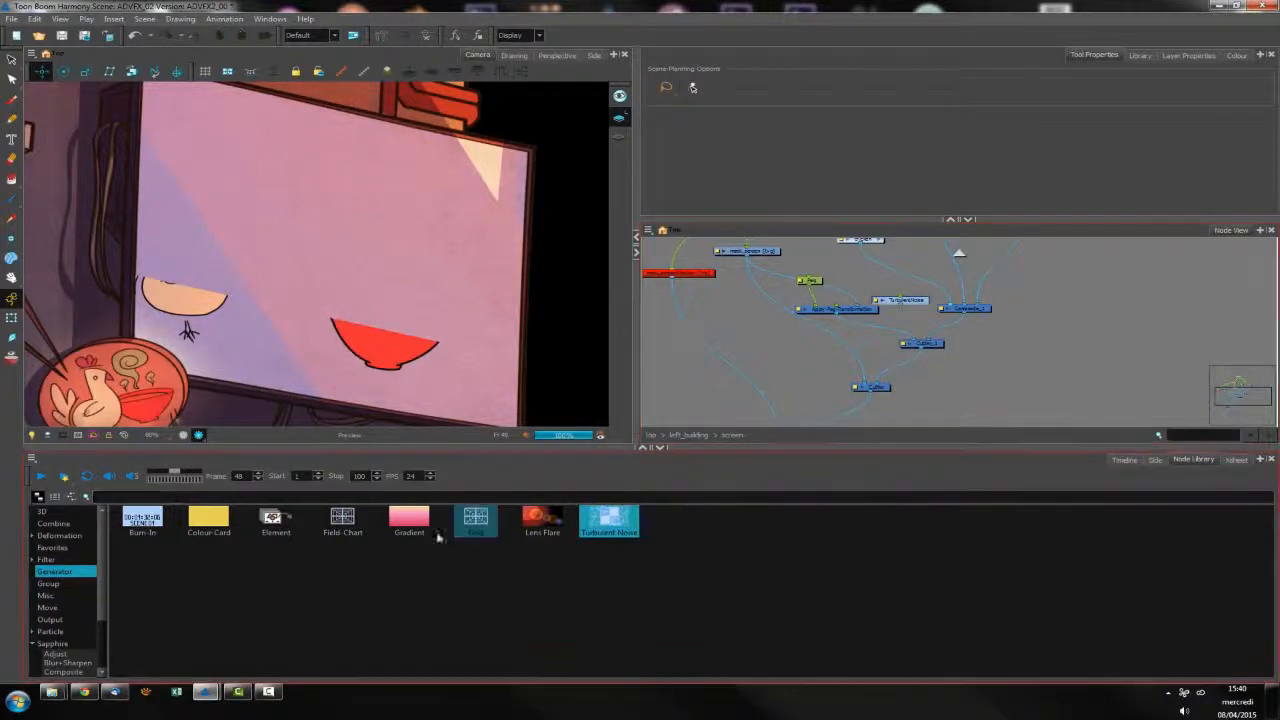
left_click(63, 536)
left_click_drag(142, 555, 862, 336)
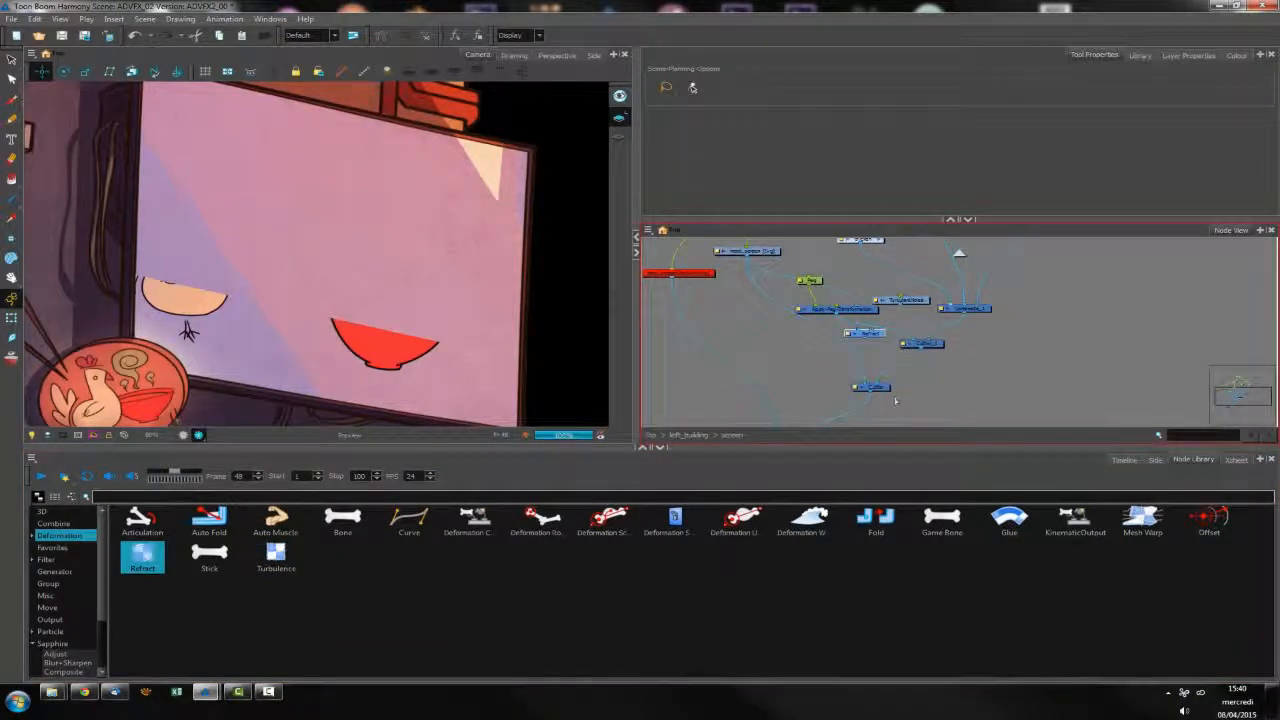
Insert the Refract node between the two cutters, rearranging the surrounding nodes and removing the direct connection
left_click_drag(880, 393, 978, 367)
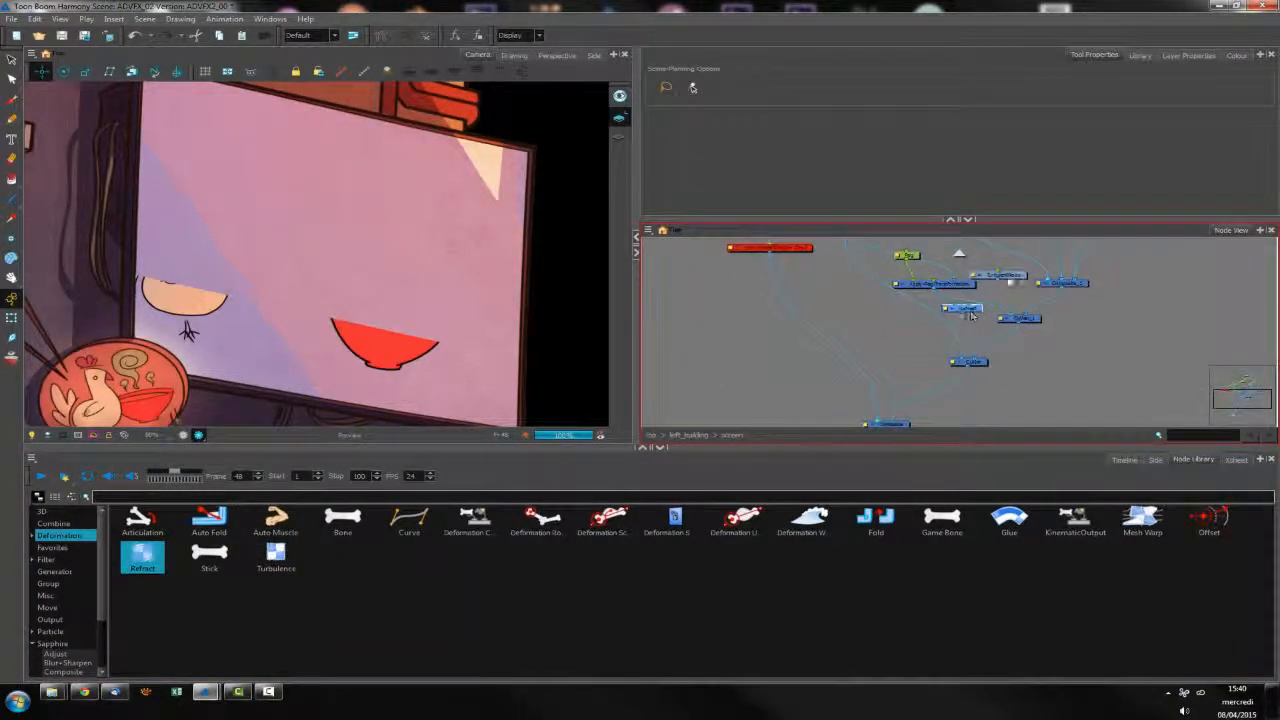
left_click_drag(982, 312, 897, 419)
left_click_drag(979, 365, 947, 400)
left_click_drag(974, 338, 1032, 330)
left_click(1032, 323)
key("Delete")
left_click_drag(953, 289, 948, 290)
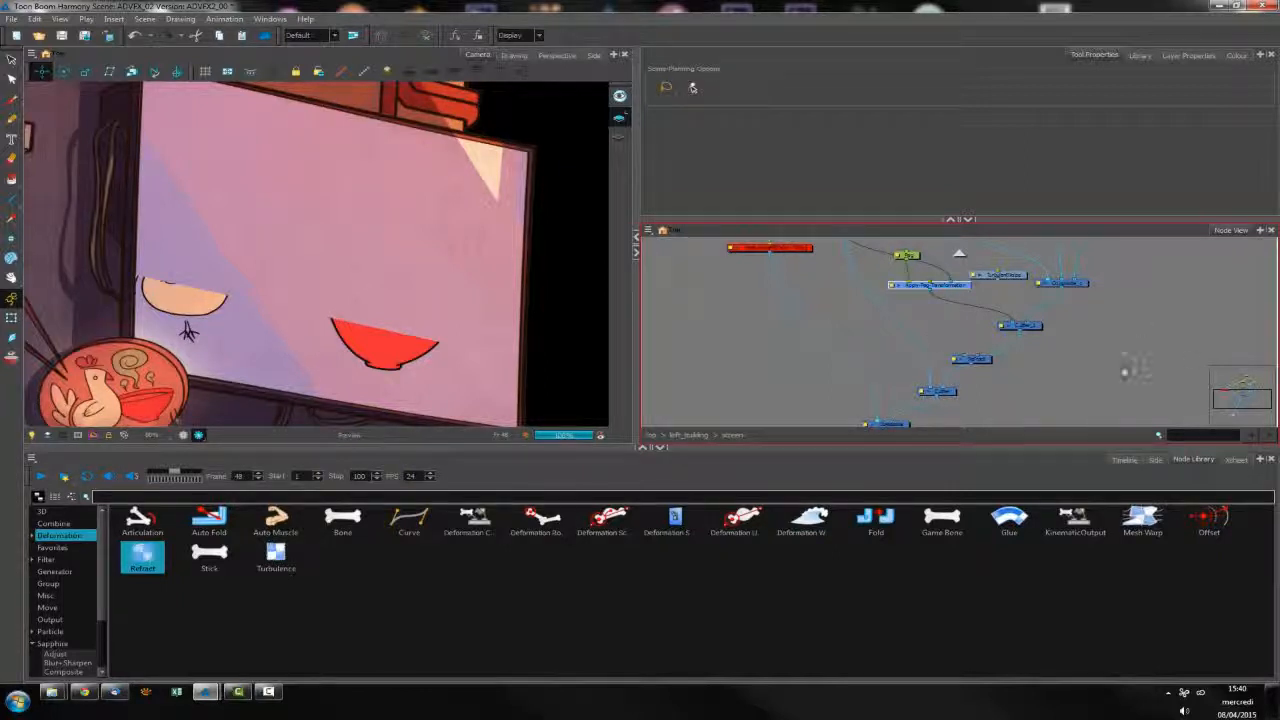
Connect the Turbulent Noise node to the Refract node and also to the composite so the noise is displayed
scroll(971, 337, "up", 2)
left_click_drag(981, 396, 987, 395)
left_click_drag(1008, 313, 908, 398)
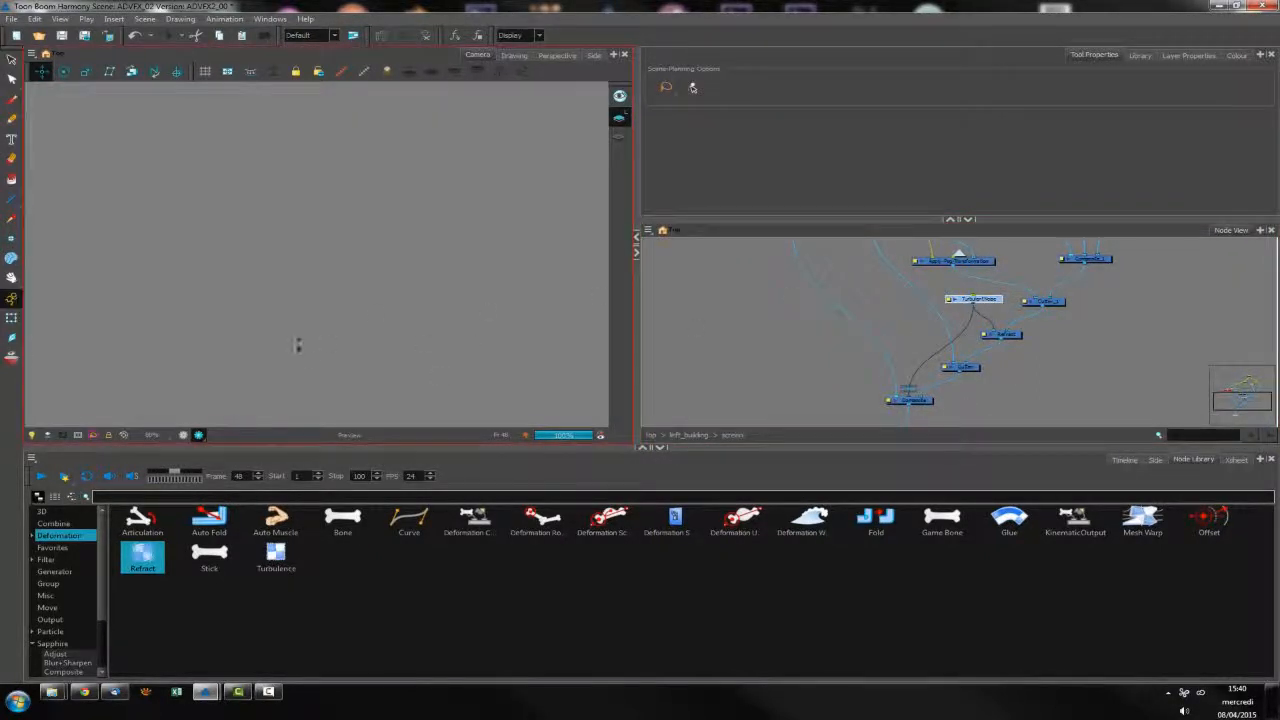
Try a locked frequency of 20 on the Turbulent Noise node, settle on 15, and close its properties
scroll(297, 346, "down", 1)
left_click(954, 299)
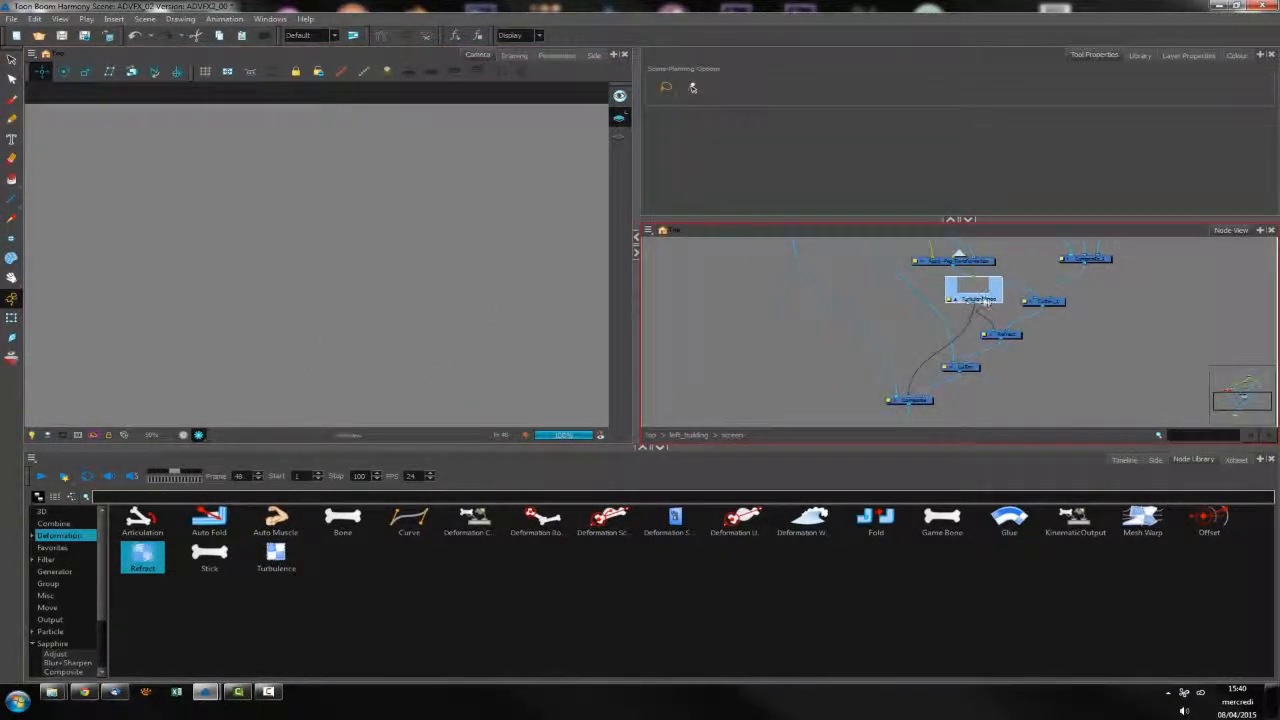
left_click(955, 300)
left_click(948, 301)
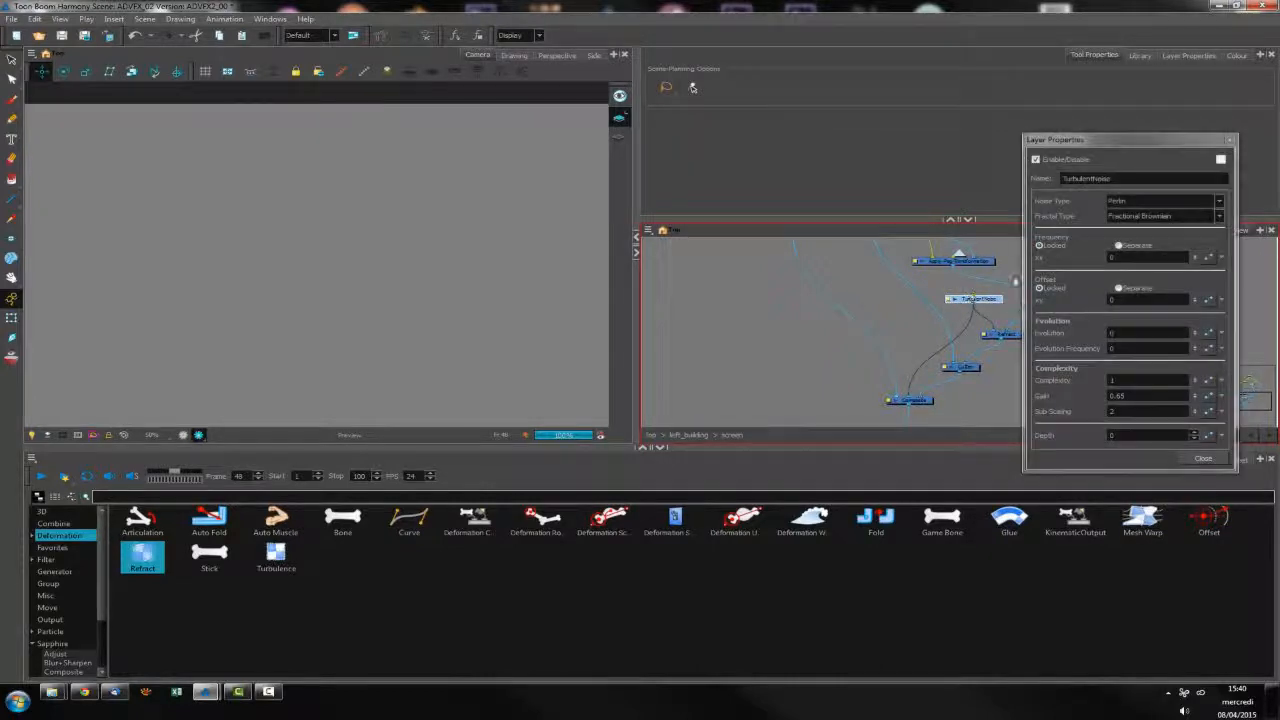
type("20")
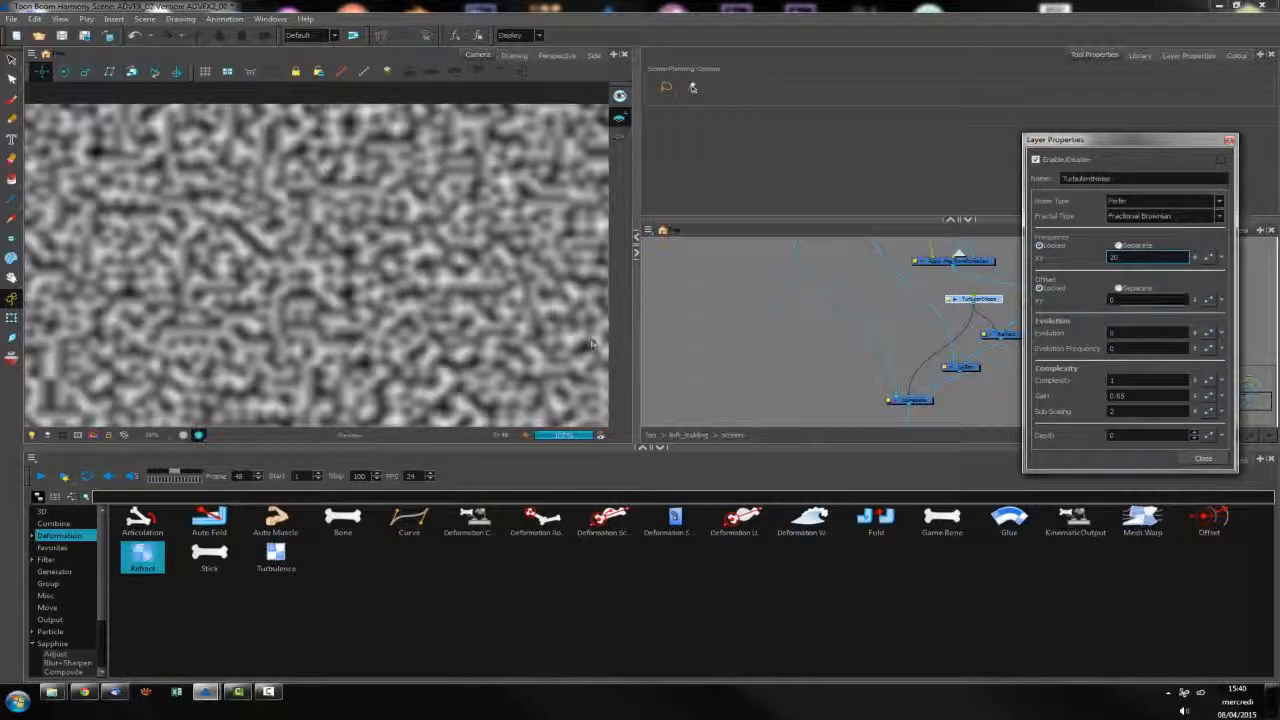
key("Return")
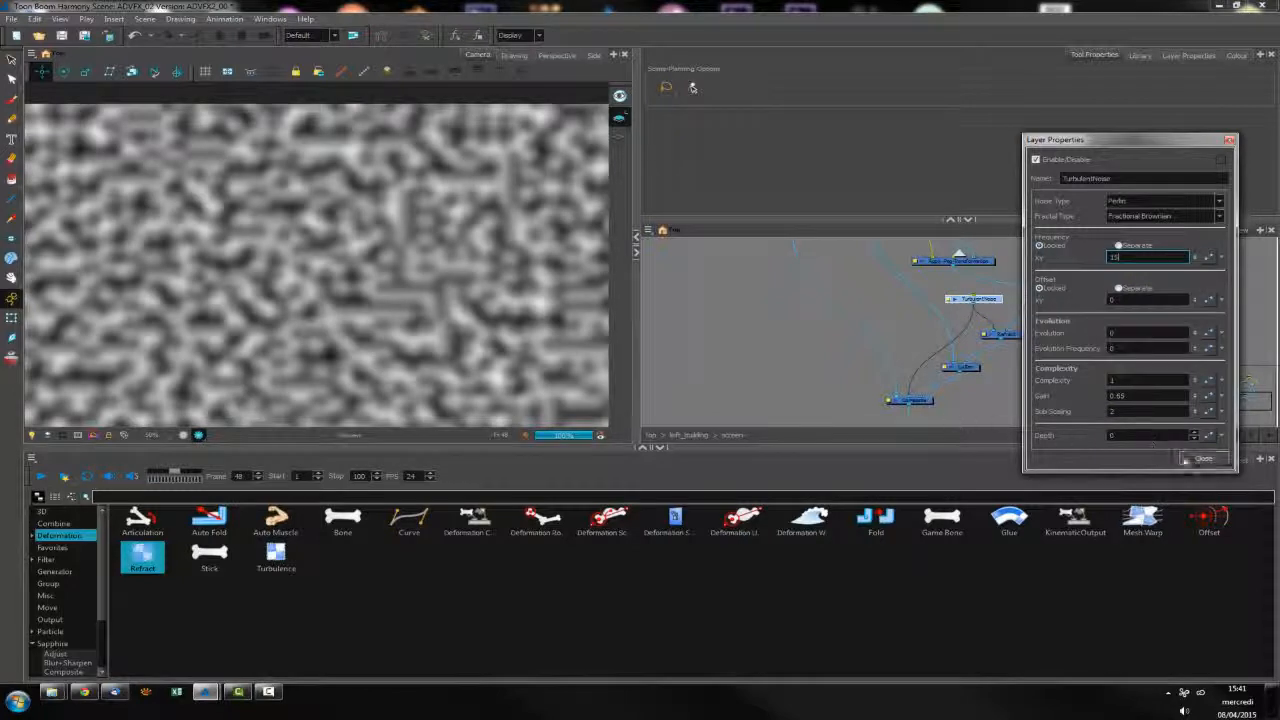
left_click(1203, 458)
Go to frame 40, reopen the Turbulent Noise properties and add a keyframe to its parameters
left_click(1144, 455)
left_click(542, 494)
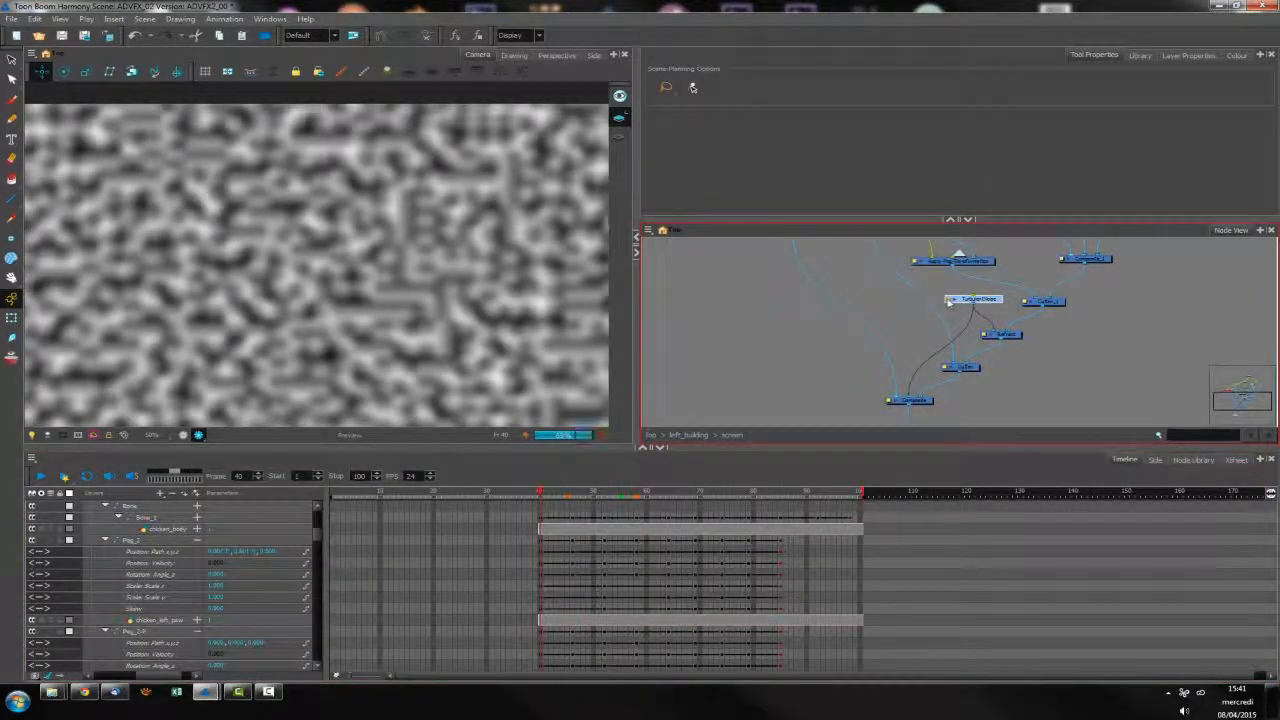
double_click(968, 299)
left_click(808, 366)
left_click(962, 301)
left_click(604, 620)
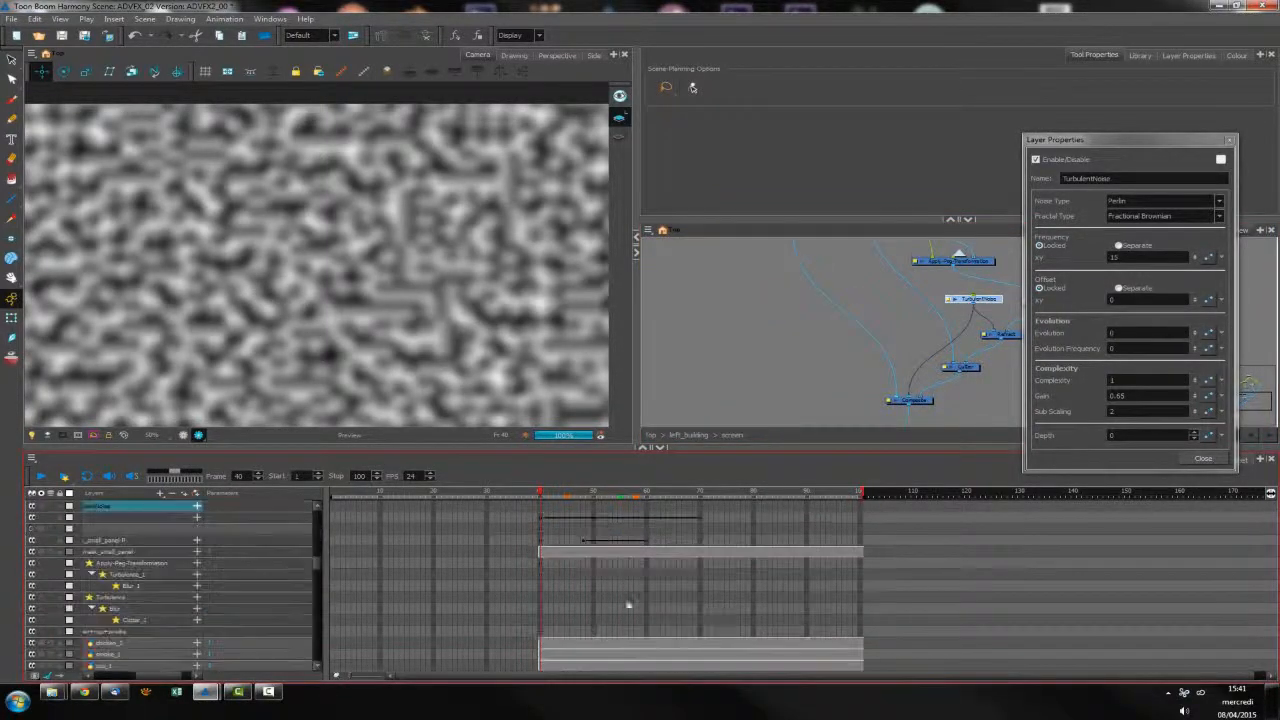
key("F6")
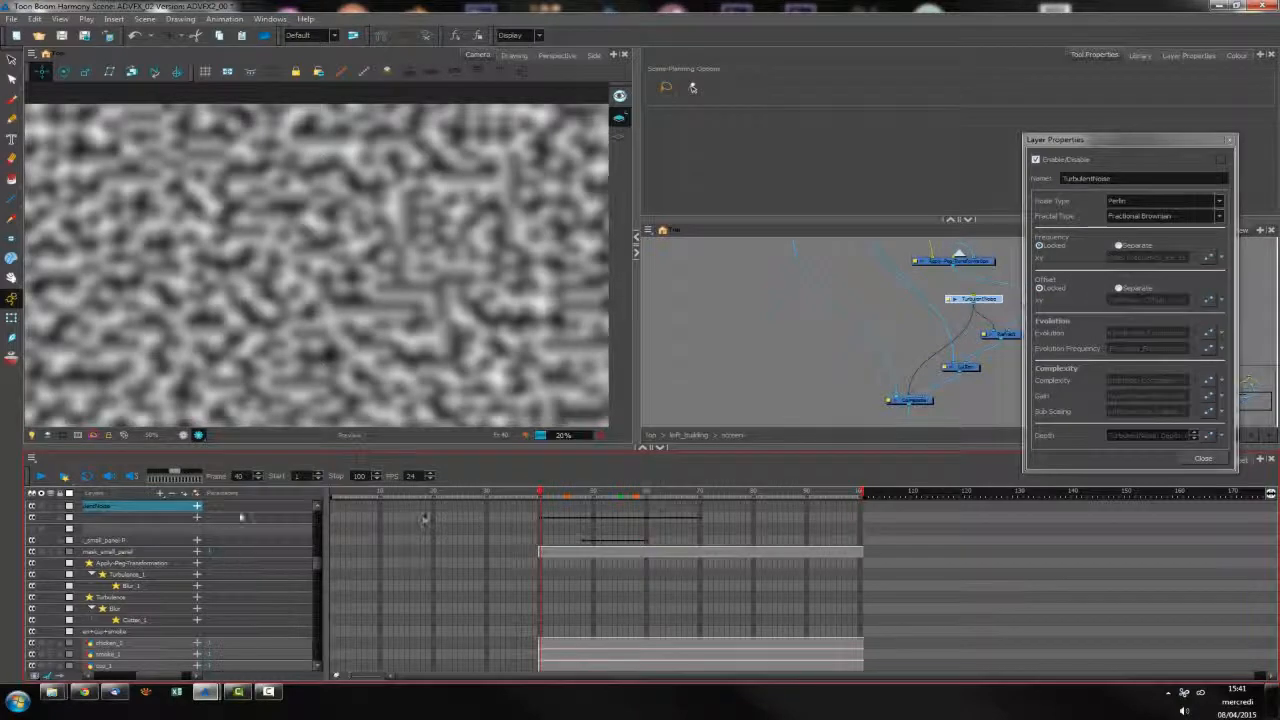
Animate the Turbulent Noise by increasing its Evolution value at frame 70, and close its properties
left_click(197, 507)
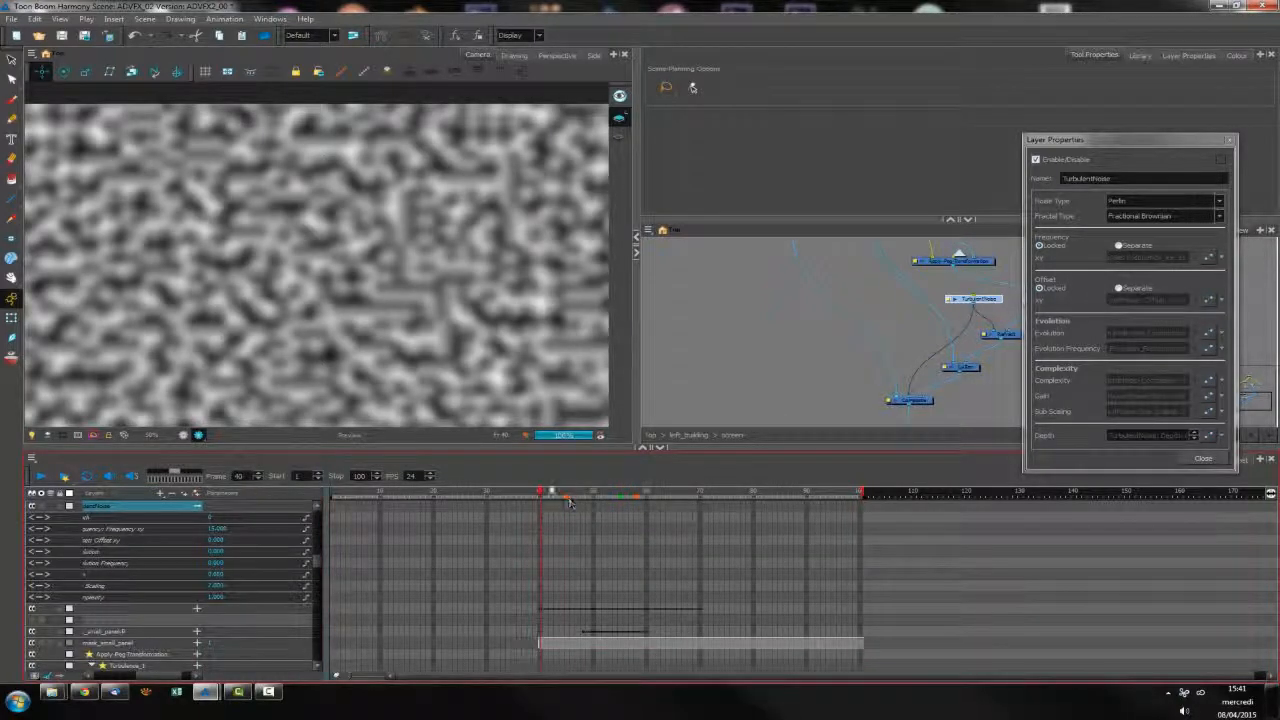
left_click(567, 498)
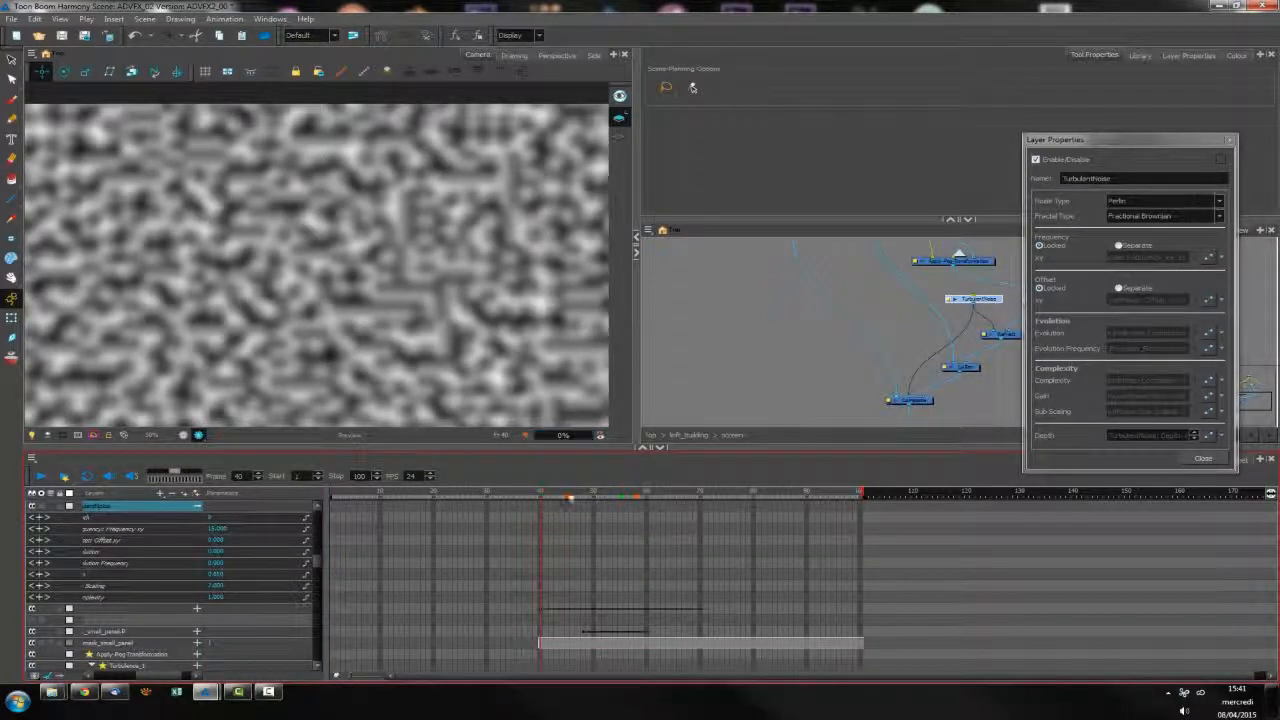
left_click(701, 496)
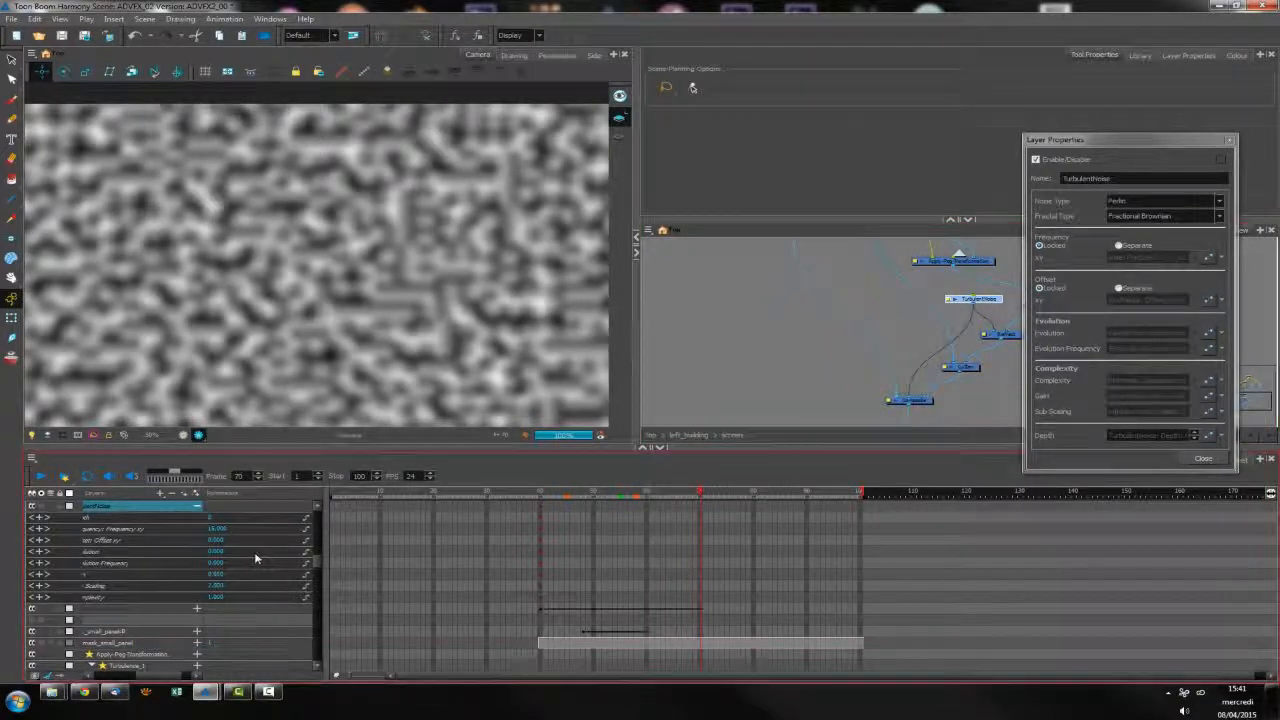
left_click(218, 552)
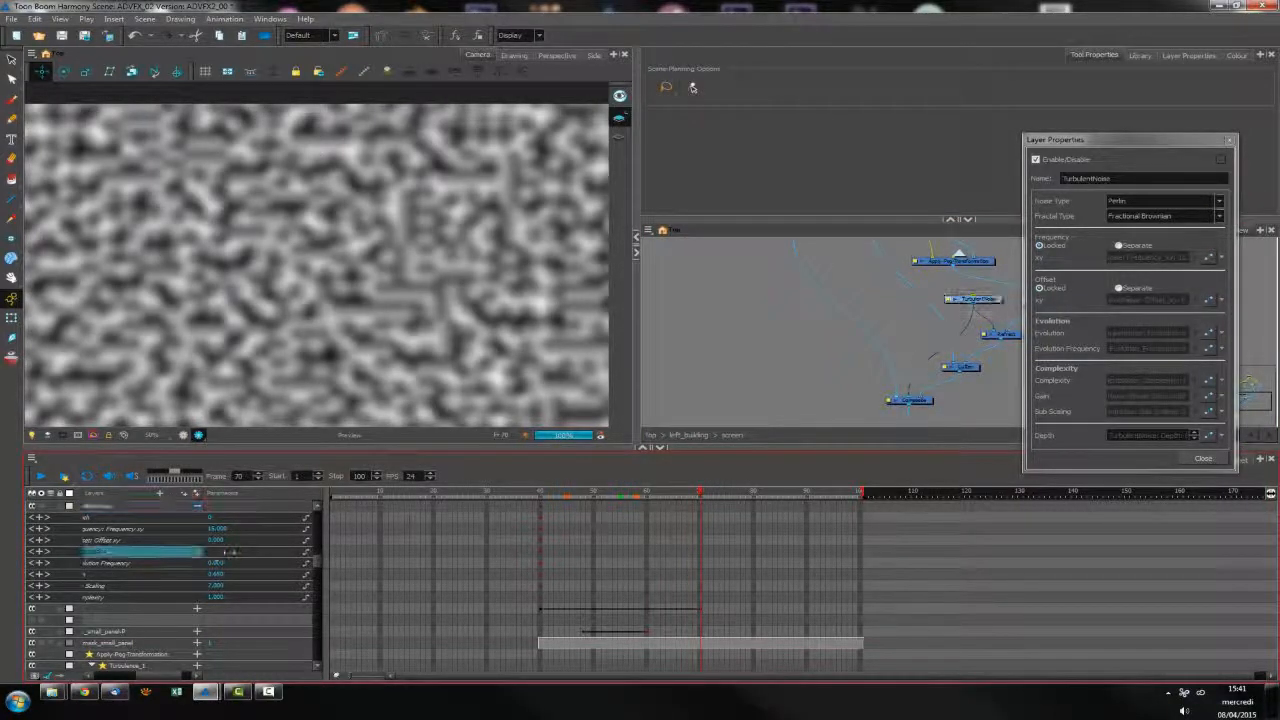
left_click_drag(232, 552, 262, 553)
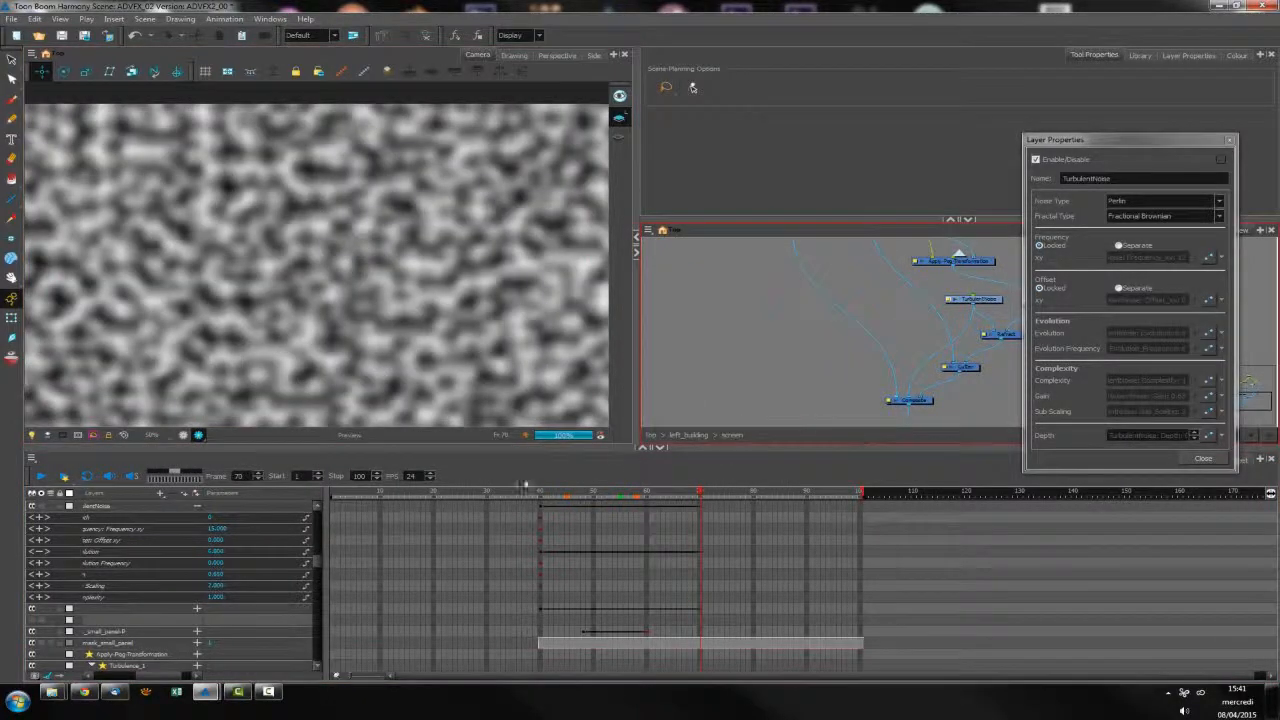
left_click(218, 552)
left_click_drag(222, 555, 227, 555)
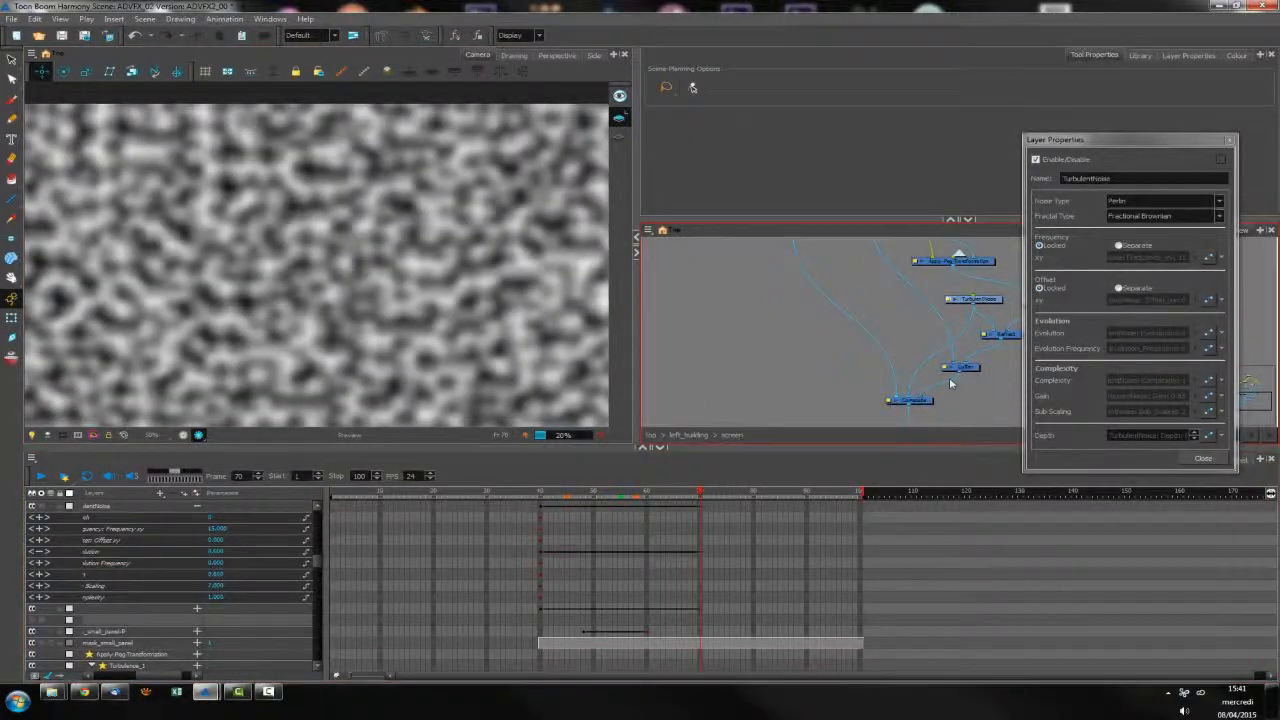
left_click(1204, 459)
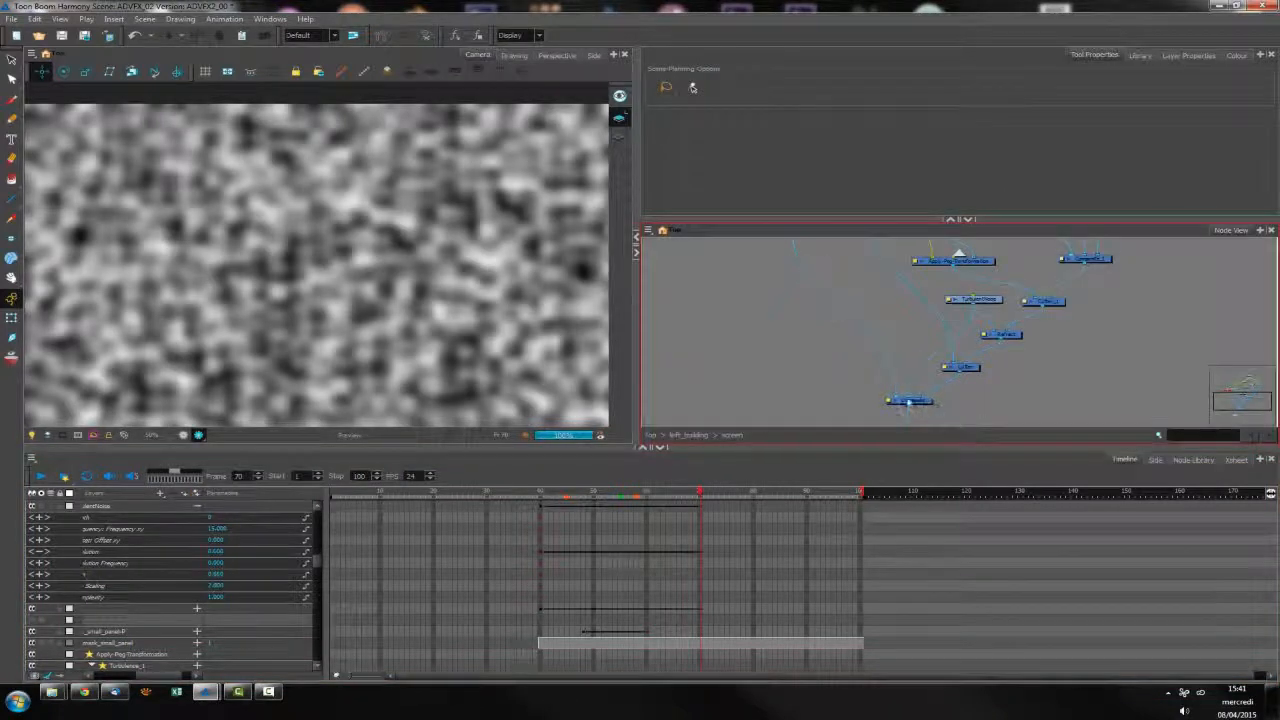
With the noise disconnected from the composite, preview the chicken and bowl up close at frame 59
left_click(331, 340)
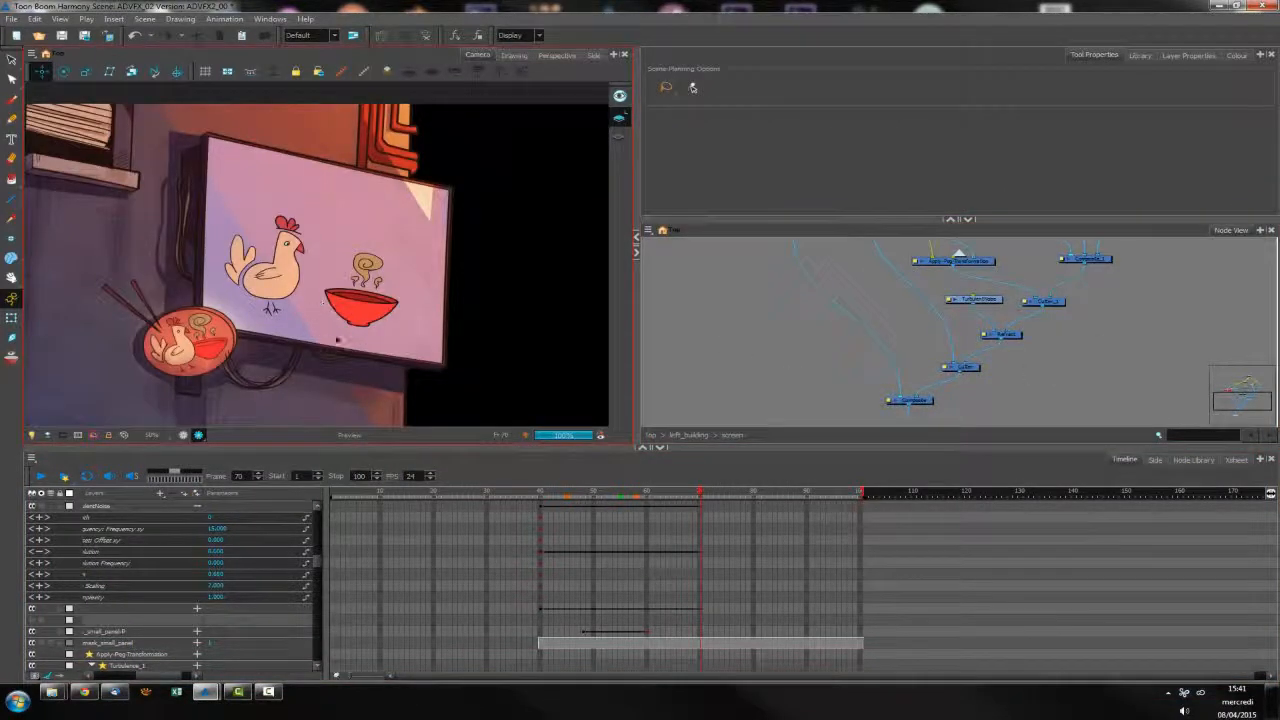
key("2")
key("2")
left_click_drag(648, 494, 661, 495)
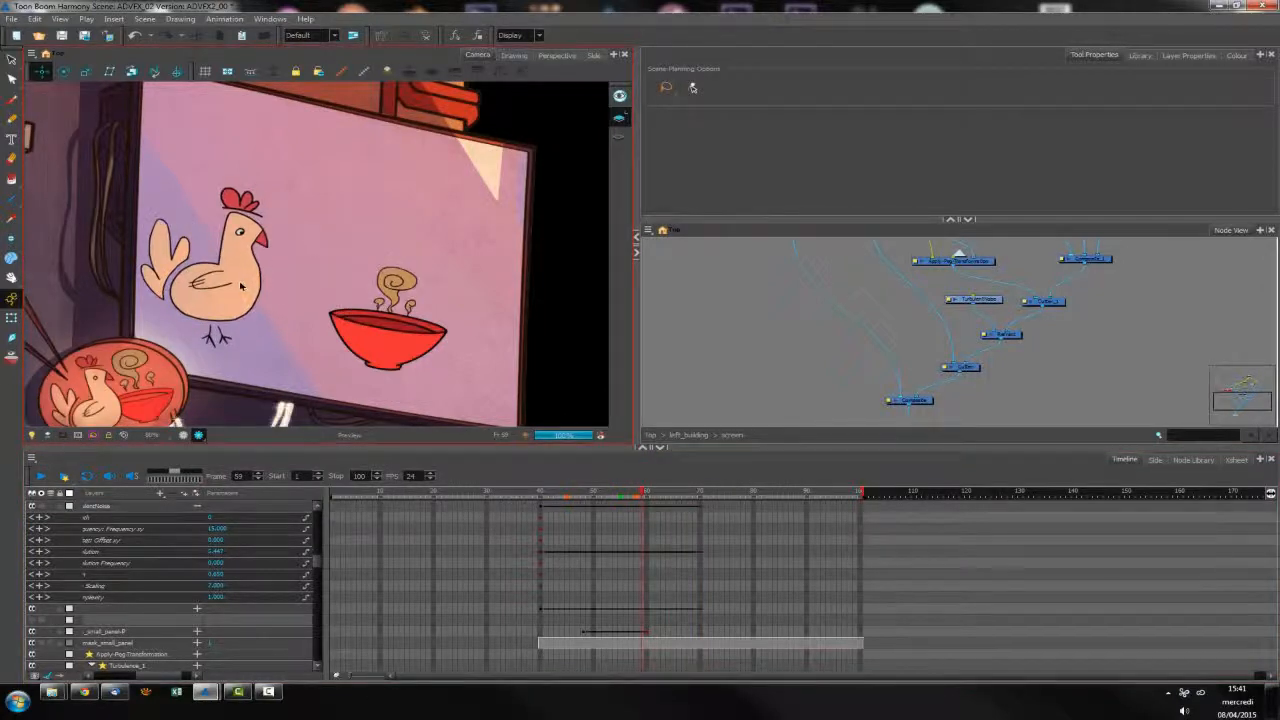
Set the Refract node's height to 10
left_click_drag(995, 301, 1012, 338)
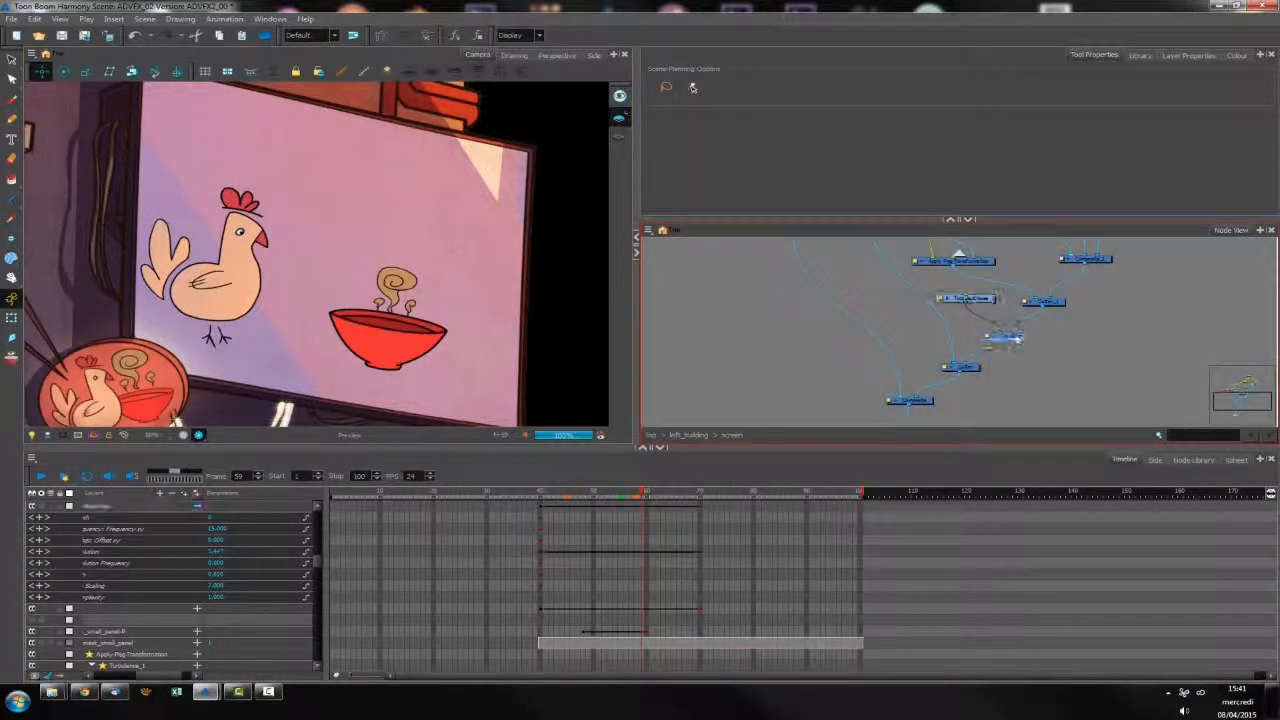
double_click(990, 338)
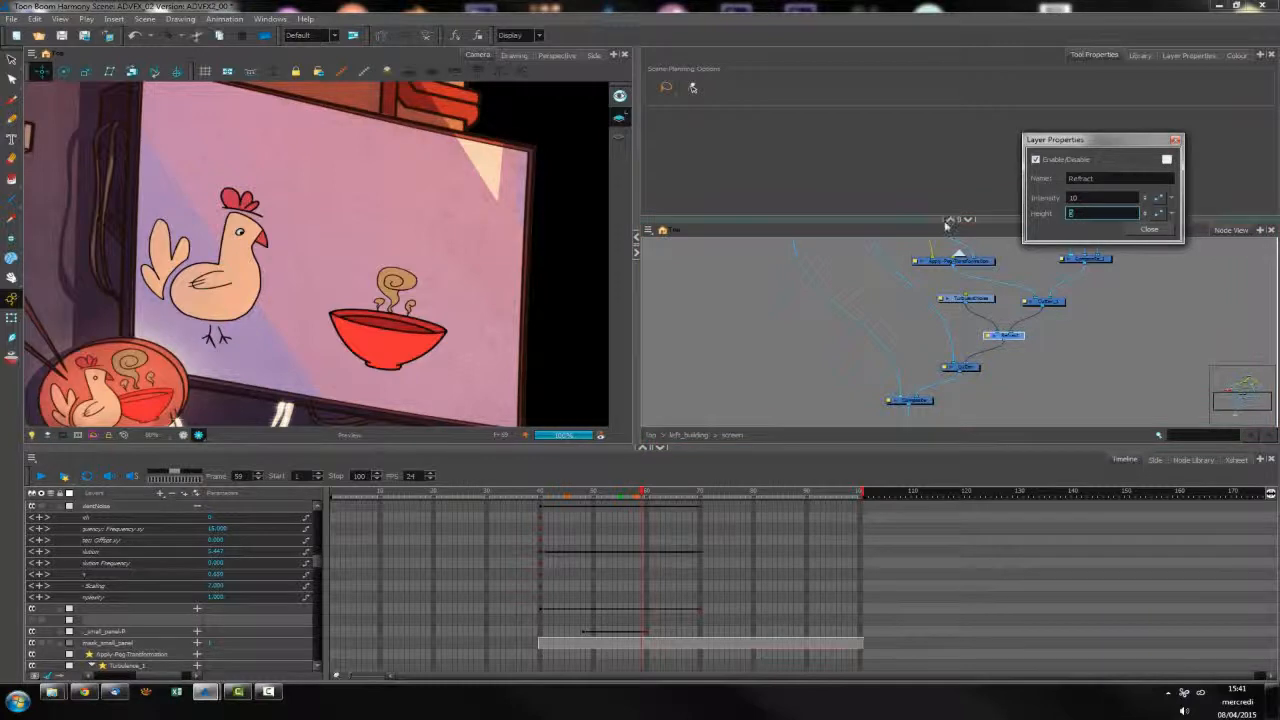
key("Return")
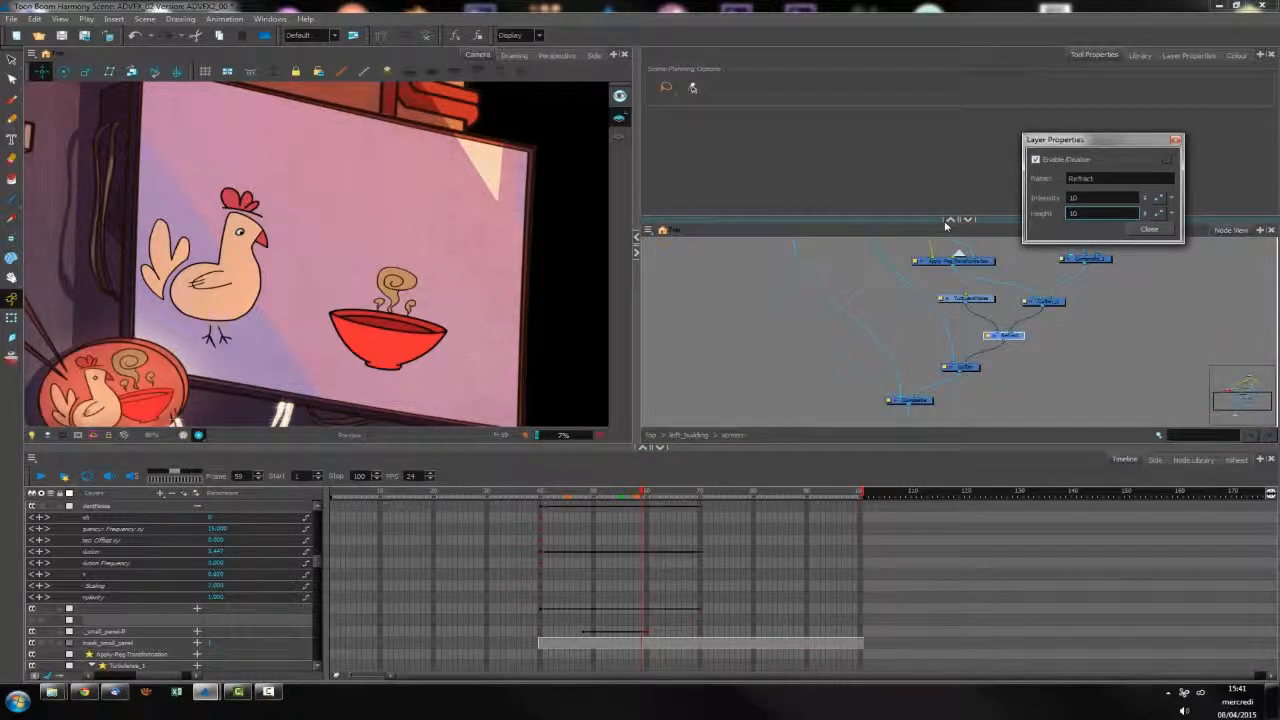
left_click(724, 320)
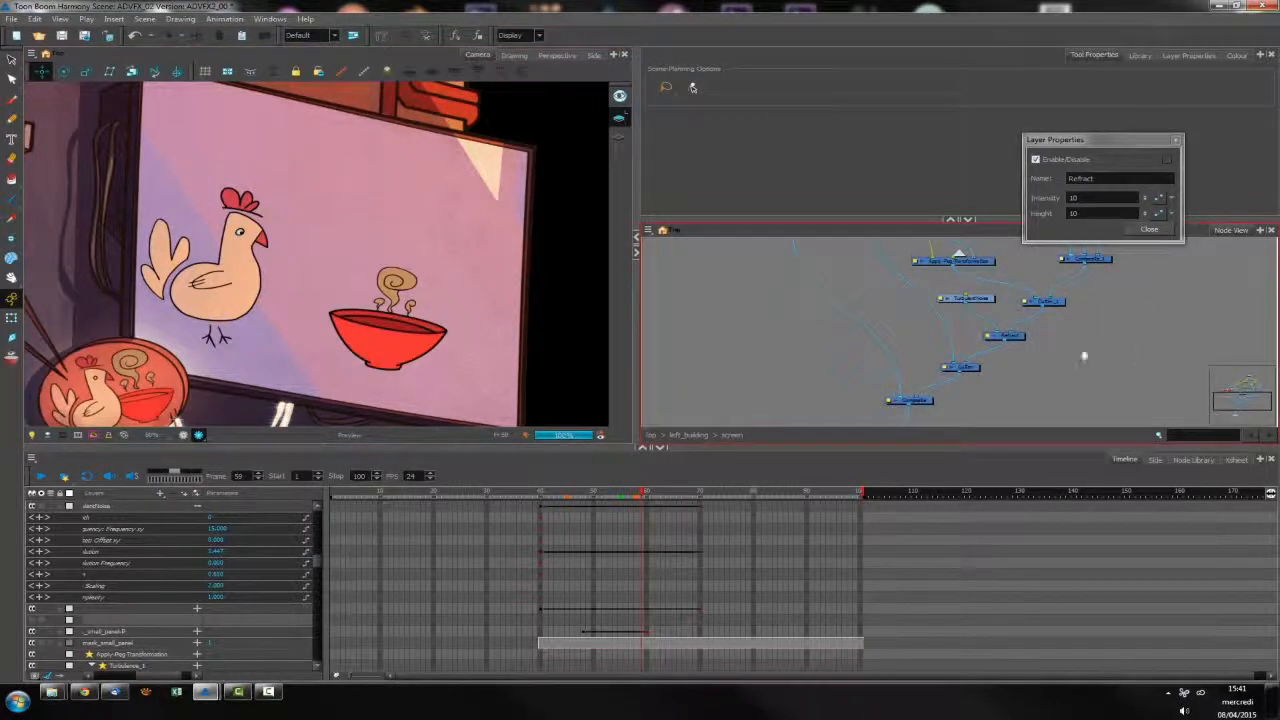
Connect the Turbulent Noise node to the composite again so the noise is displayed
left_click_drag(1076, 357, 1078, 392)
left_click(984, 340)
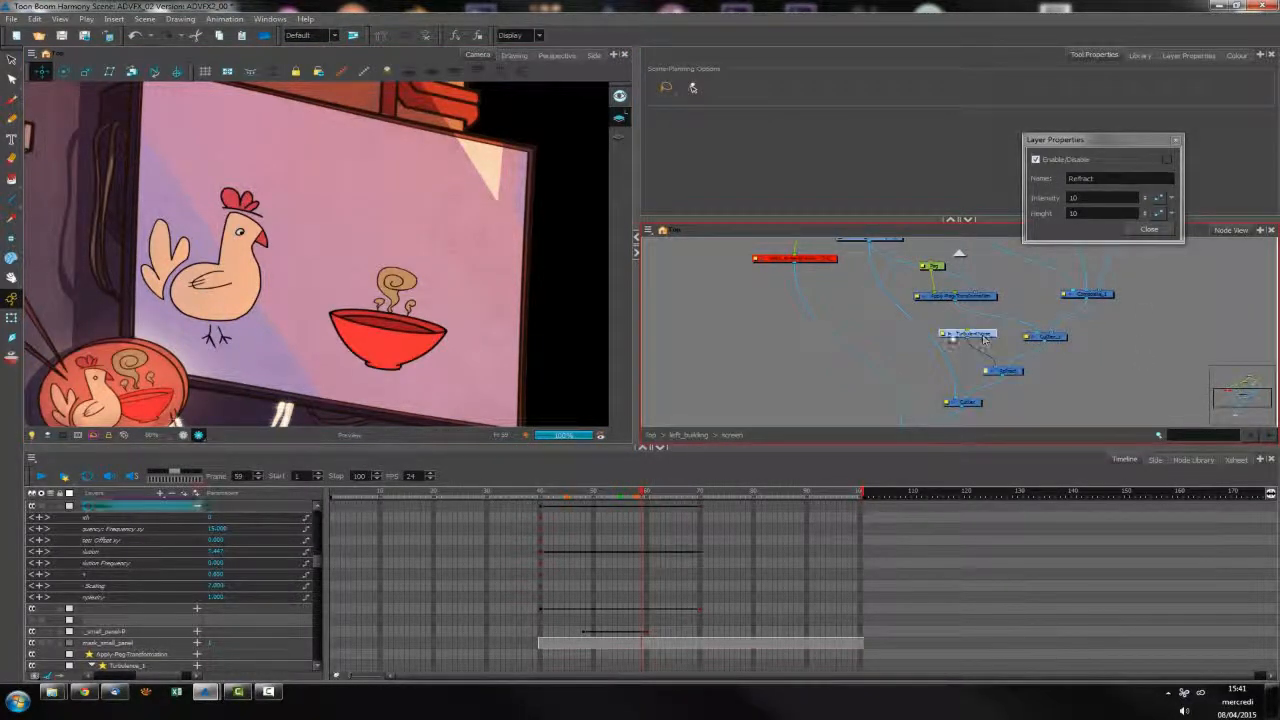
left_click_drag(968, 339, 911, 418)
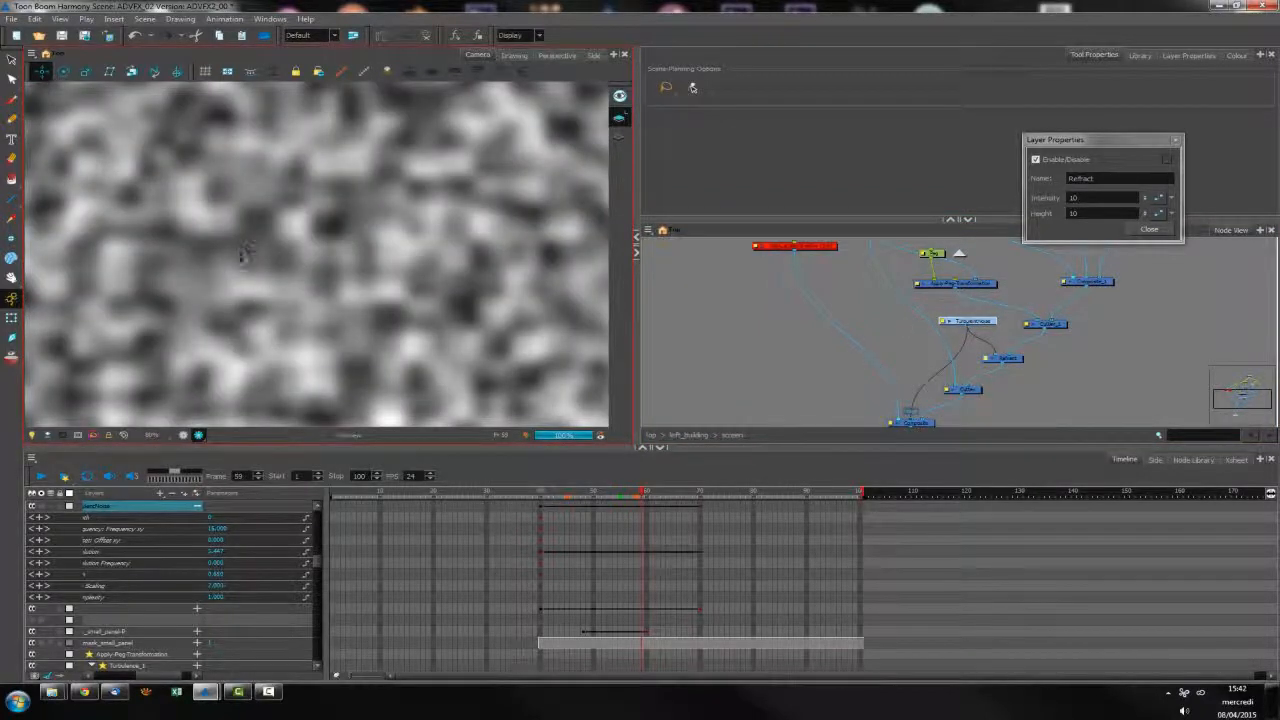
scroll(246, 262, "down", 3)
scroll(248, 268, "up", 2)
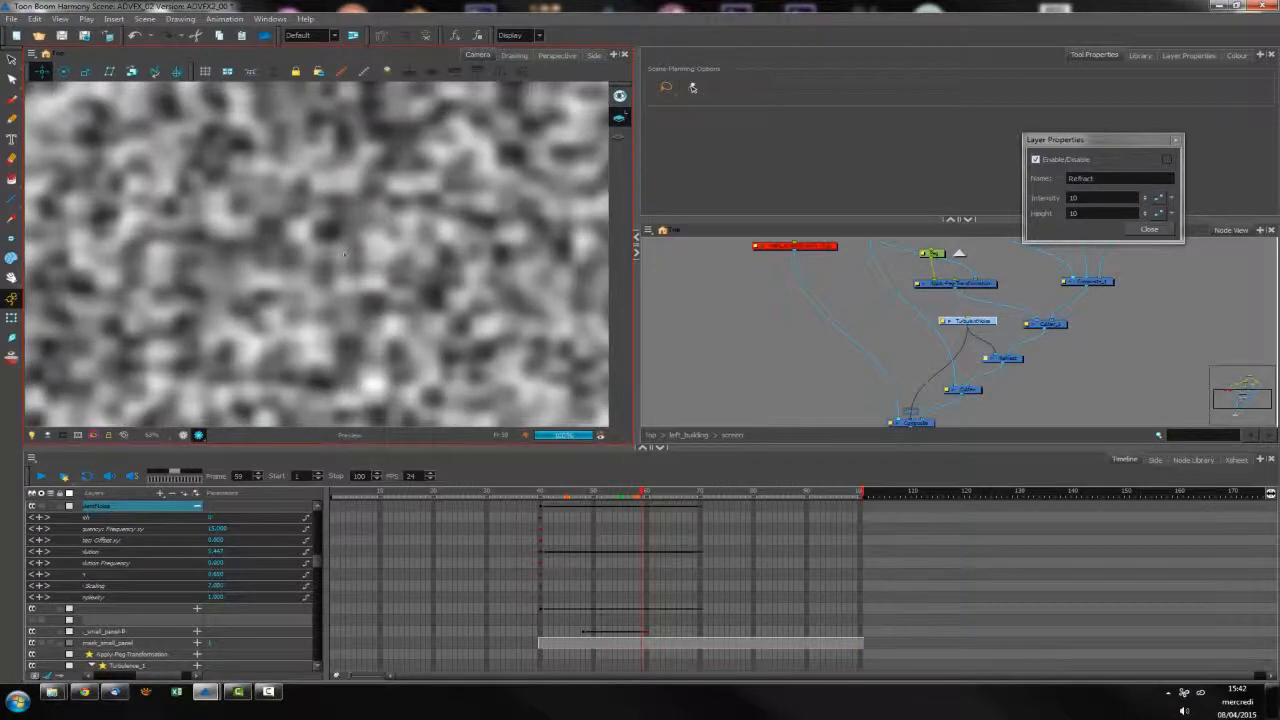
Disconnect and reconnect the Turbulent Noise node and the composite to compare the noise with the artwork
left_click_drag(912, 418, 899, 349)
left_click_drag(988, 325, 911, 416)
left_click(1035, 351)
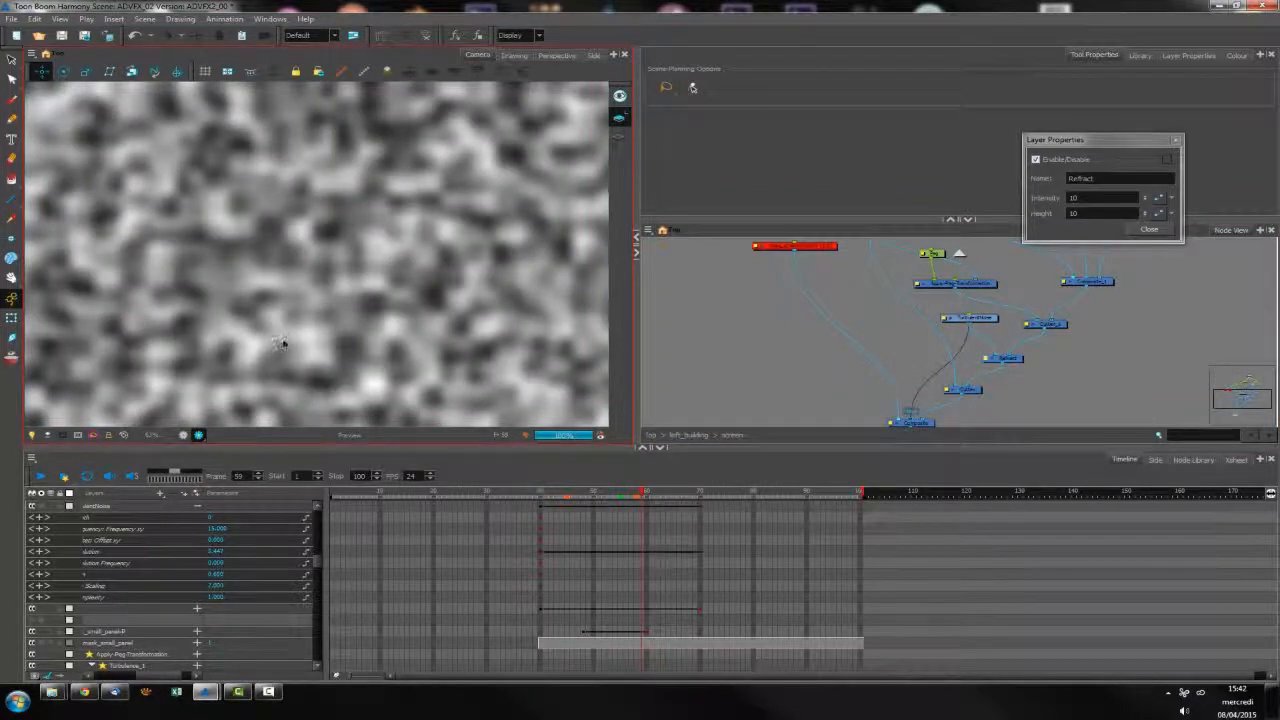
scroll(287, 348, "down", 2)
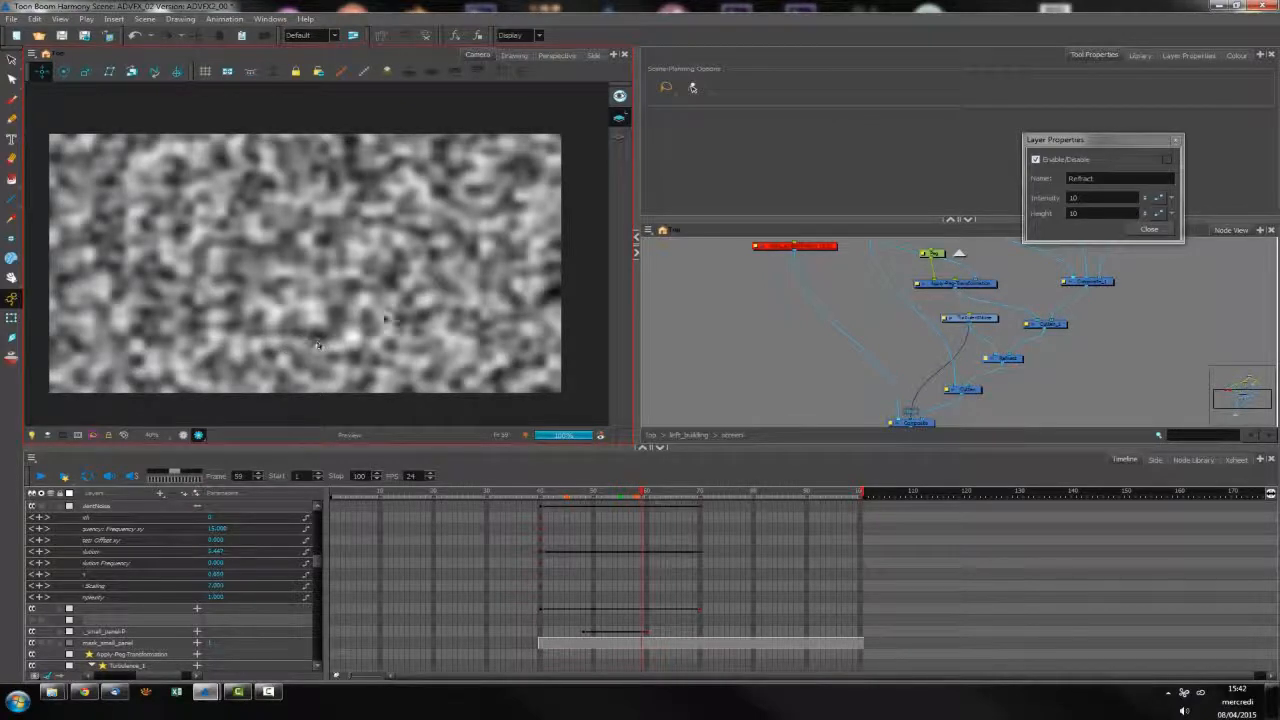
mouse_move(911, 414)
left_mouse_down()
mouse_move(912, 358)
mouse_move(906, 418)
left_mouse_up()
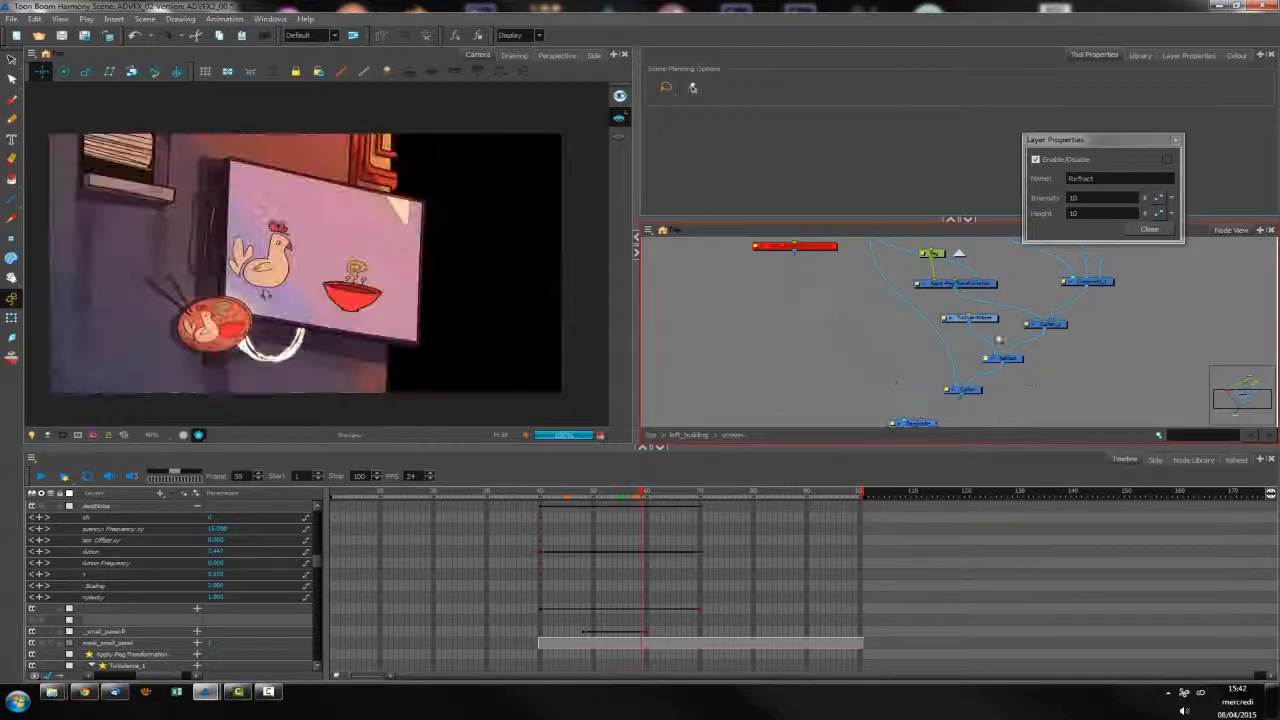
left_click(911, 410)
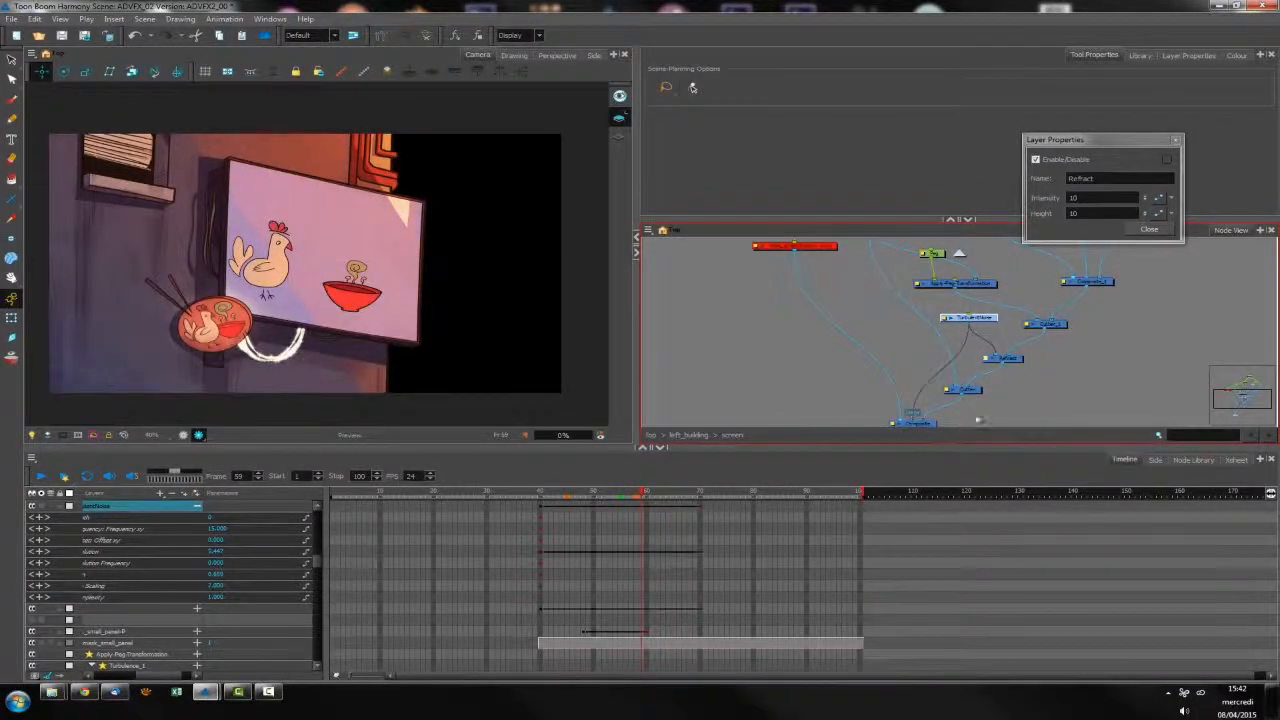
key("Delete")
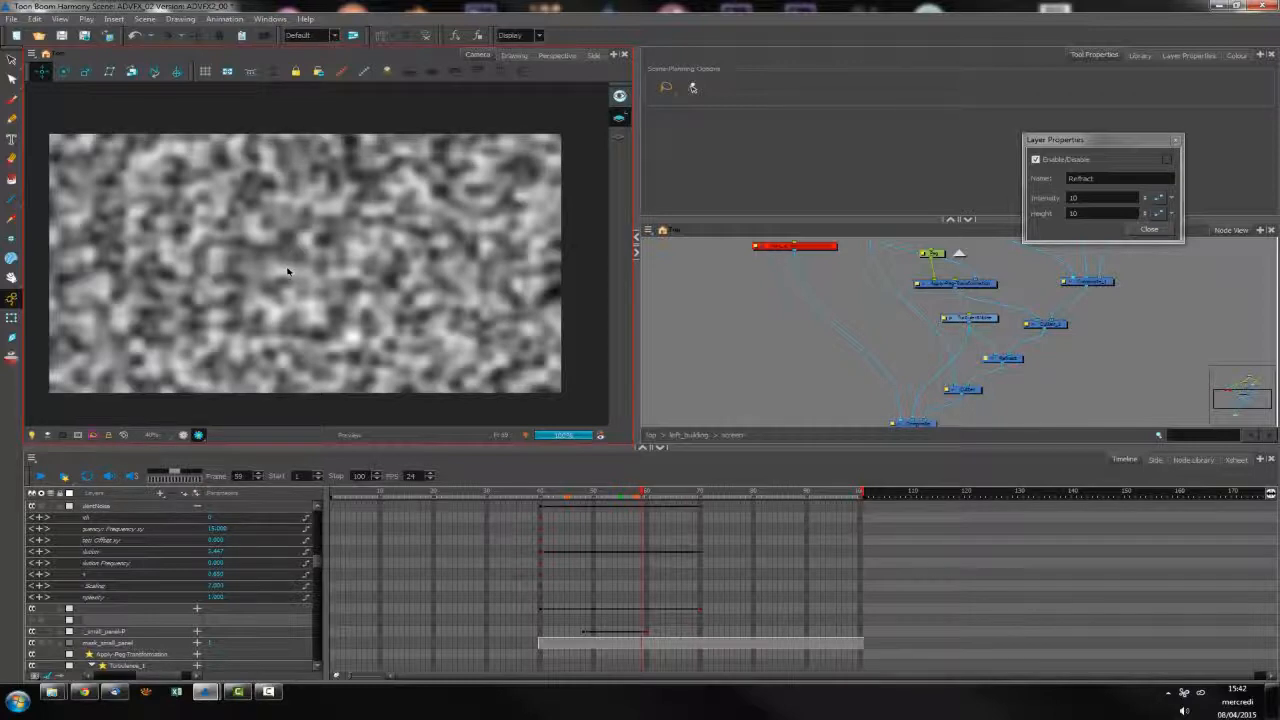
Add a Channel-Swap filter node and insert it between the Turbulent Noise node and the composite
left_click(1193, 459)
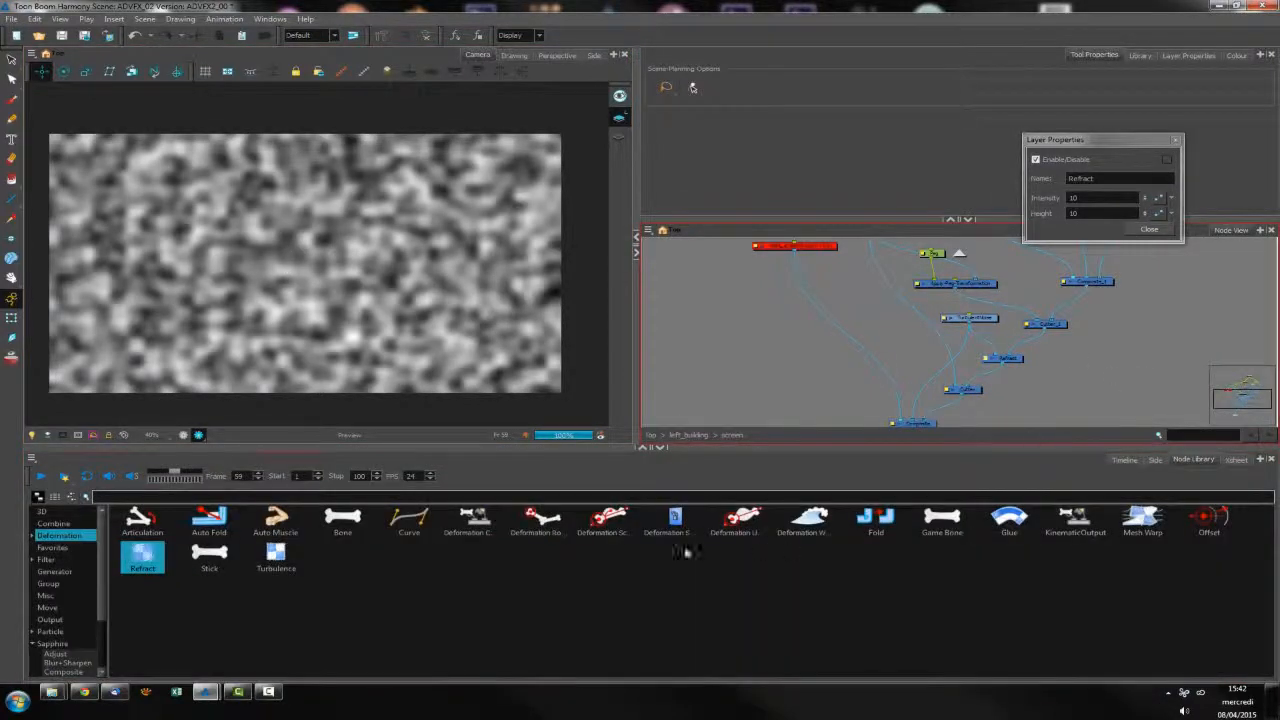
left_click(48, 559)
left_click_drag(875, 517, 975, 350)
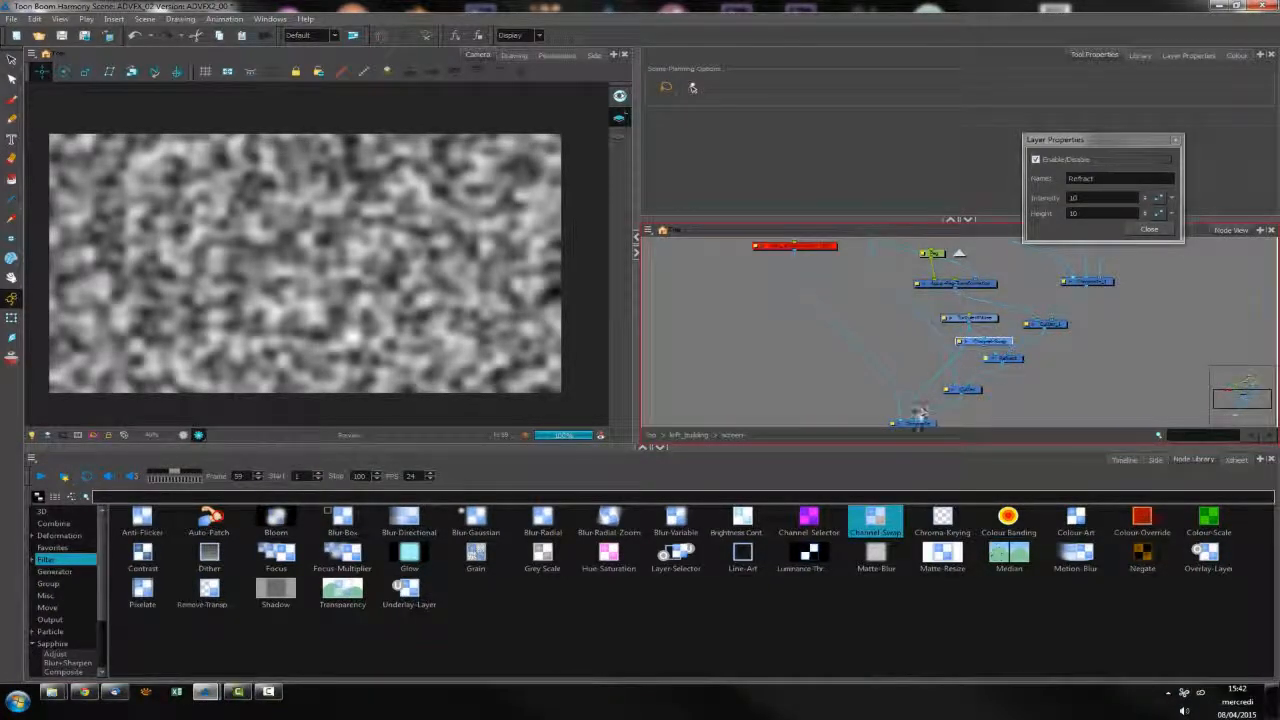
left_click_drag(1010, 347, 935, 362)
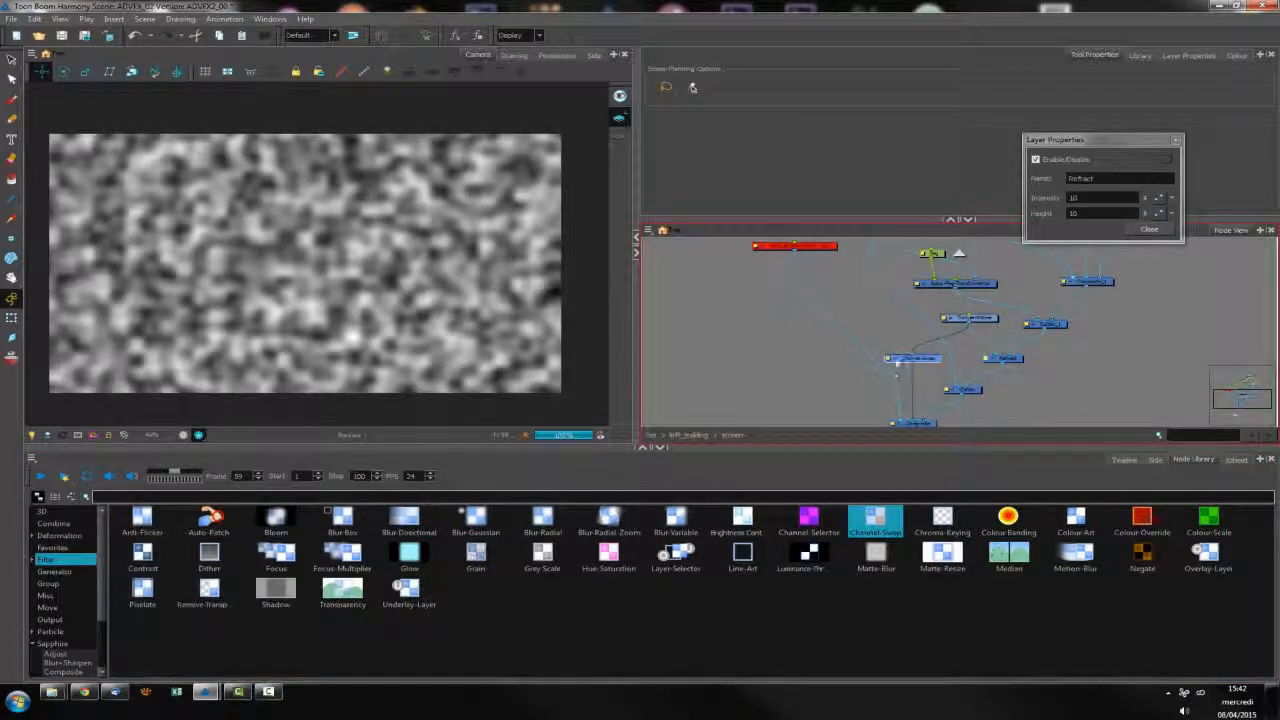
Close the Refract properties and set the Channel-Swap node's alpha channel to come from Luminance
left_click(1149, 229)
double_click(937, 355)
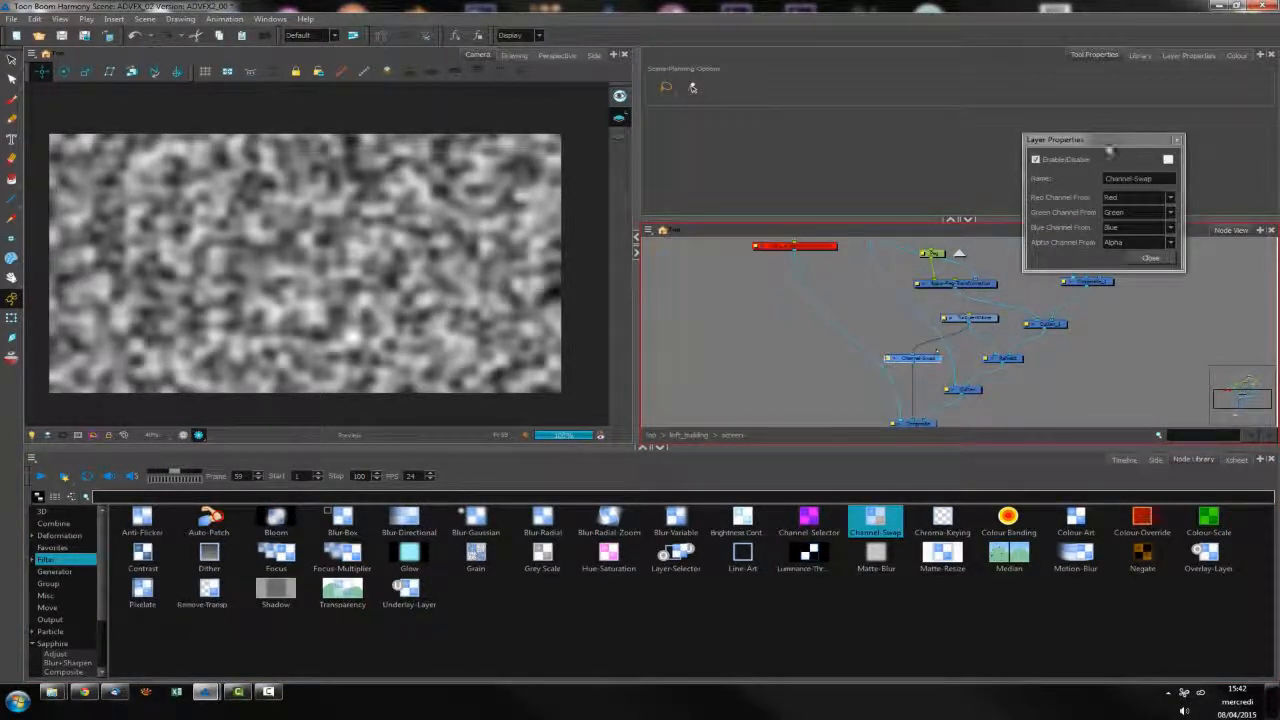
left_click_drag(1115, 140, 920, 146)
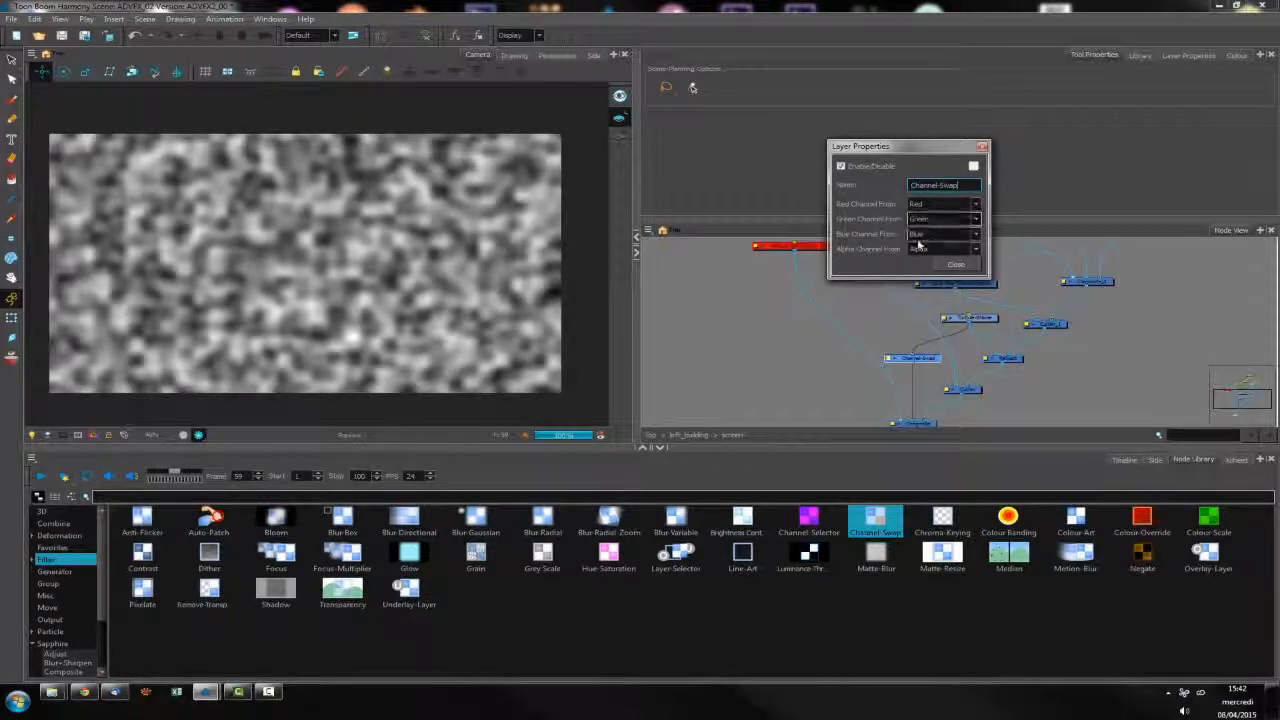
left_click(976, 249)
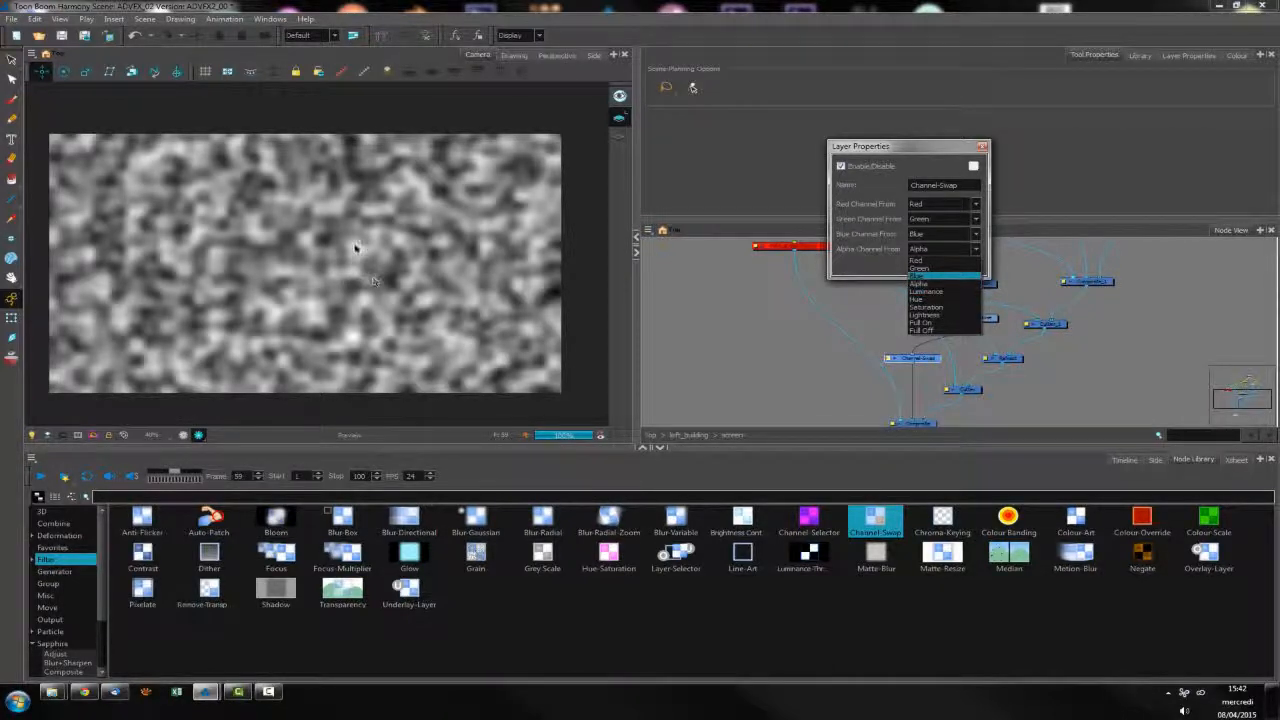
left_click(935, 292)
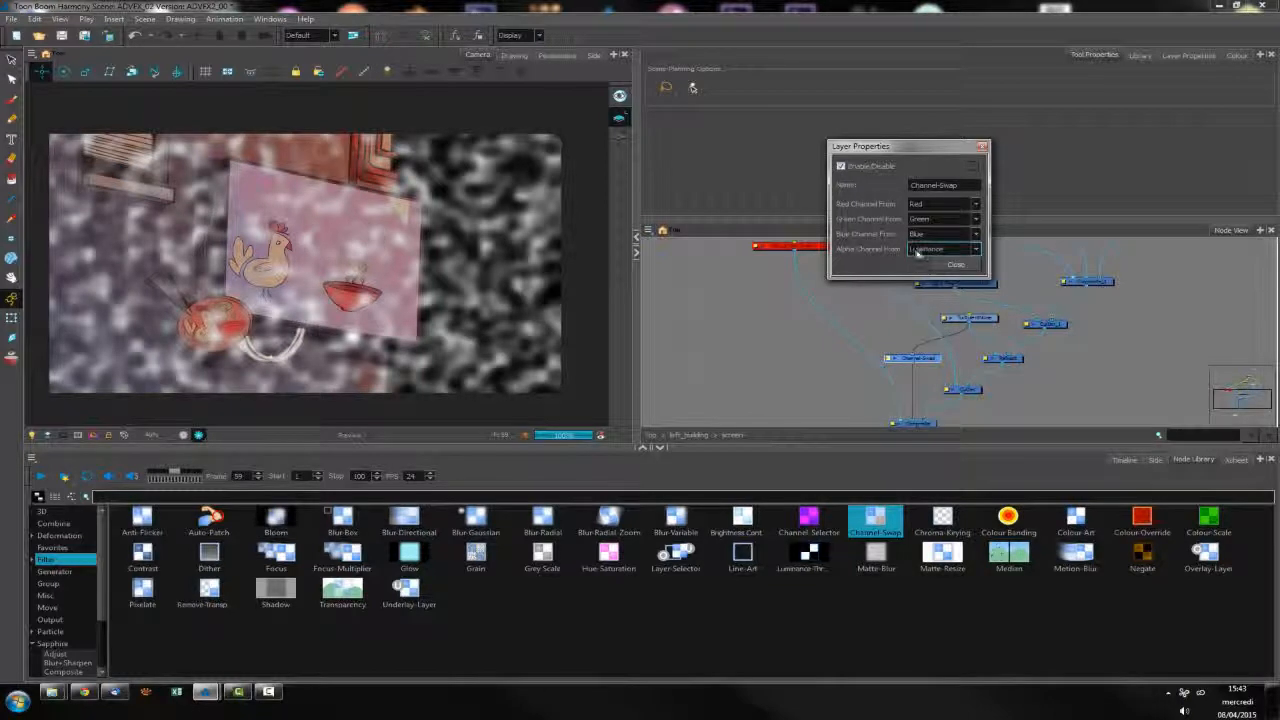
left_click(955, 266)
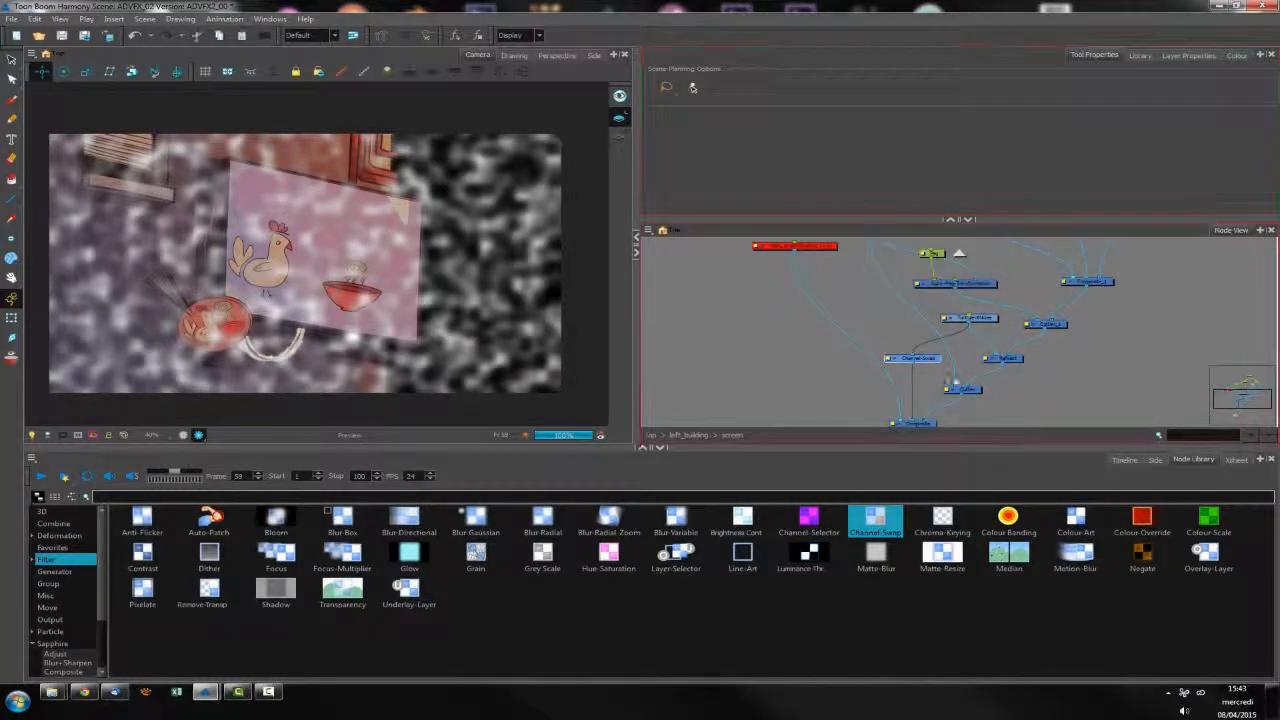
Detach the Channel-Swap node from the composite and insert it between the Turbulent Noise and Refract nodes
left_click_drag(910, 358, 990, 342)
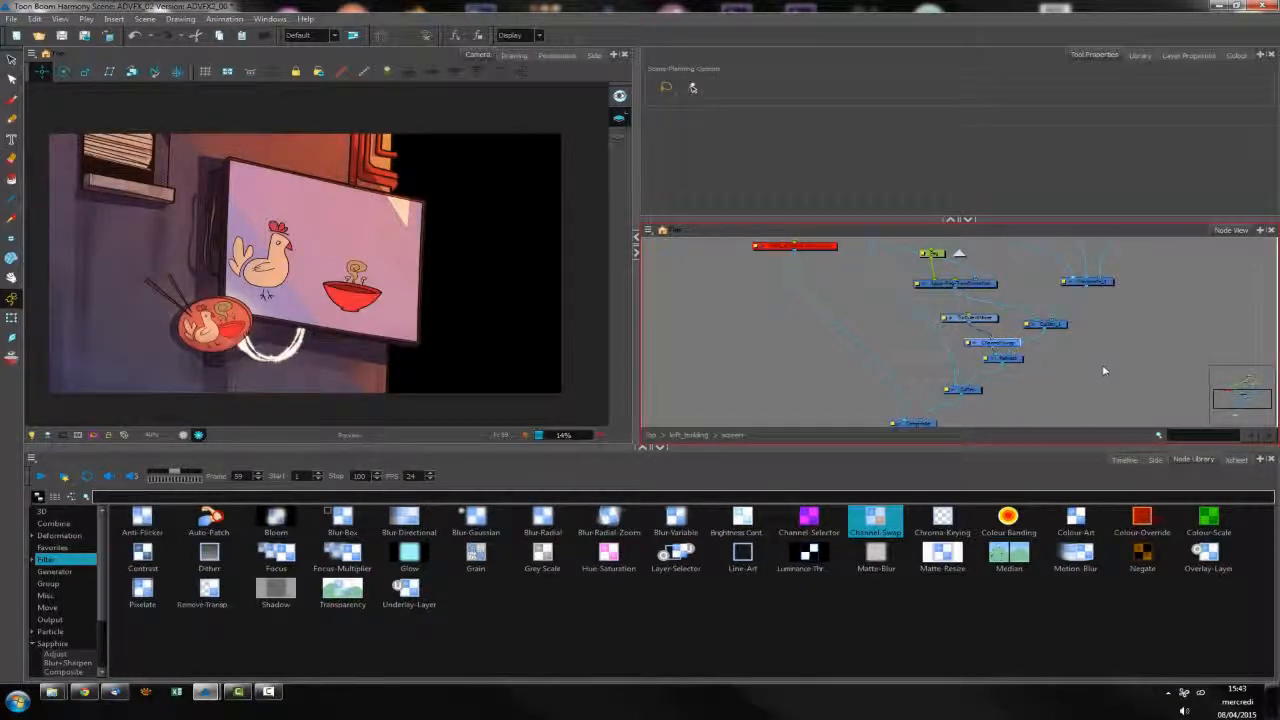
left_click_drag(1008, 343, 998, 340)
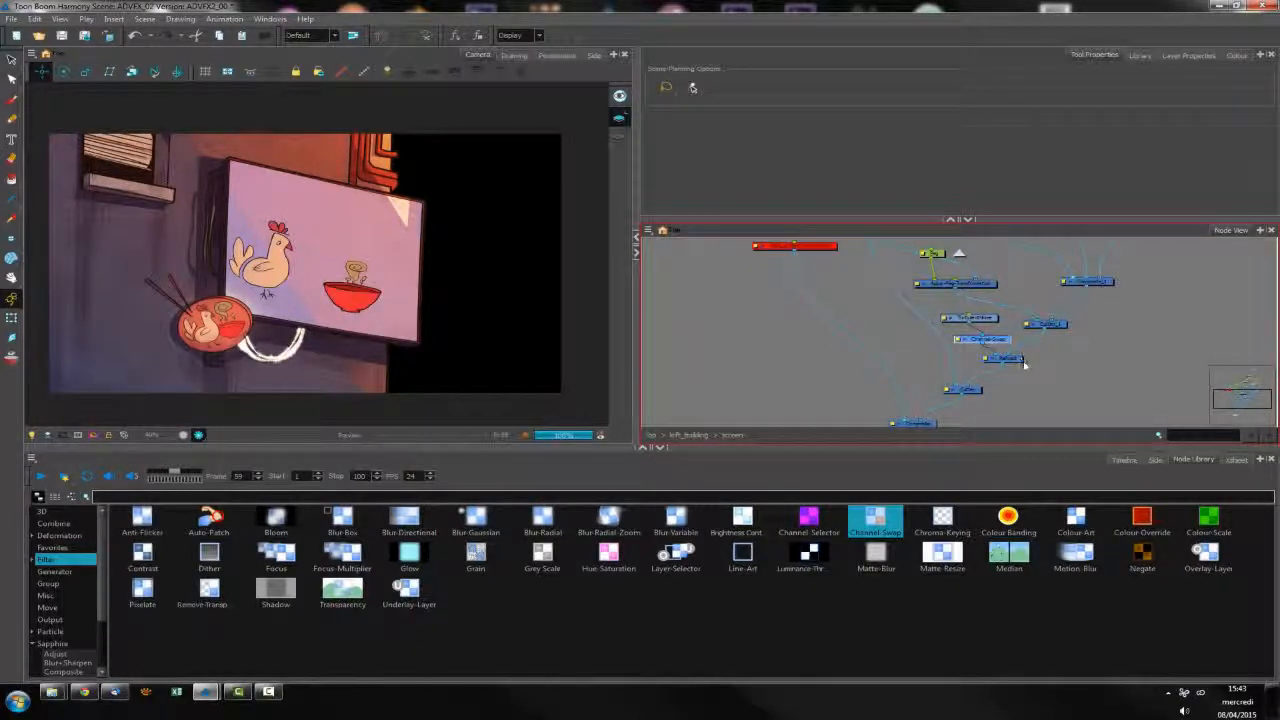
scroll(441, 386, "up", 5)
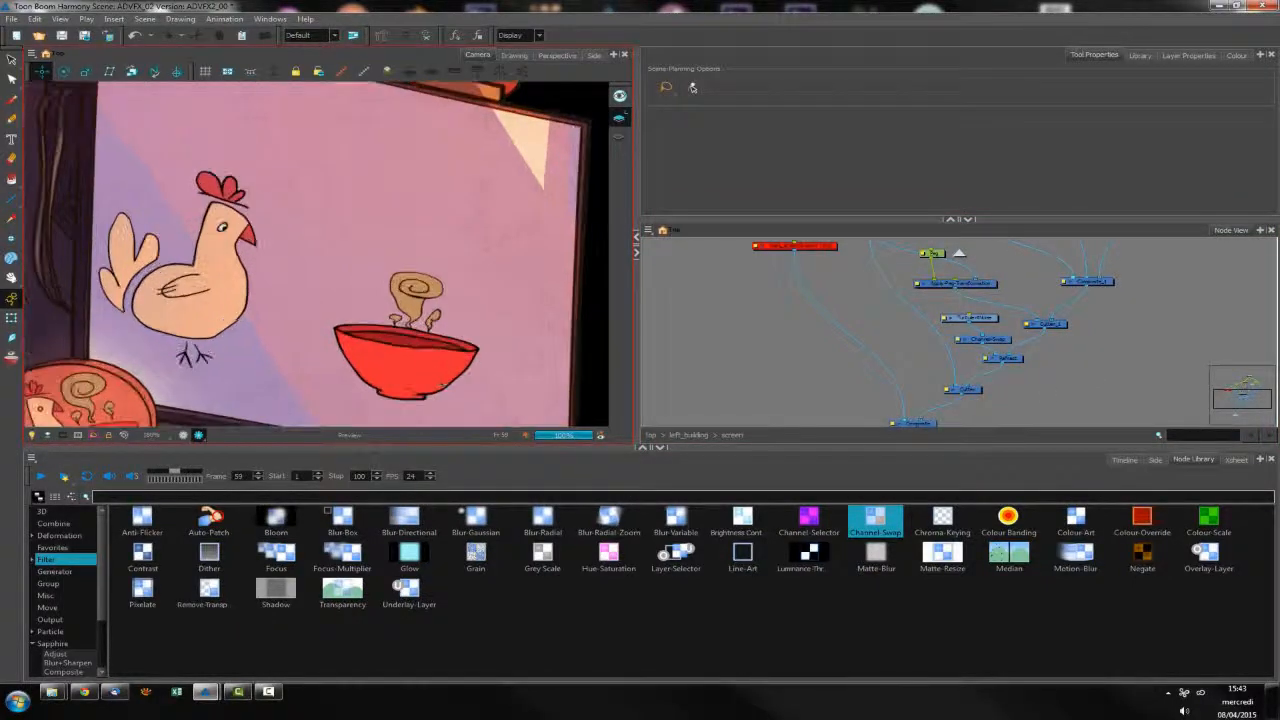
Examine the distortion on the chicken and bowl and check the Refract node's intensity and height settings
left_click(1004, 358)
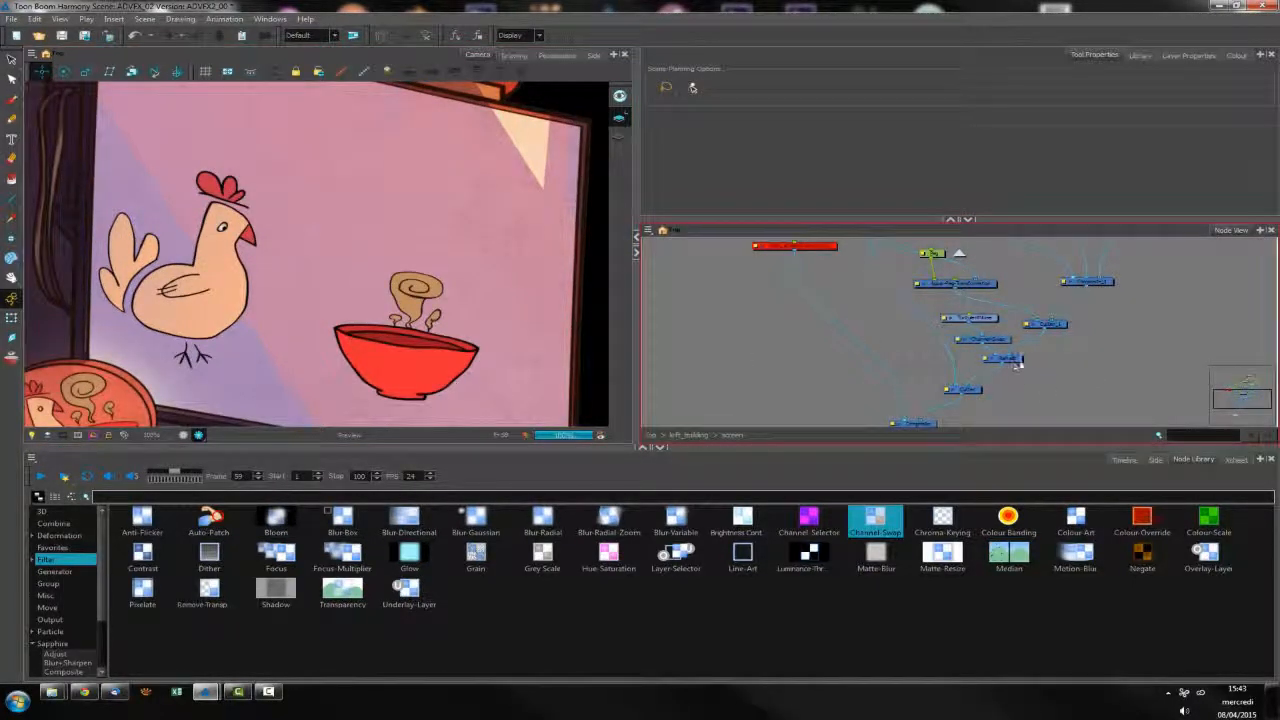
left_click(980, 385)
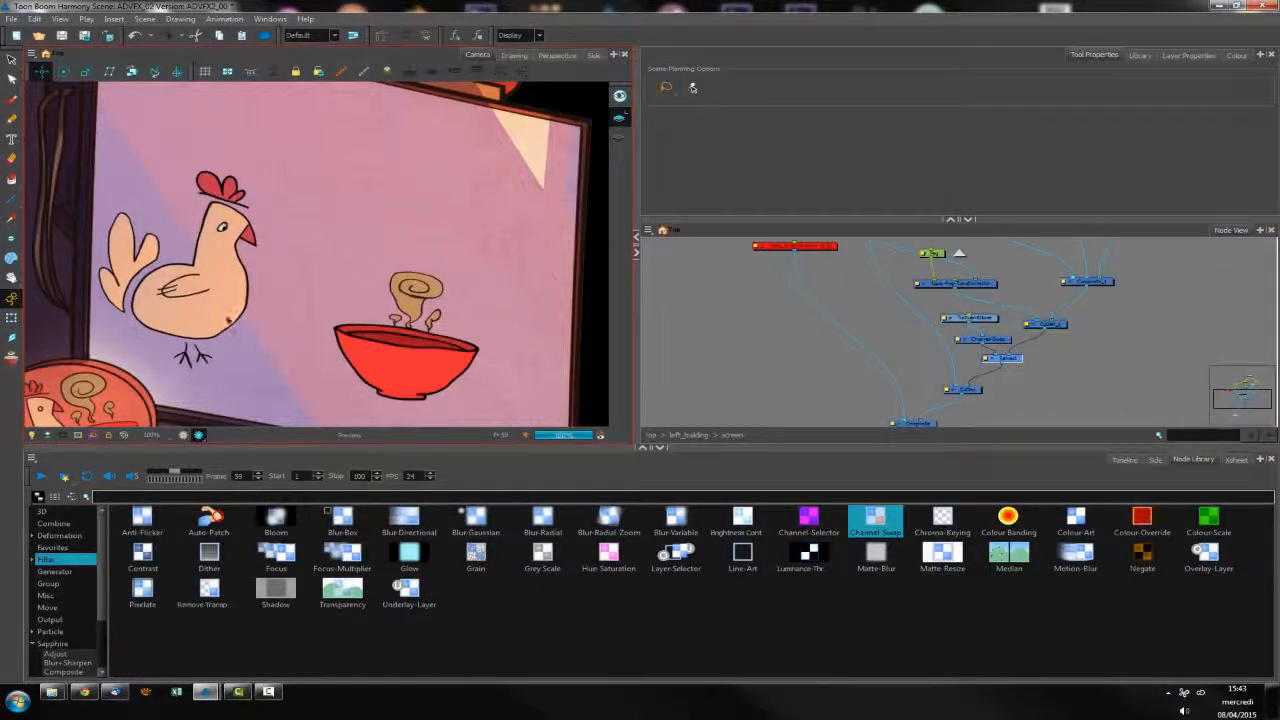
double_click(985, 360)
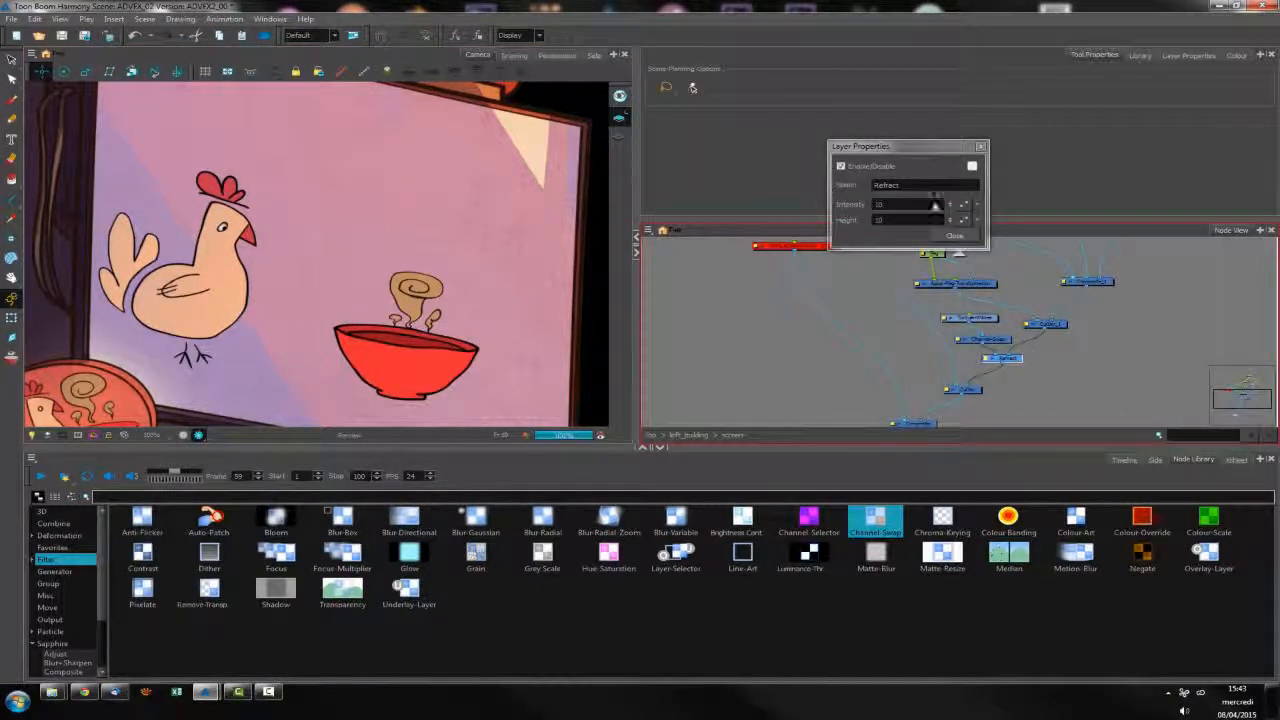
left_click_drag(1016, 360, 1016, 362)
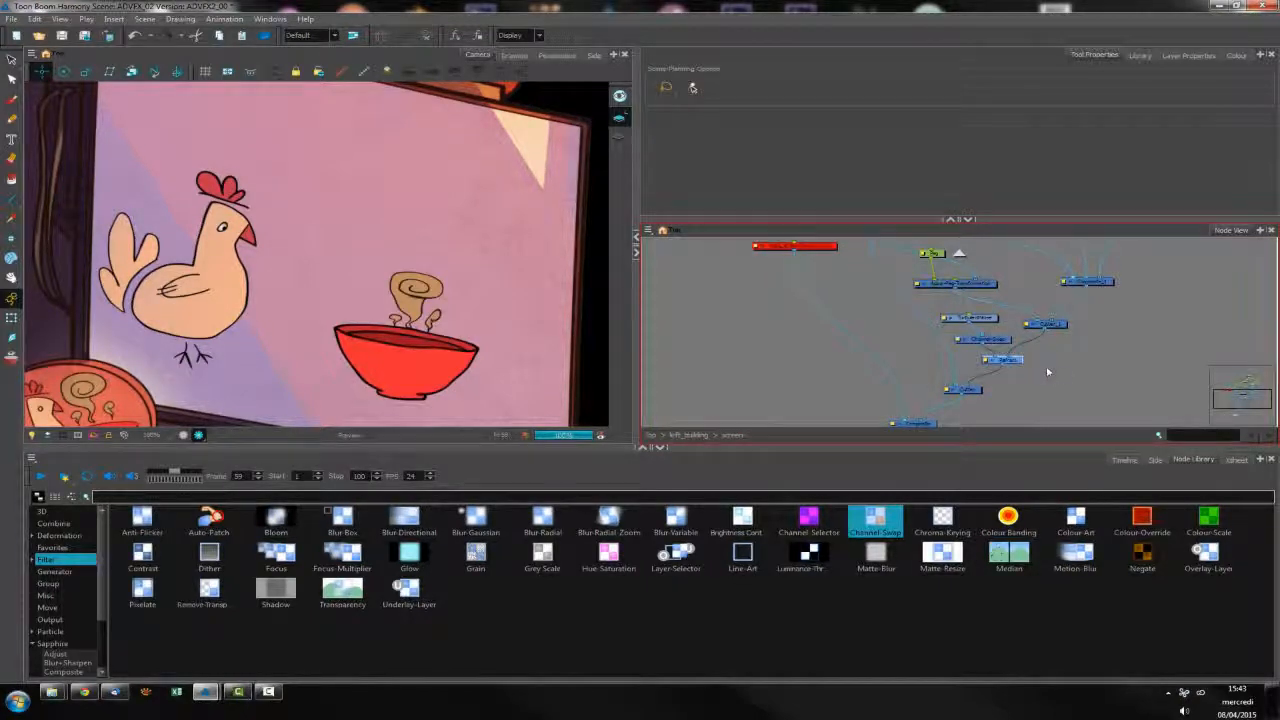
Set the Turbulent Noise node's XY frequency to 100 at frame 40 and check the distortion at frames up to 65
double_click(946, 318)
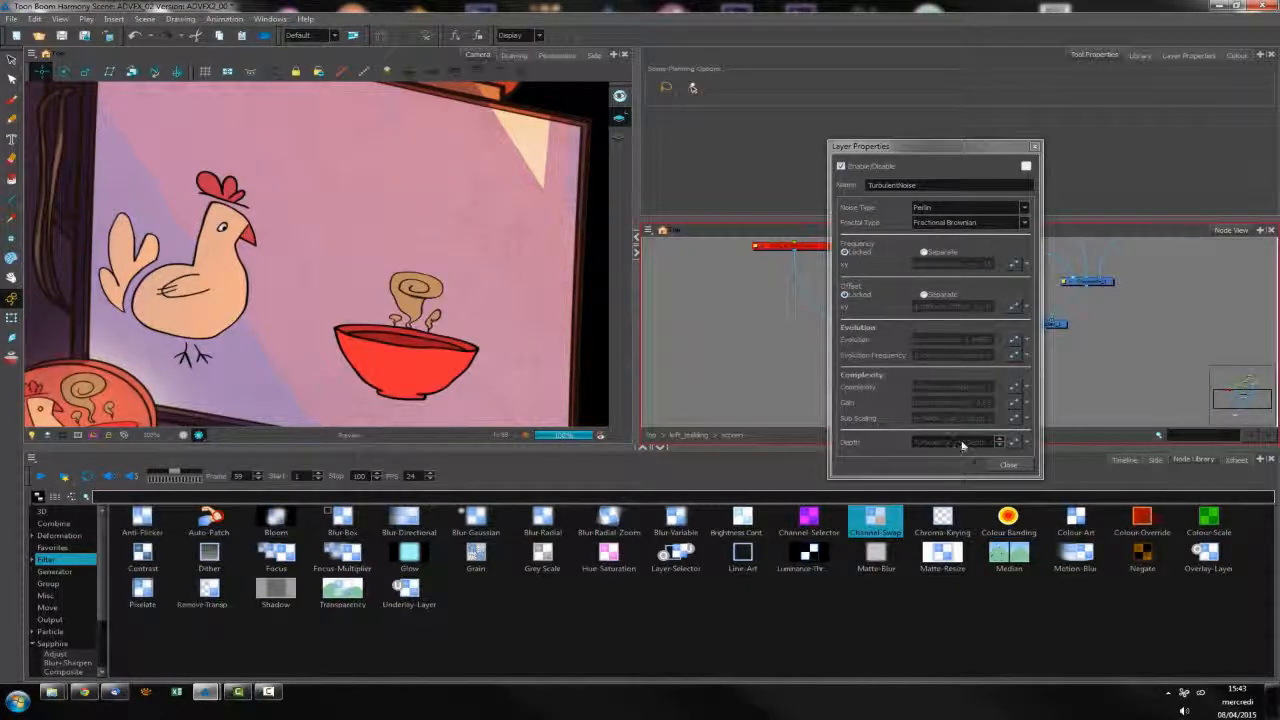
left_click(1008, 465)
left_click(1125, 459)
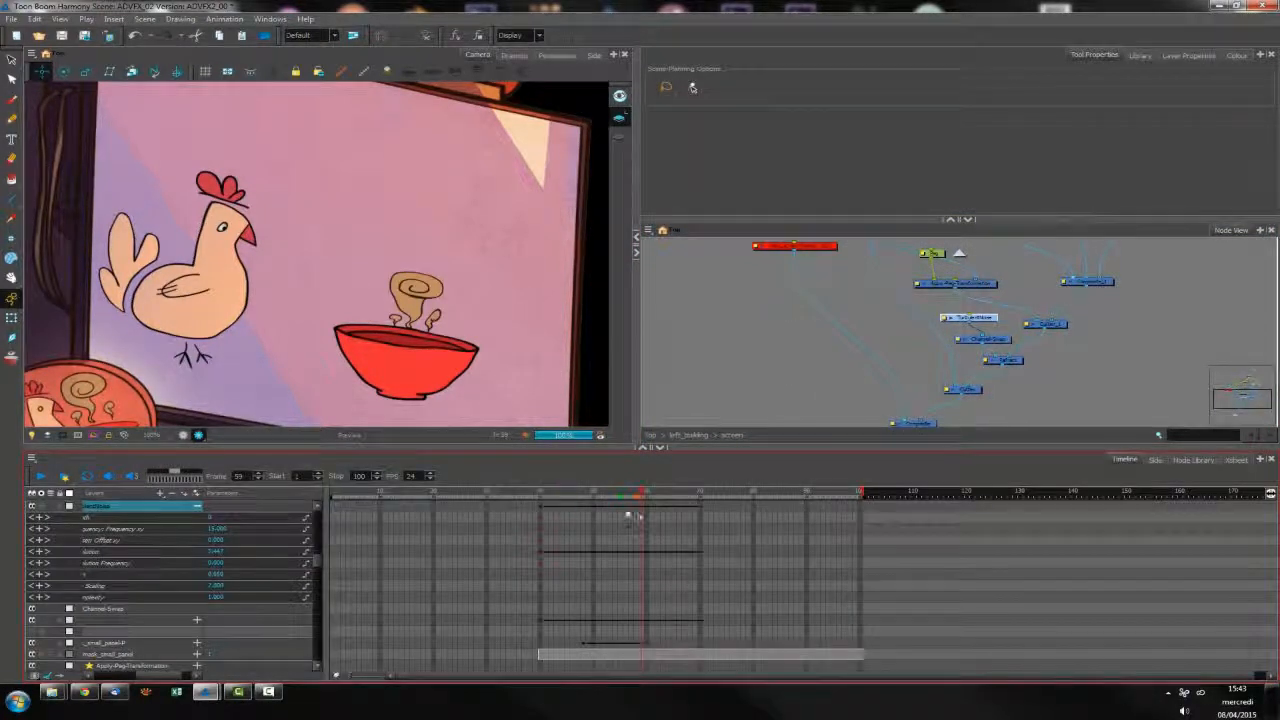
left_click_drag(585, 500, 540, 500)
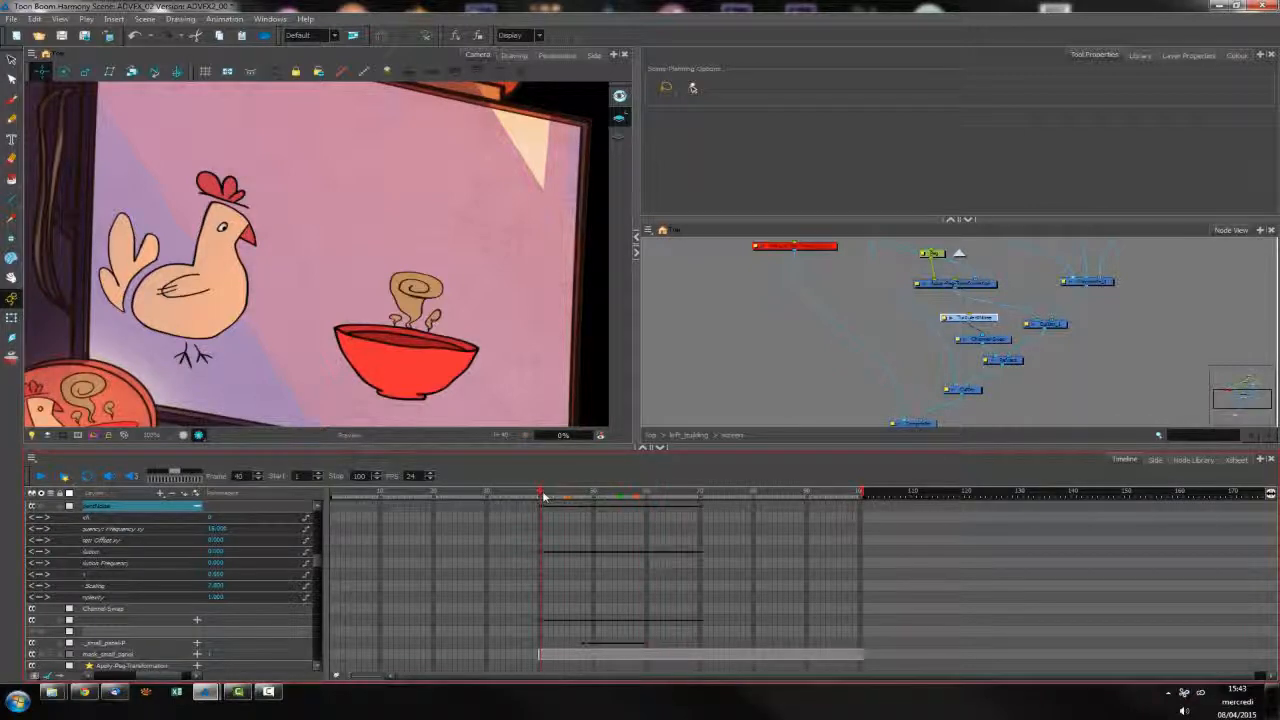
left_click(217, 529)
type("100")
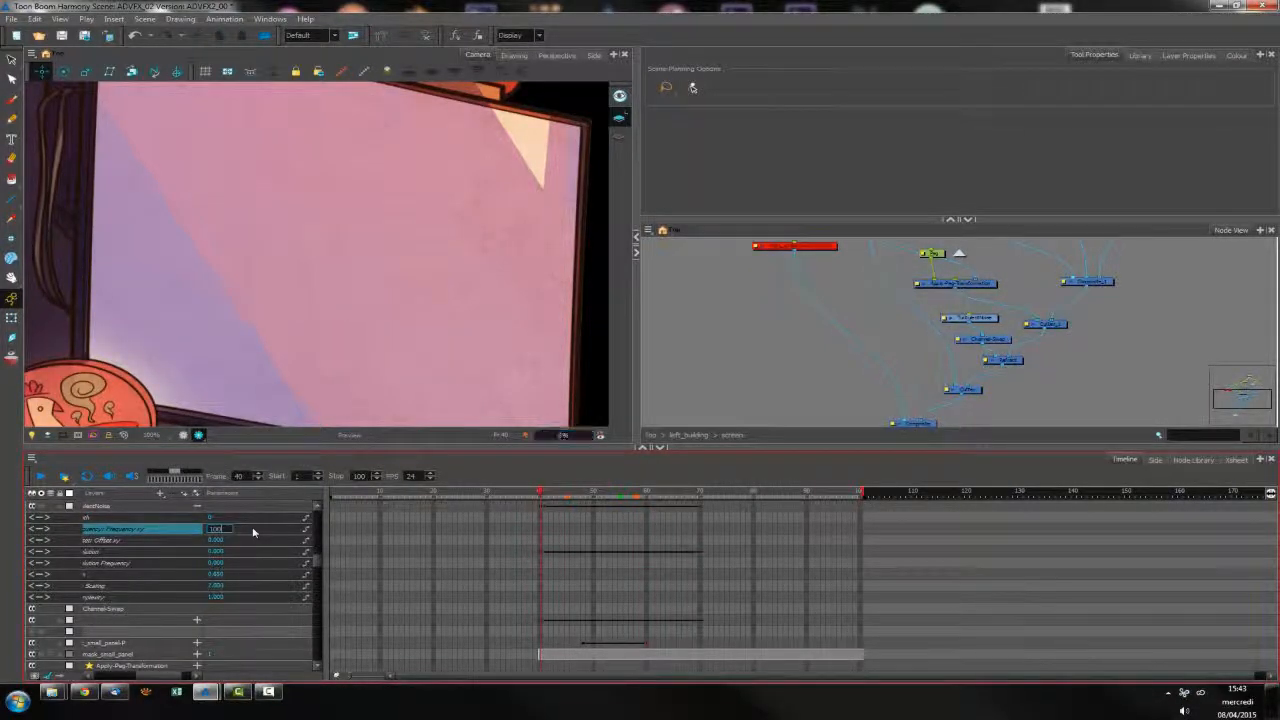
key("Return")
left_click(593, 496)
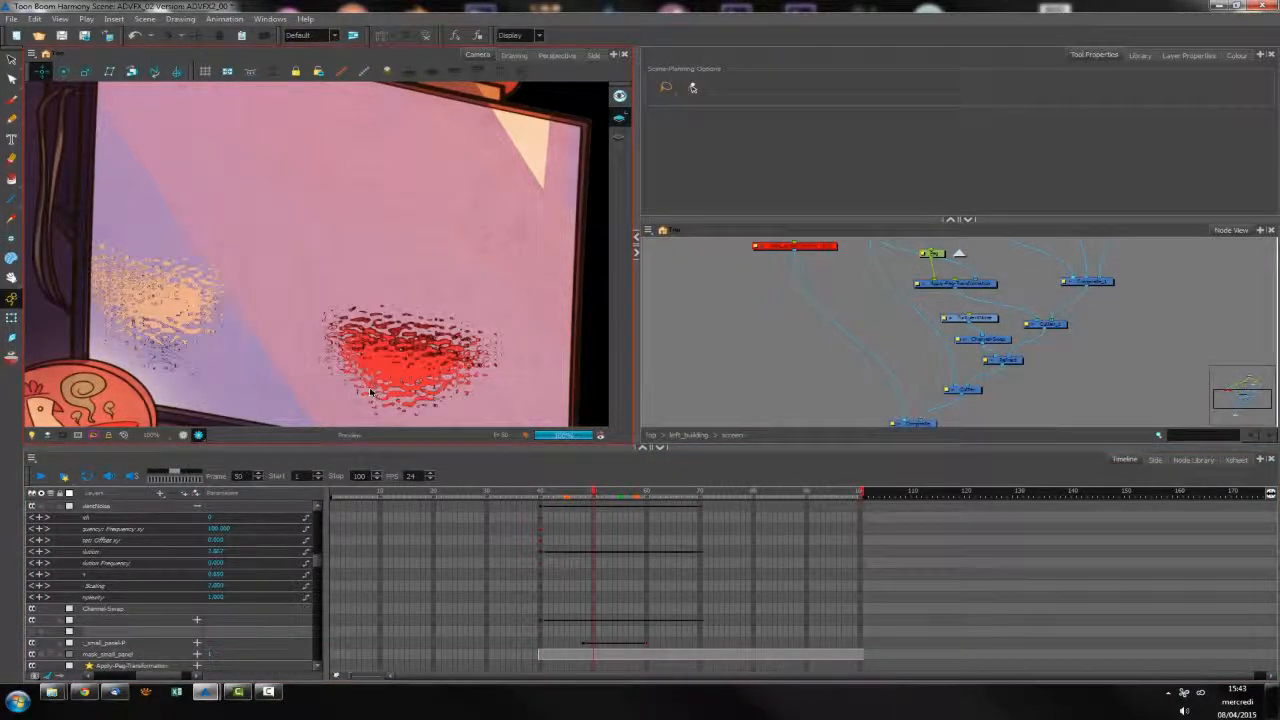
left_click(609, 496)
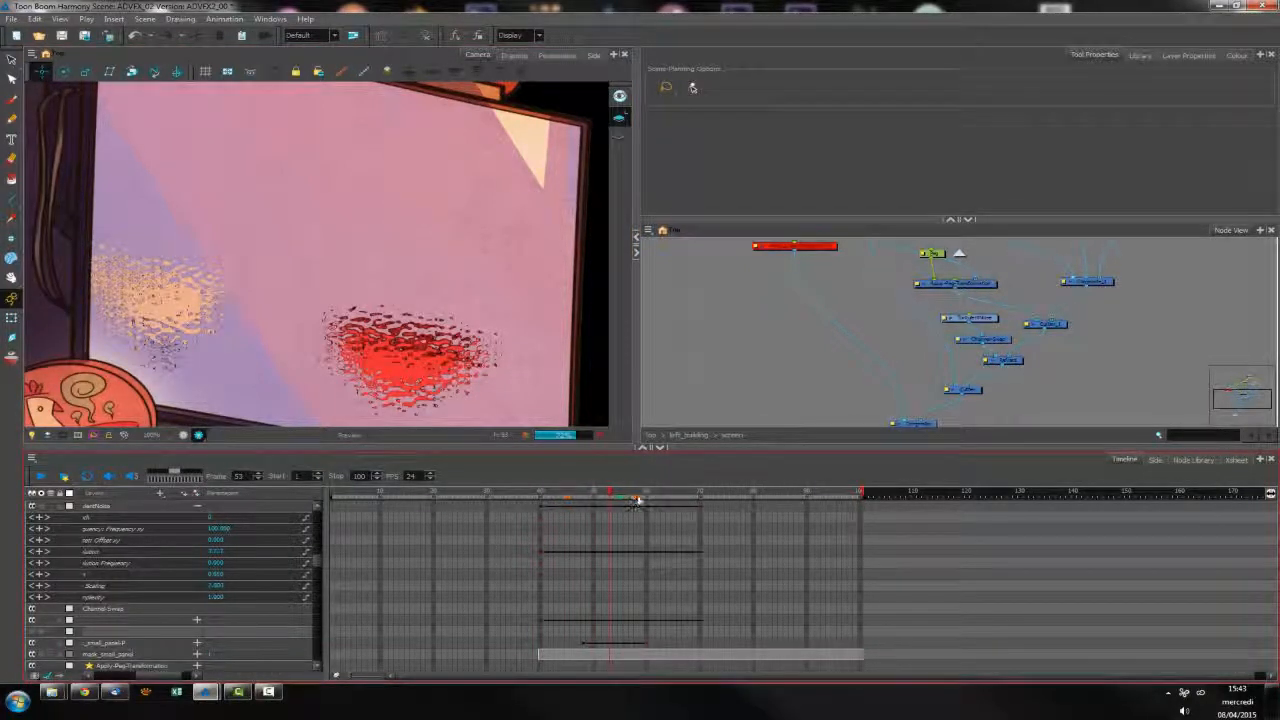
left_click(641, 496)
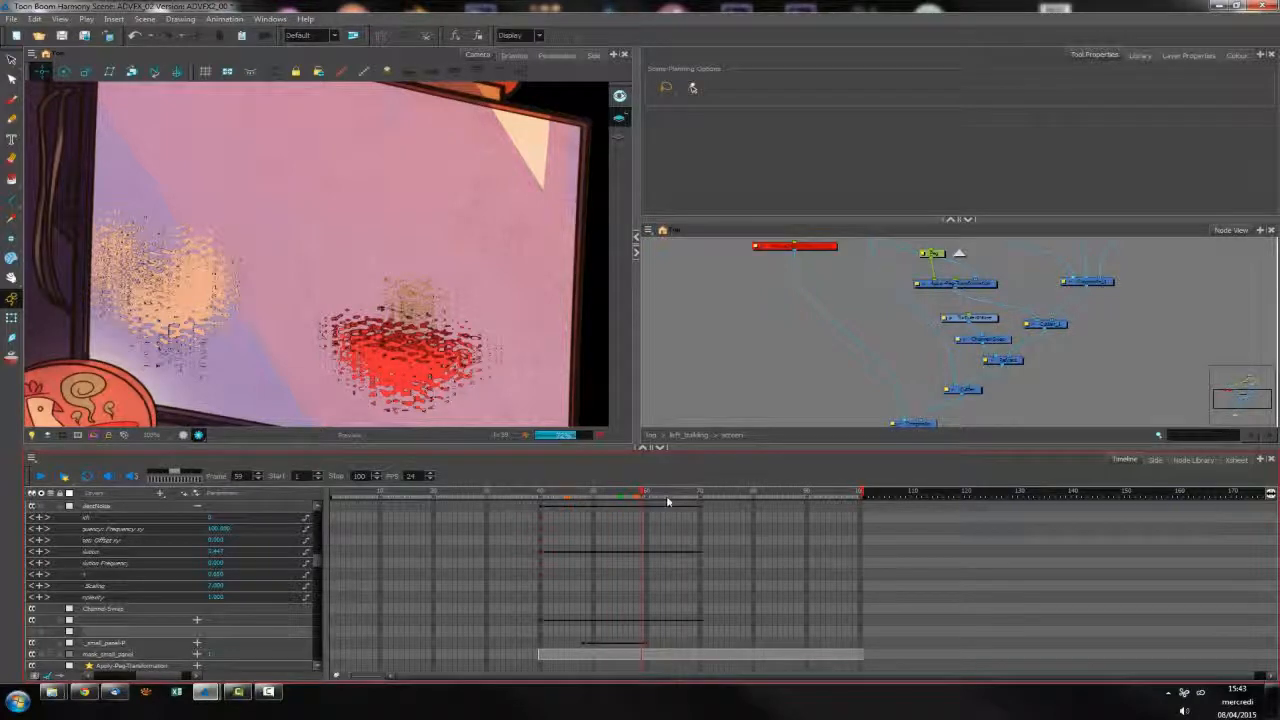
left_click(674, 497)
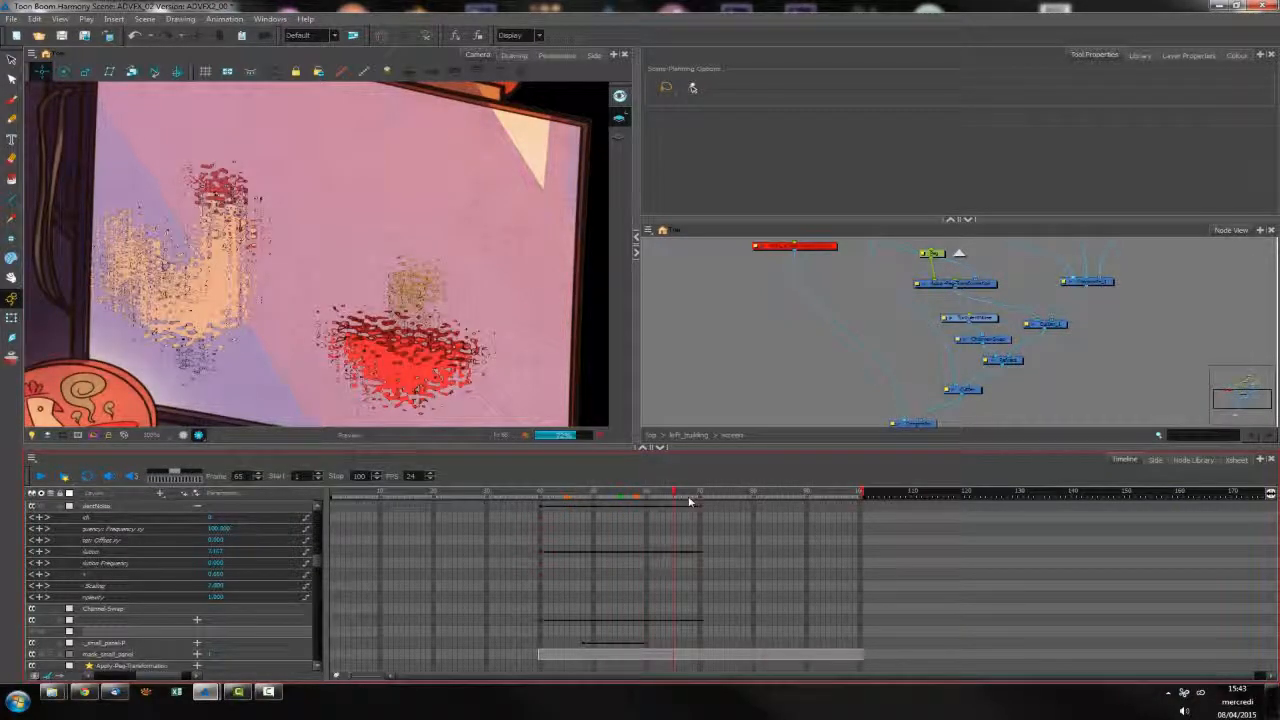
Set the Refract node's intensity and height to 15 at frame 64
left_click(669, 496)
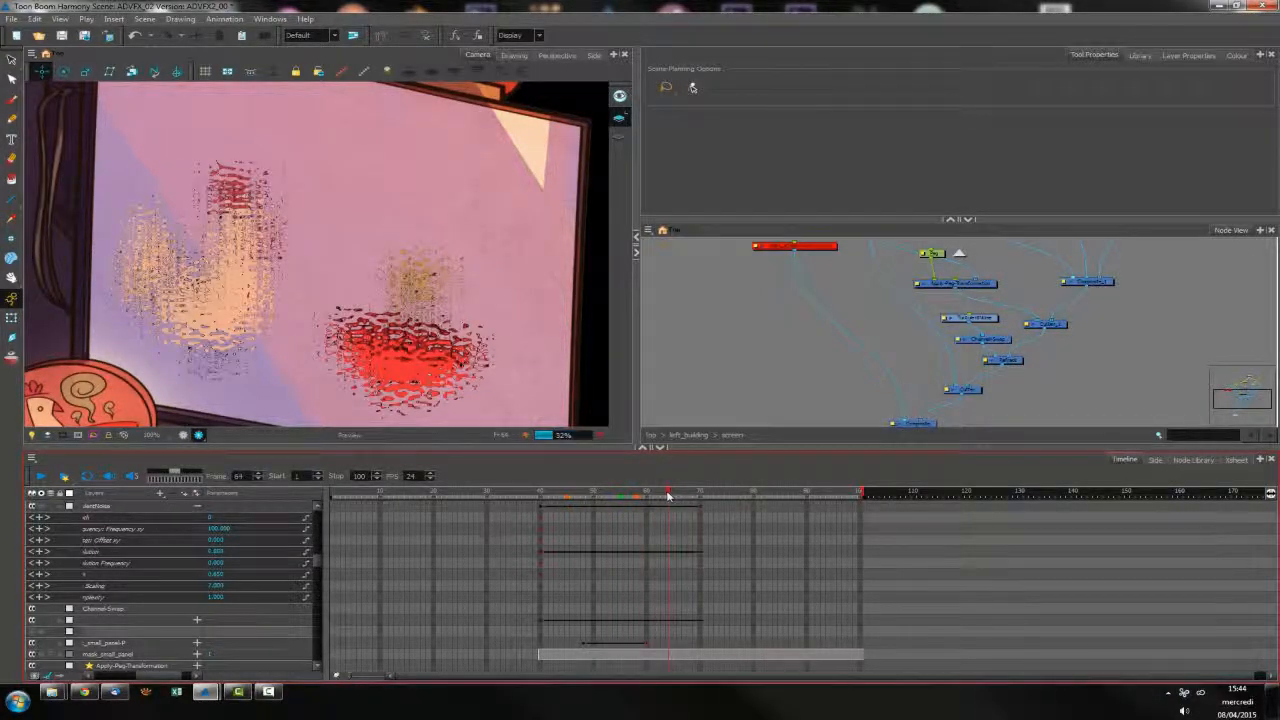
left_click(1013, 364)
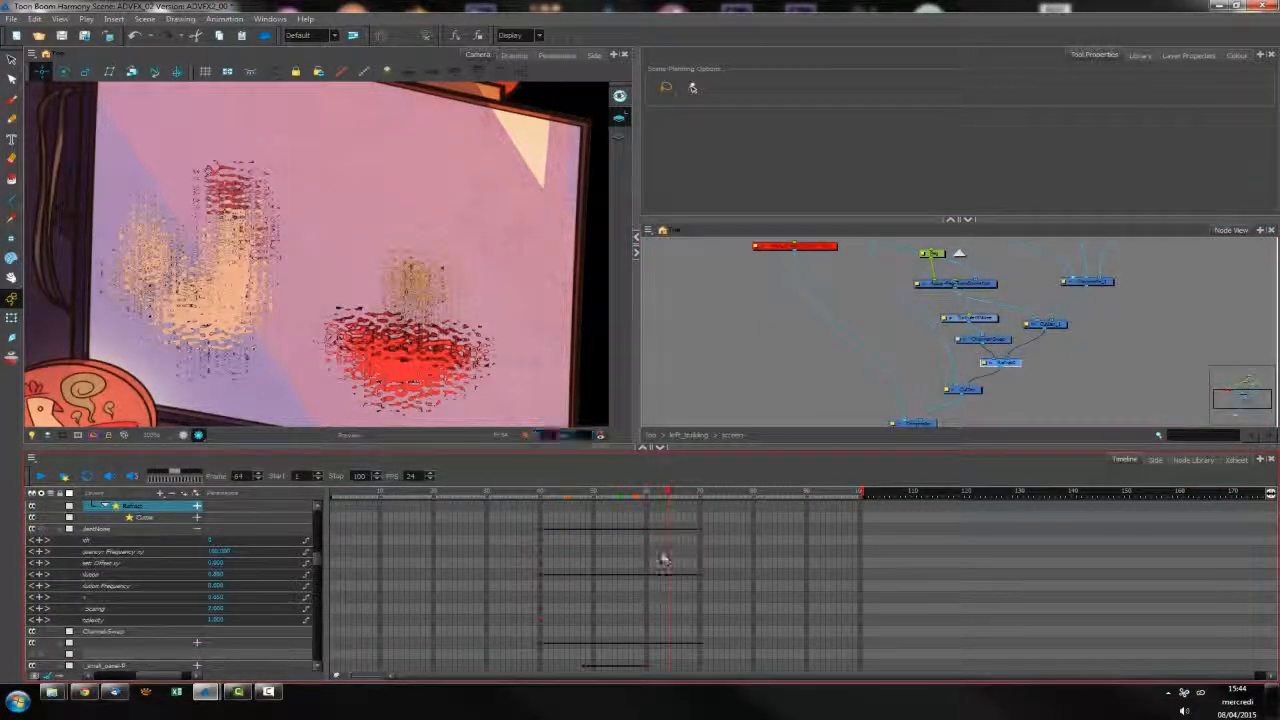
left_click(198, 505)
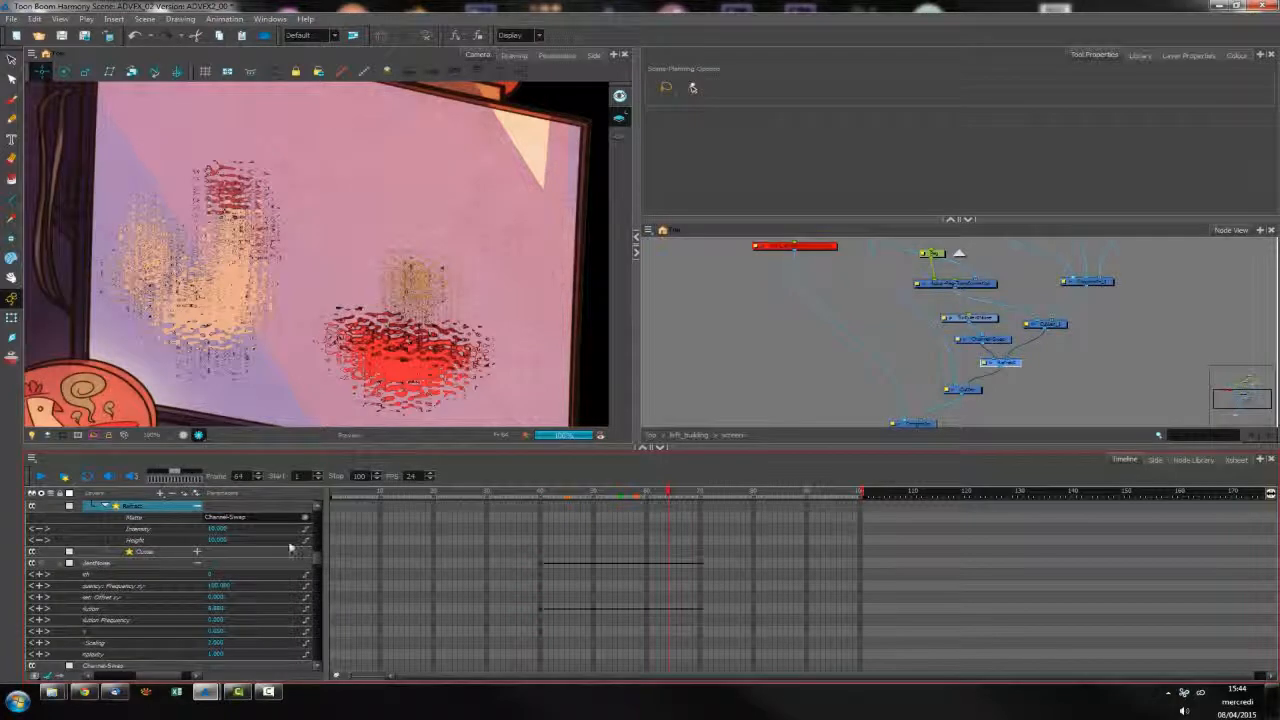
double_click(218, 529)
type("15")
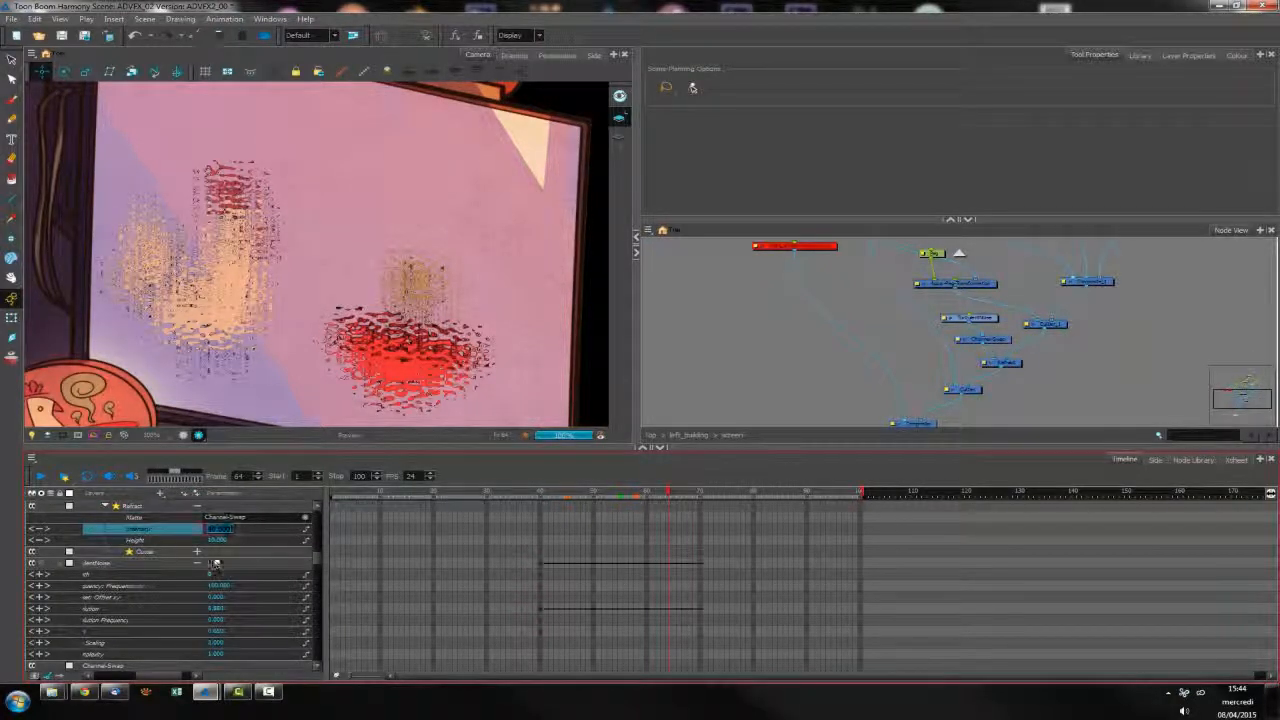
key("Return")
double_click(220, 542)
type("15")
key("Return")
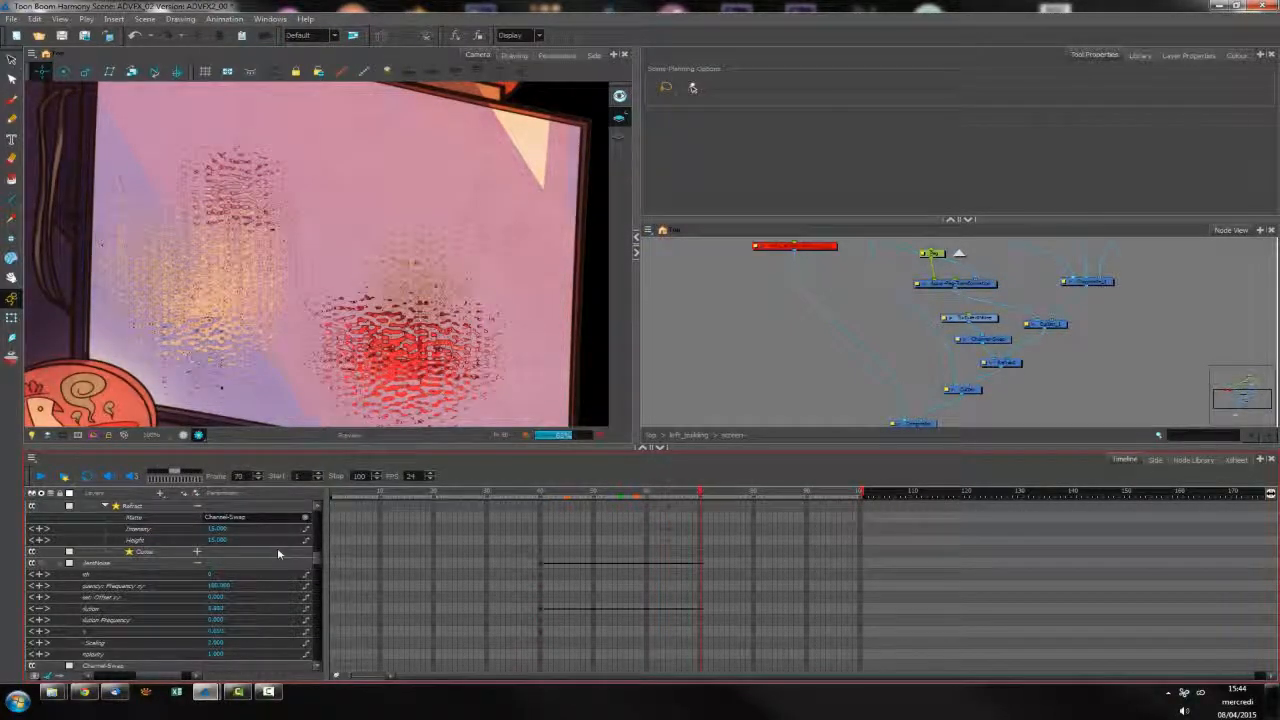
Set the Refract node's intensity and height to 0 at frame 70 and review the distortion at earlier frames
double_click(218, 530)
type("0")
key("Return")
double_click(218, 541)
type("0")
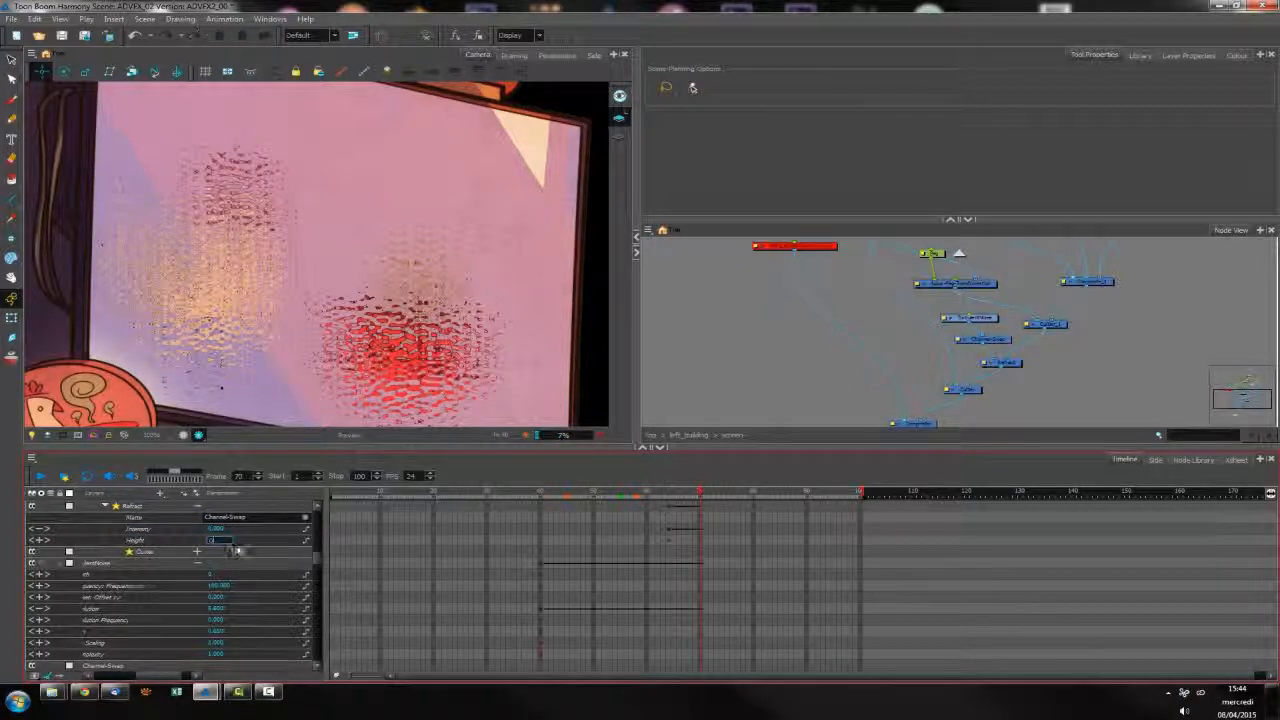
key("Return")
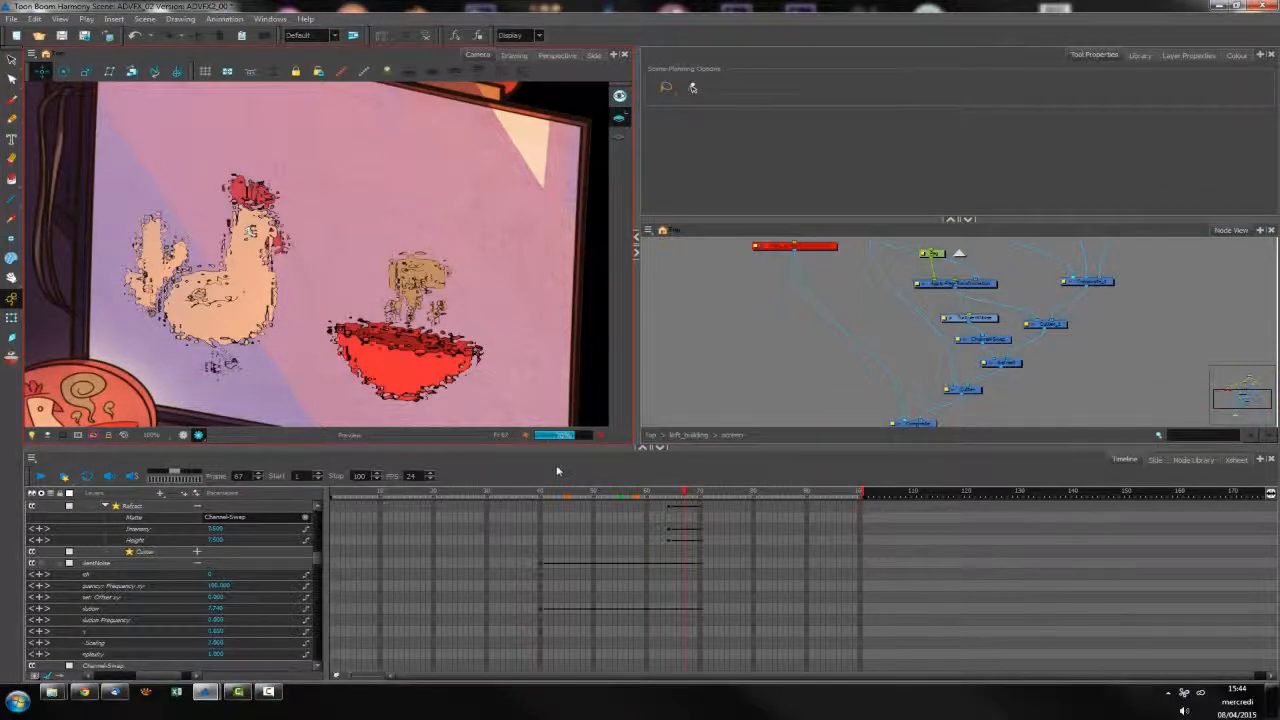
left_click(632, 494)
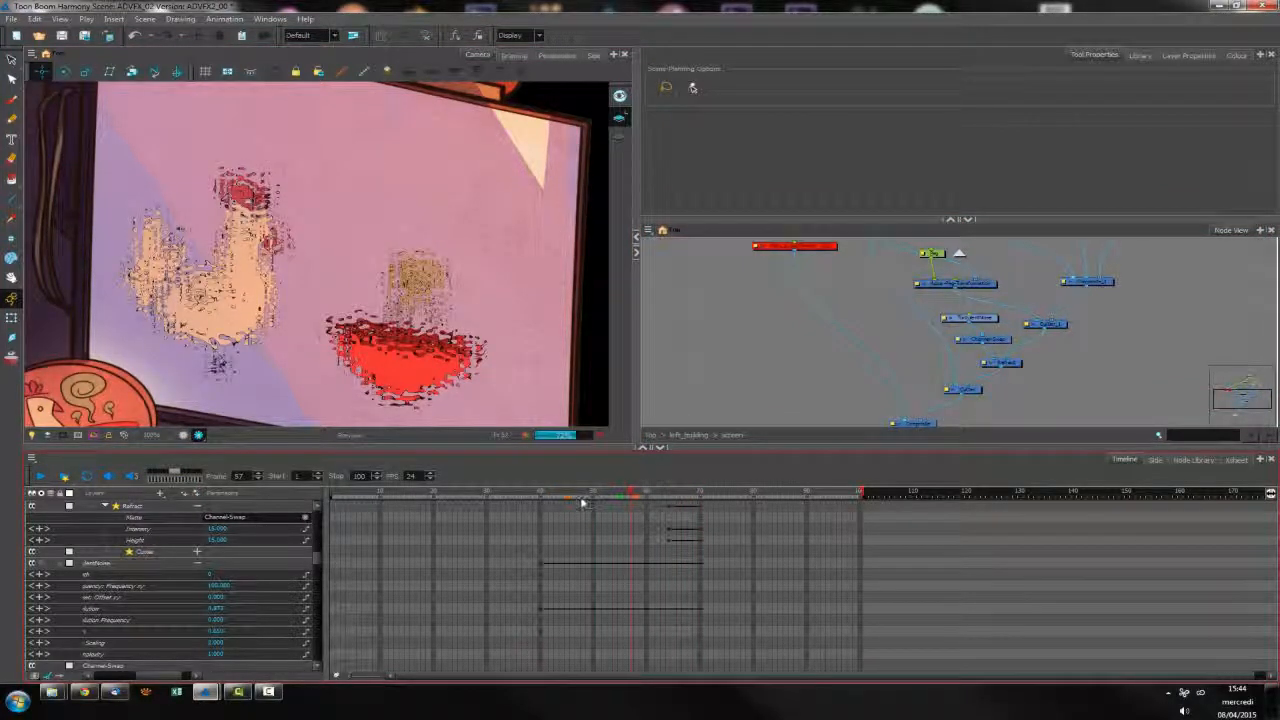
left_click(592, 496)
left_click(567, 496)
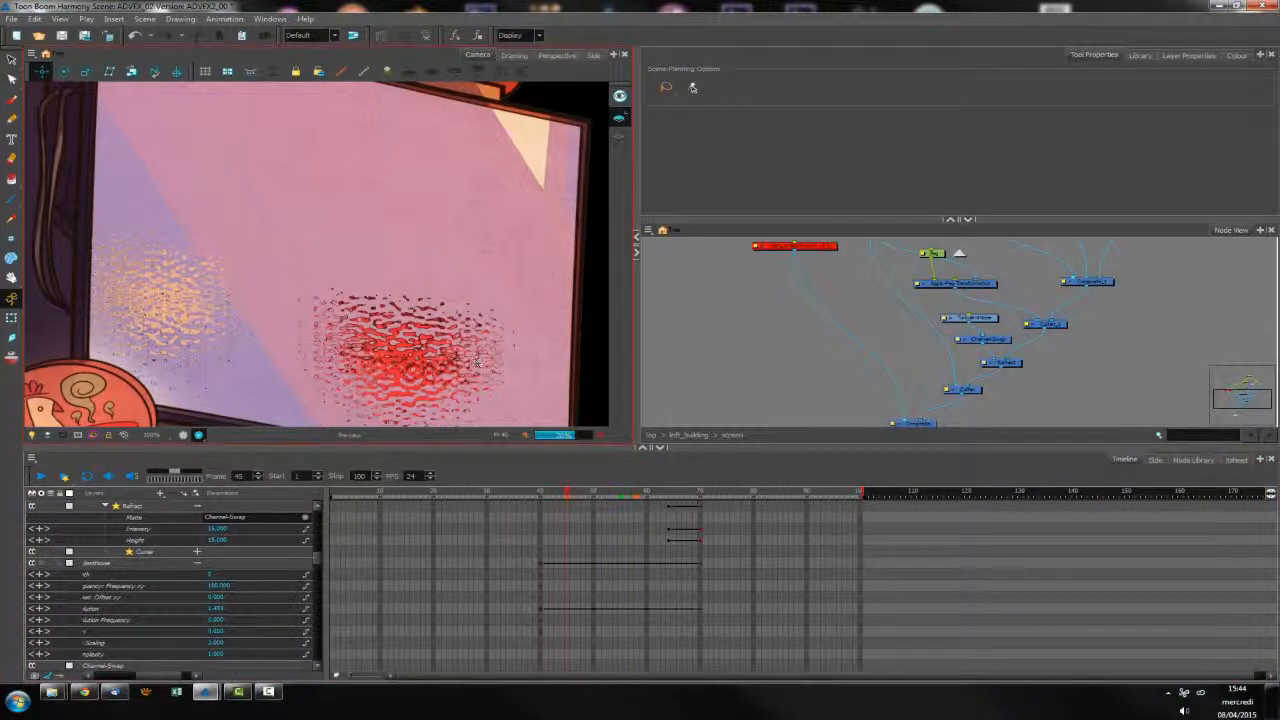
Add a Glow filter node and insert it on the screen background's connection to the composite
left_click_drag(757, 355, 793, 321)
left_click(836, 248)
left_click_drag(860, 280, 827, 340)
left_click(1193, 459)
left_click_drag(409, 557, 860, 366)
left_click_drag(880, 320, 940, 423)
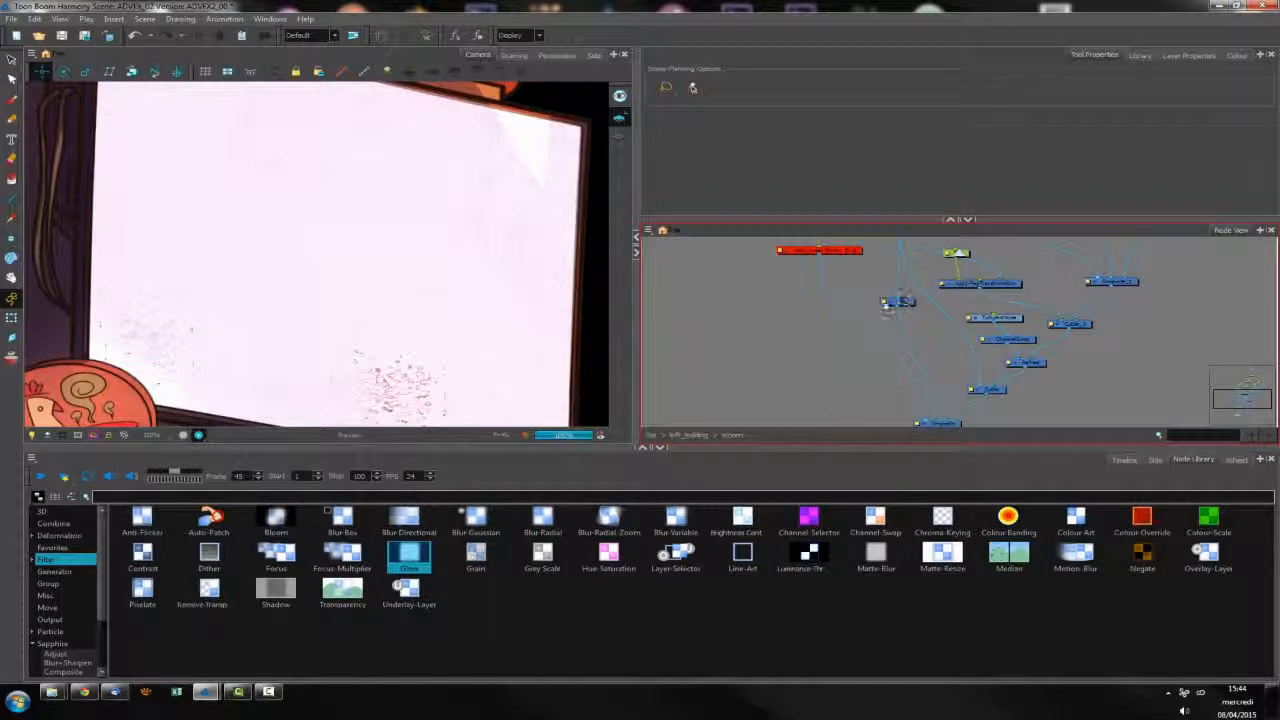
Add keyframes to the Glow layer at several frames between 40 and 70 and expand its parameters
left_click(903, 303)
left_click(1125, 459)
left_click(543, 494)
left_click_drag(543, 494, 539, 494)
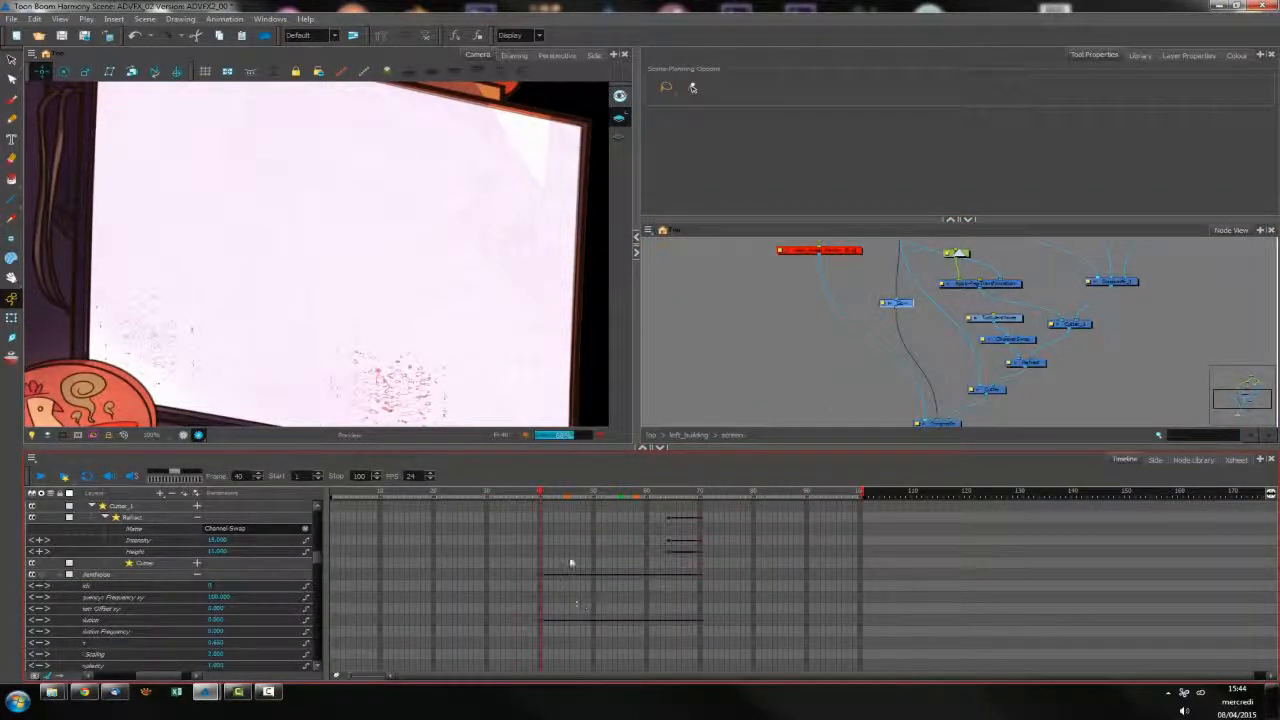
key("o")
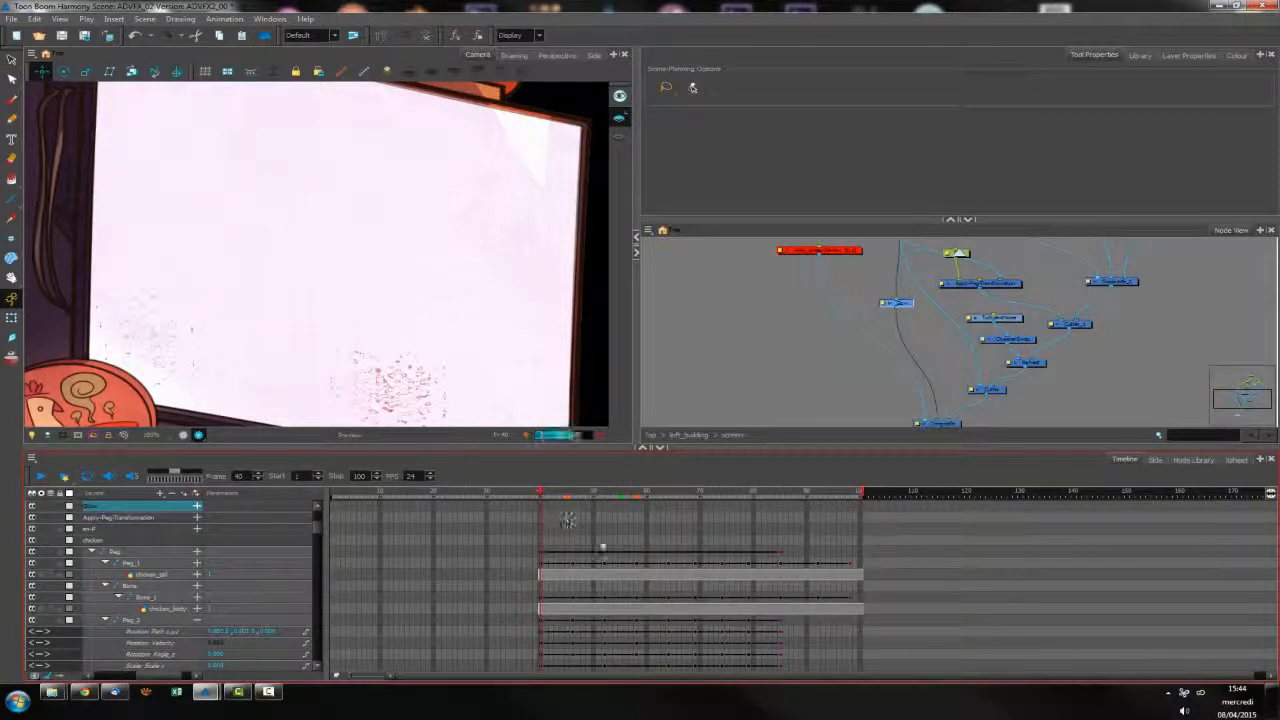
left_click(699, 495)
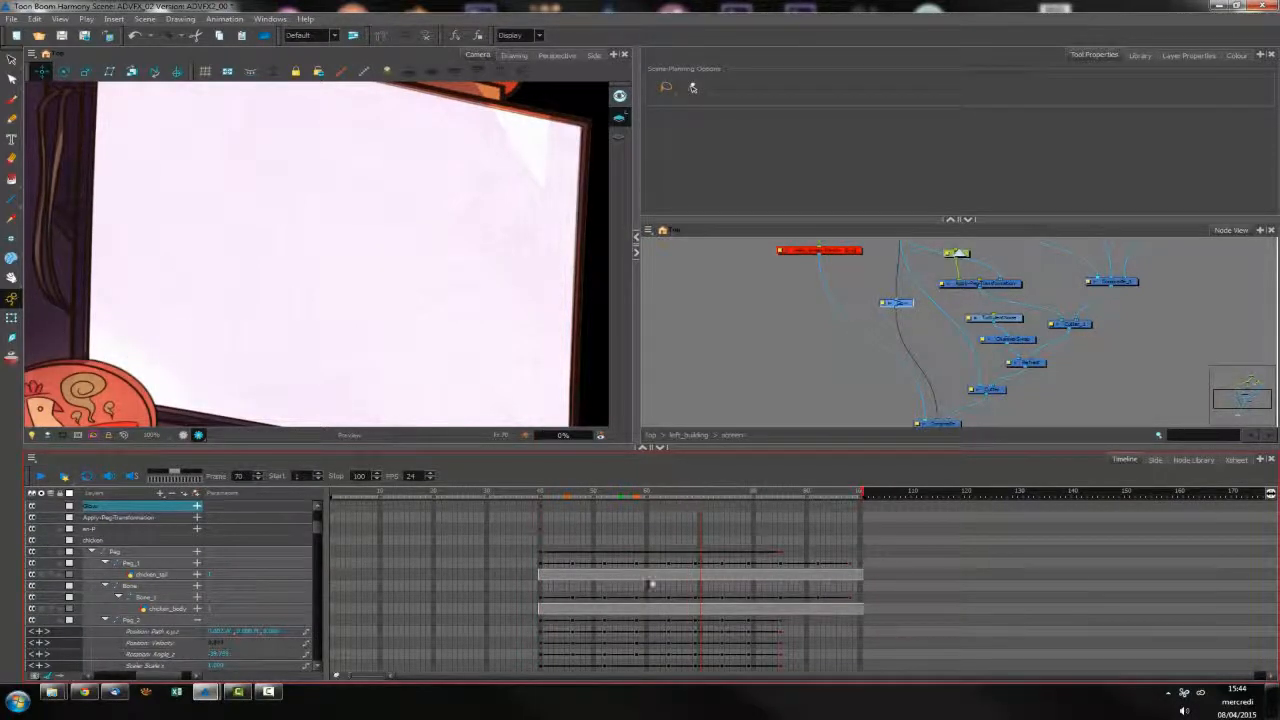
left_click(601, 495)
left_click(197, 506)
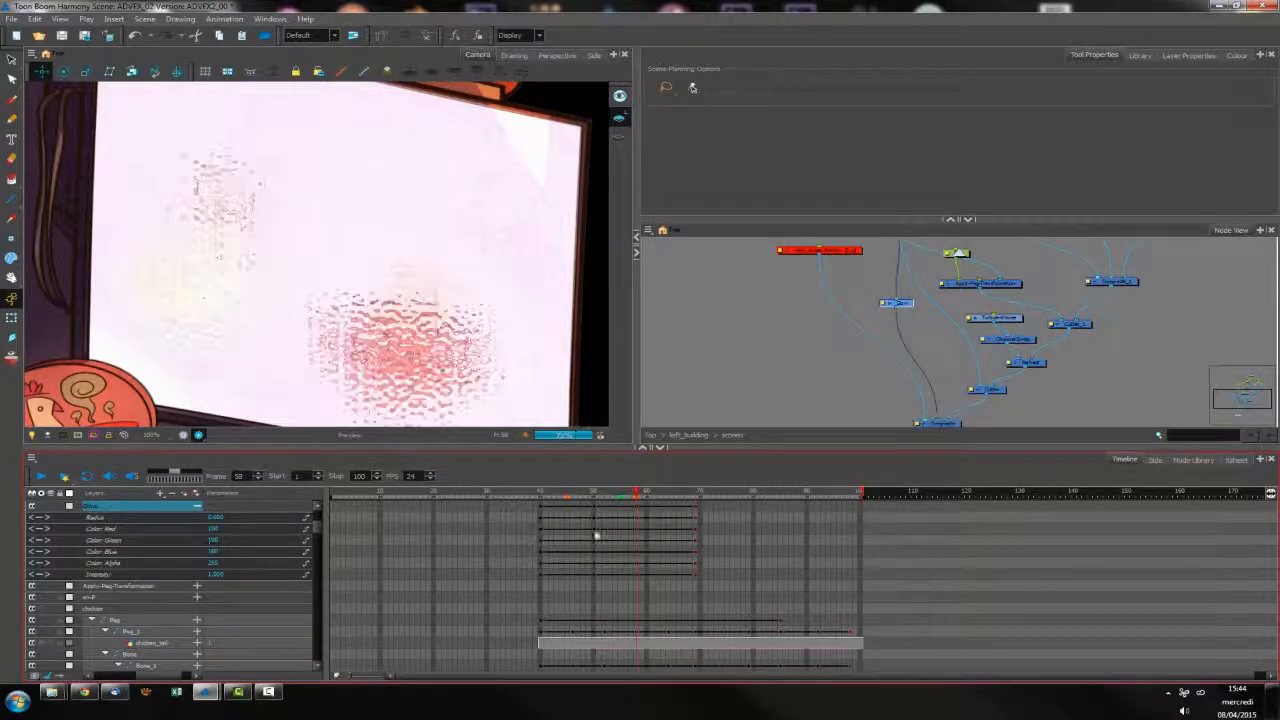
left_click(628, 495)
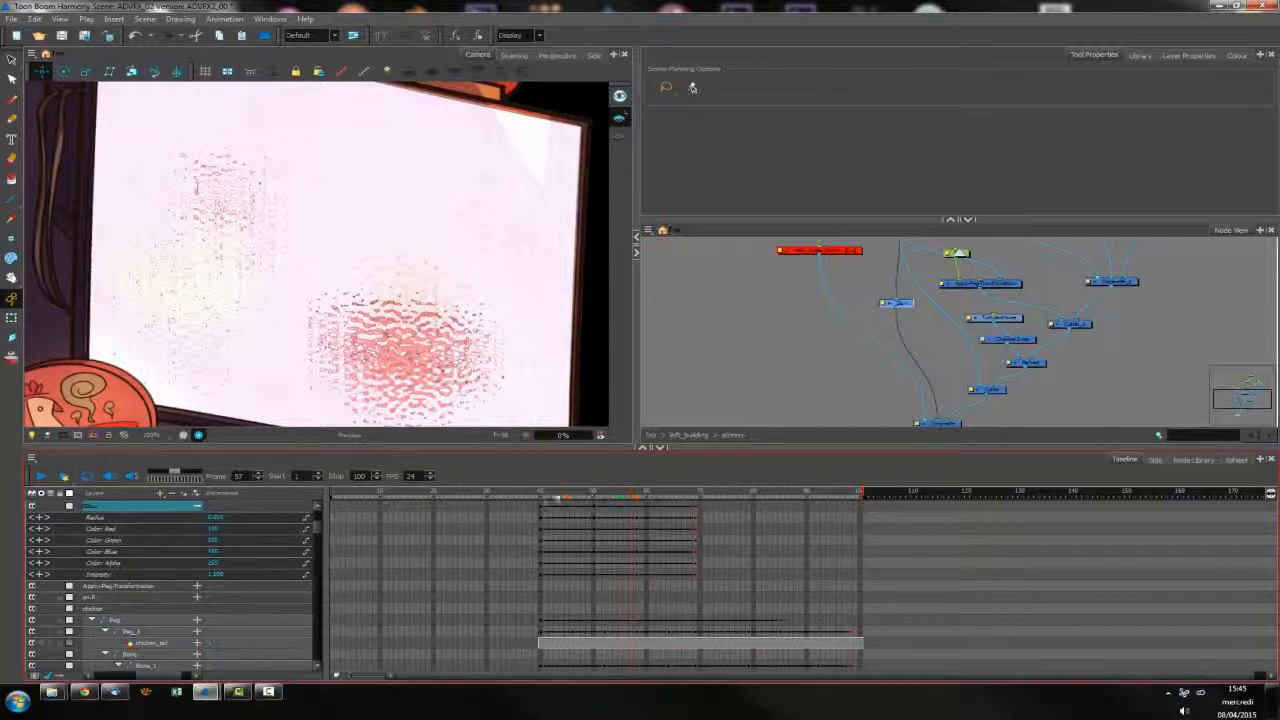
Set the Glow's Color Alpha to 0 at frame 40
key("comma")
left_click(123, 563)
left_click(213, 563)
type("0")
key("Return")
Pick a pale cream colour for the Glow node at frame 40 and close its properties
left_click(901, 315)
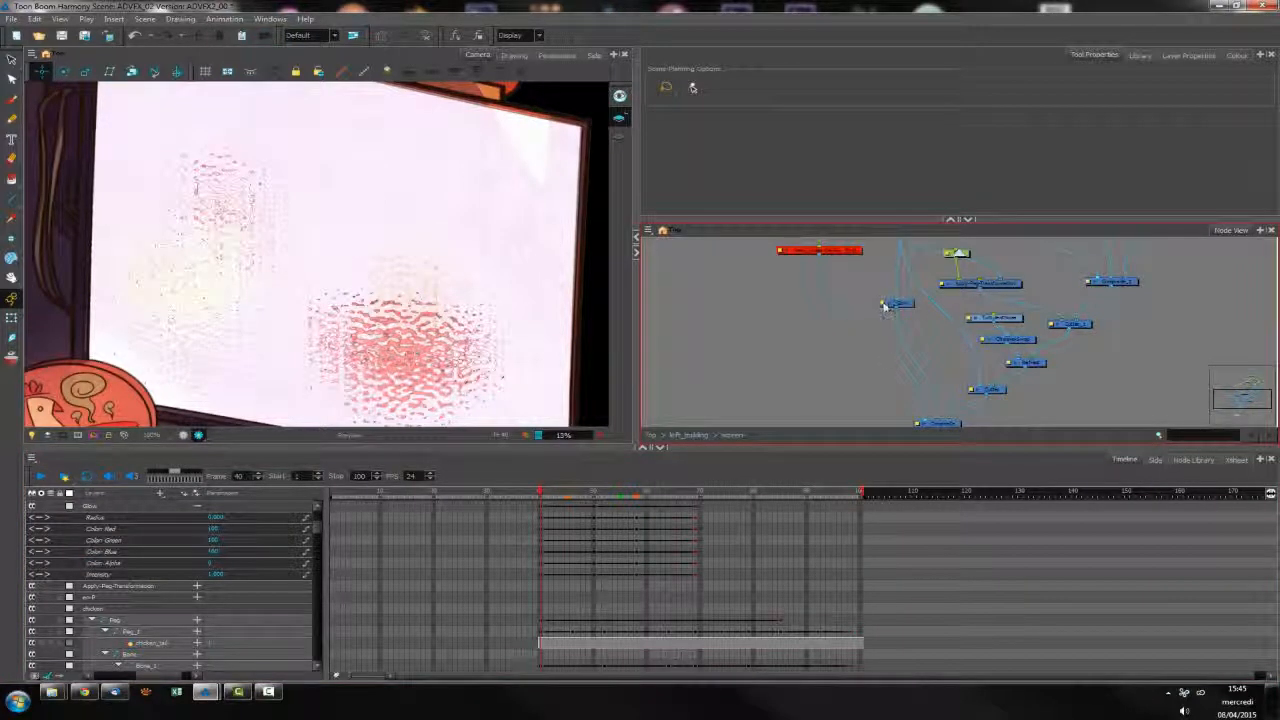
left_click(883, 304)
left_click(926, 383)
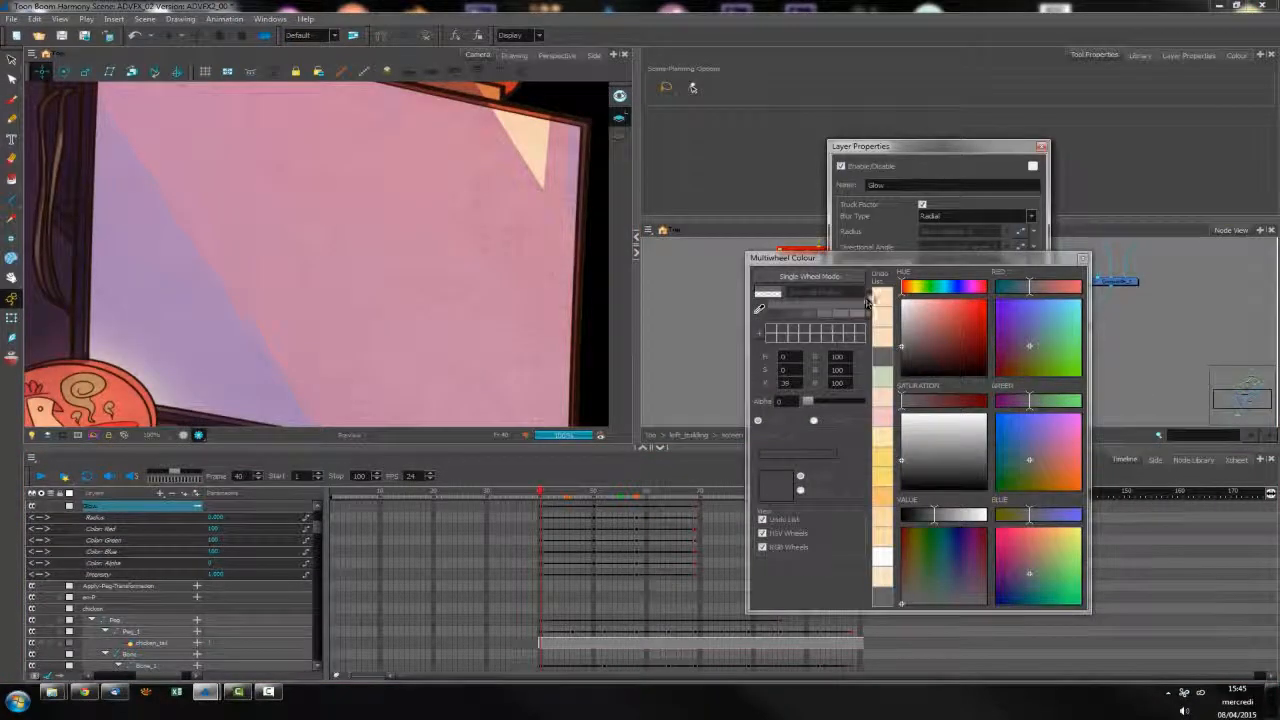
left_click(868, 300)
left_click_drag(918, 302, 915, 300)
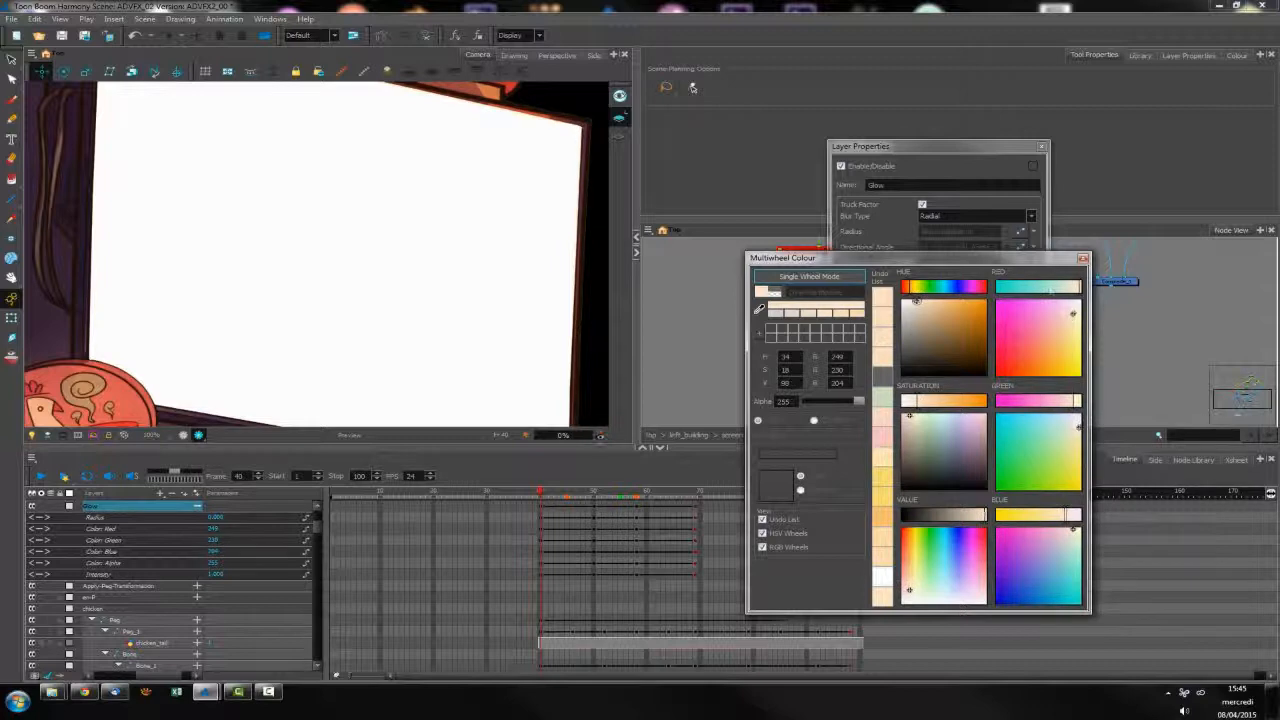
left_click(1082, 261)
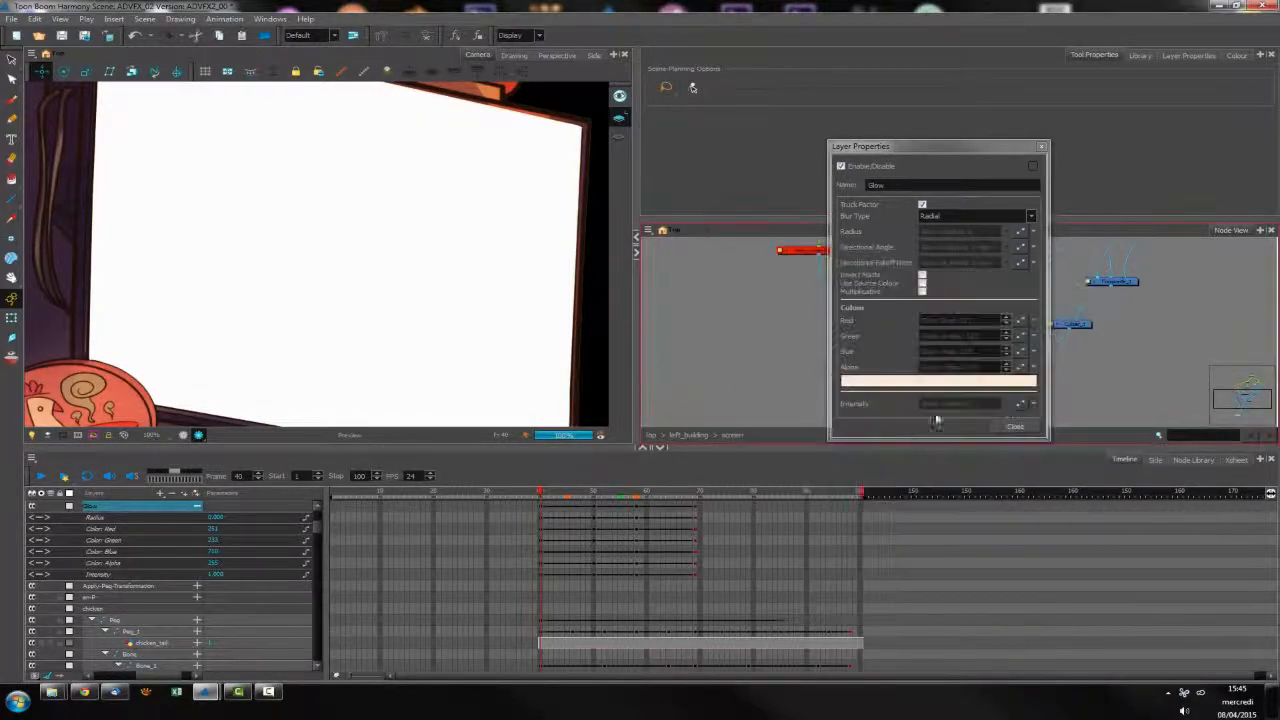
left_click(1012, 423)
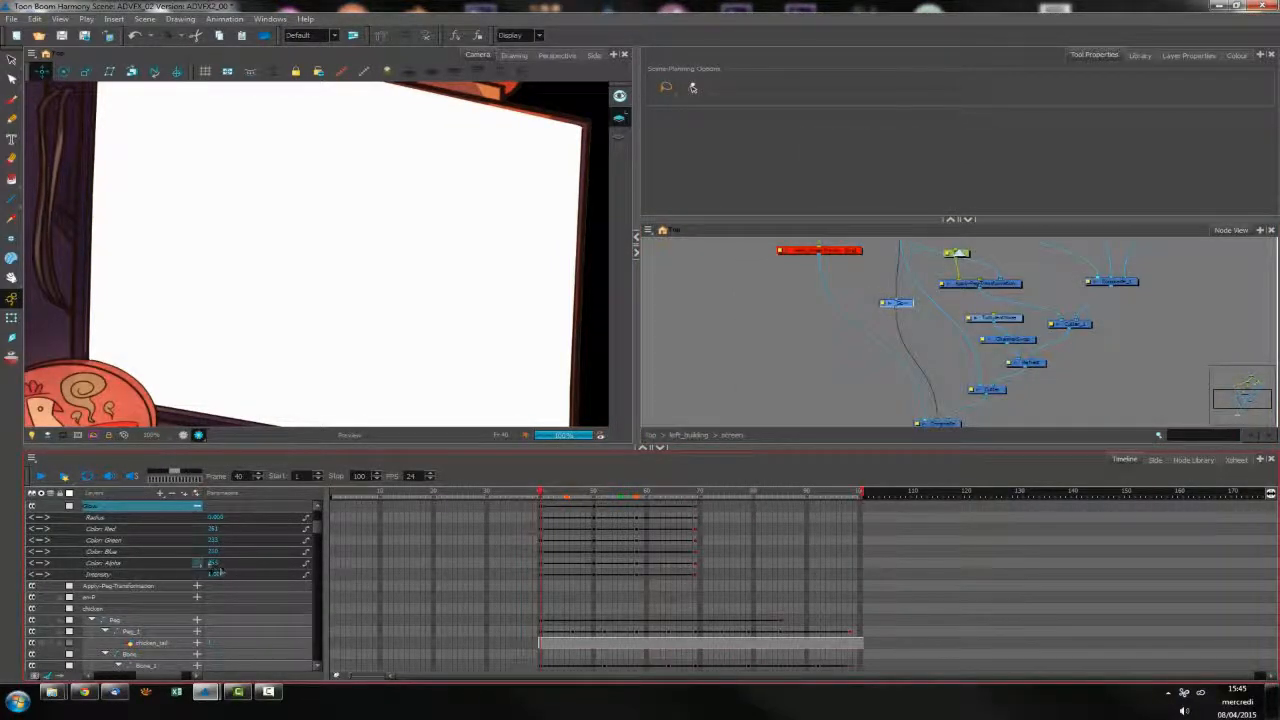
Lower the Glow's Color Alpha at frame 40 until the screen background shows its original colours
left_click_drag(211, 564, 185, 564)
left_click_drag(73, 566, 42, 567)
left_click_drag(211, 564, 191, 575)
Adjust the Glow's Color Alpha at frame 50 for a softer glow and set its Radius to about 15.7
left_click_drag(553, 490, 592, 497)
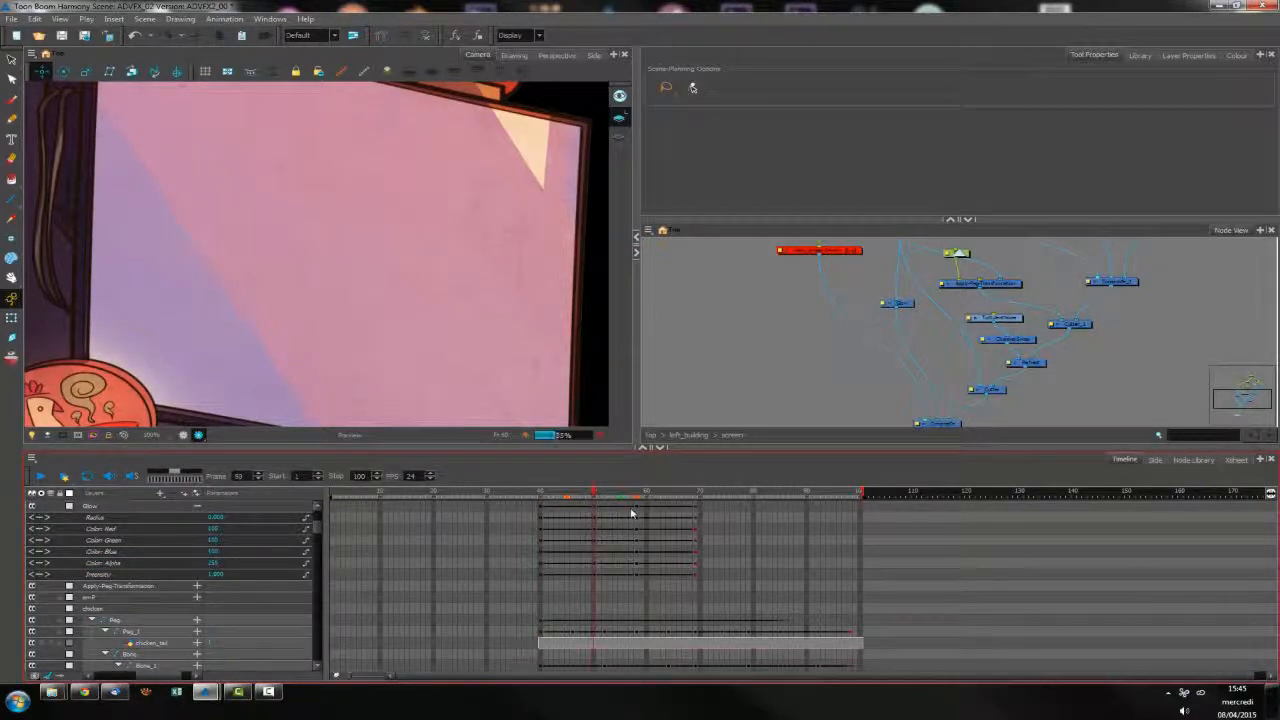
left_click_drag(211, 567, 246, 568)
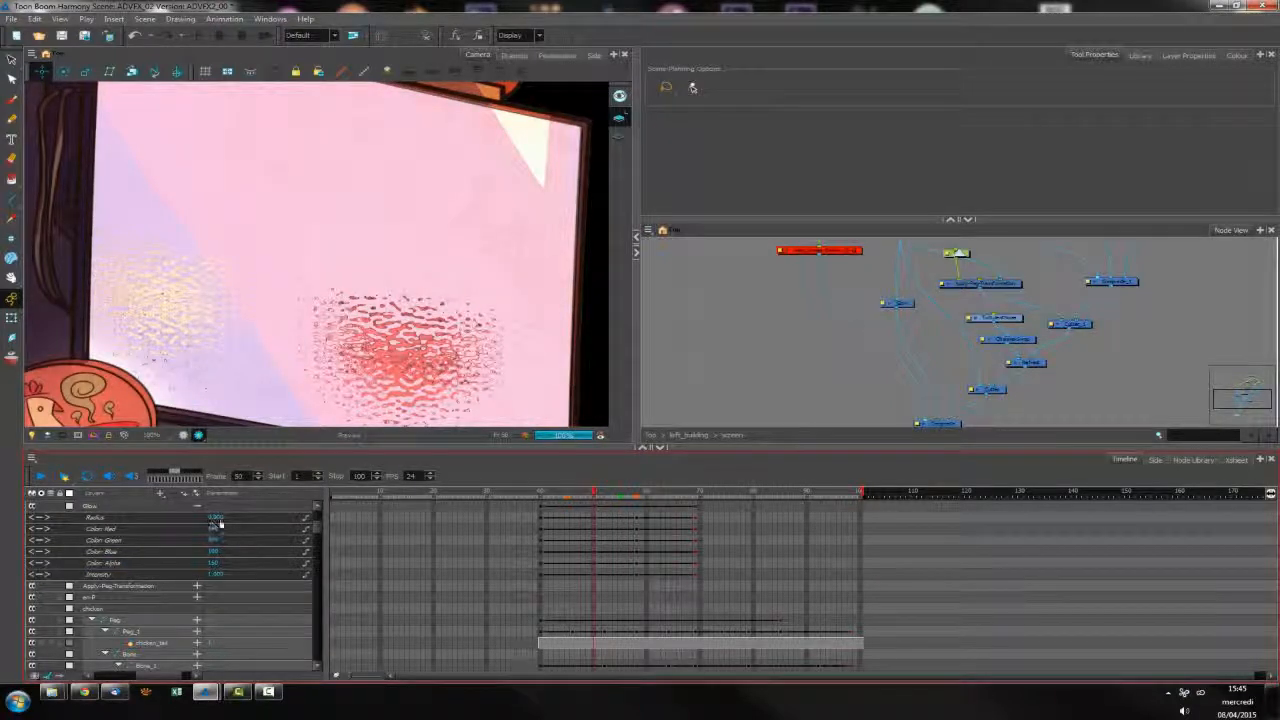
left_click_drag(215, 520, 250, 520)
left_click(562, 495)
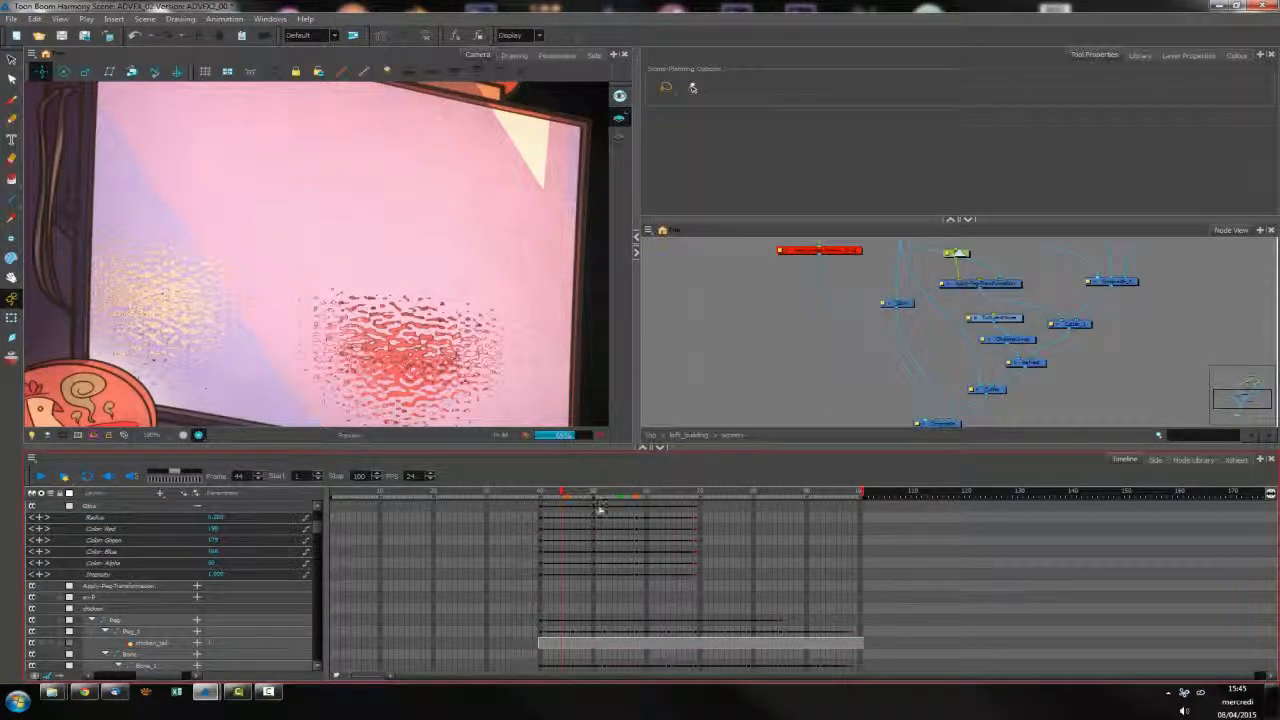
left_click(583, 496)
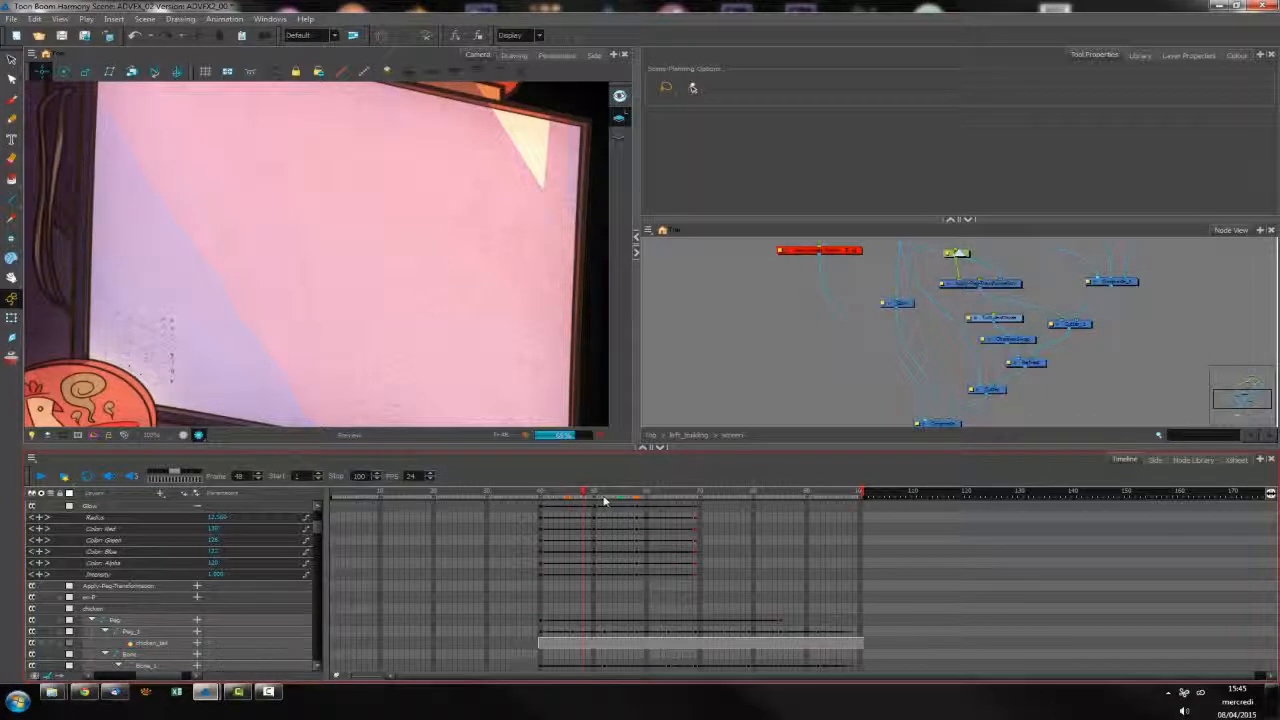
left_click(594, 497)
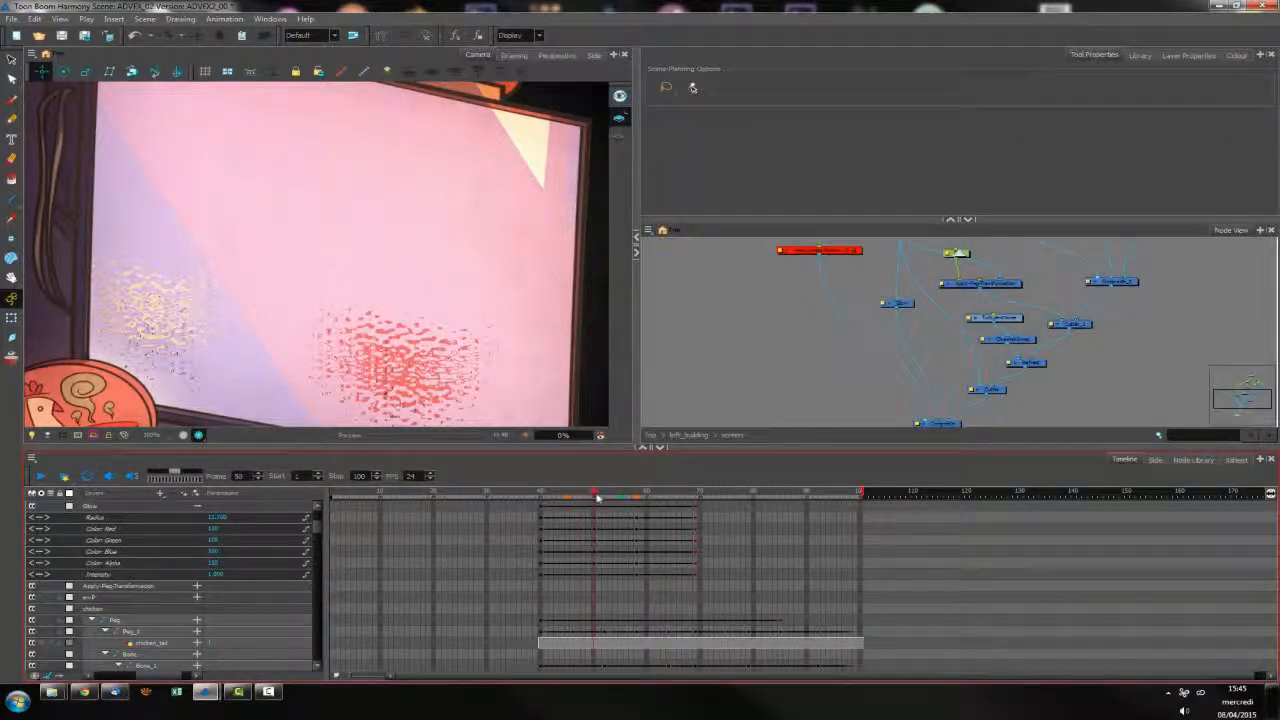
left_click(218, 565)
left_click_drag(233, 566, 239, 566)
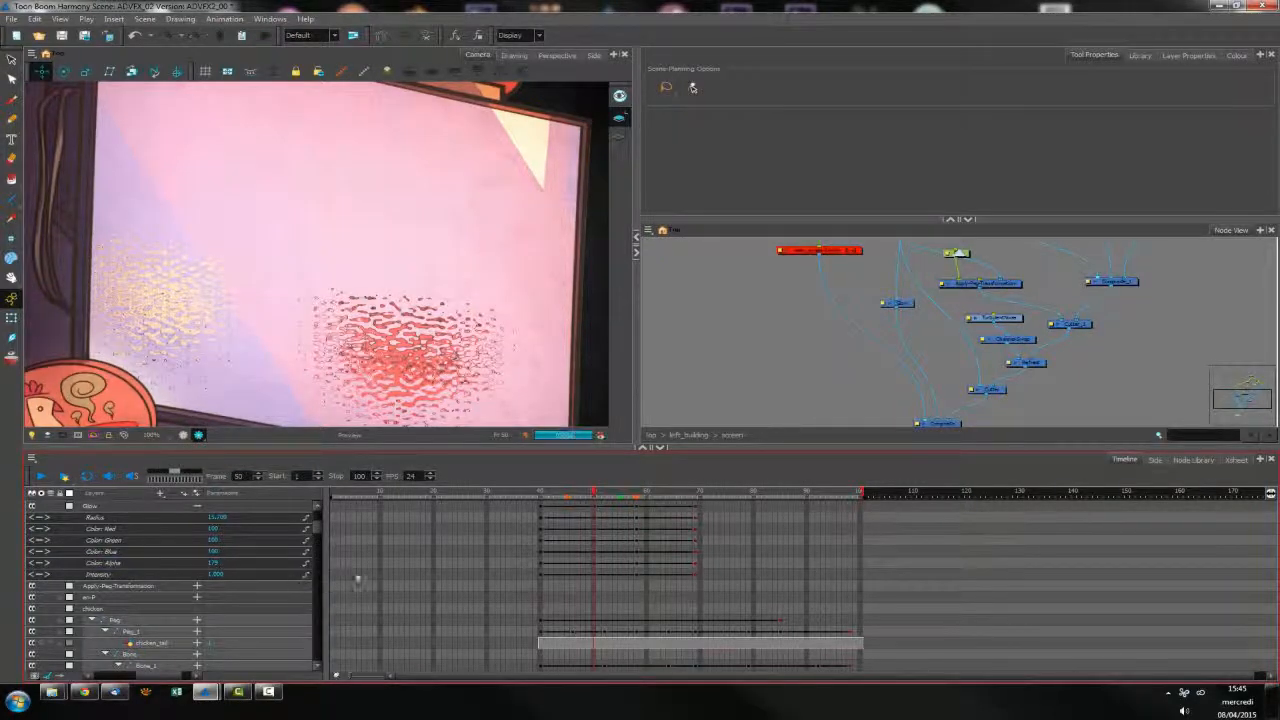
Set the Glow's Color Alpha to 0 at frame 69 so the glow fades out at the end of its animation
left_click_drag(597, 511, 604, 578)
left_click(637, 510)
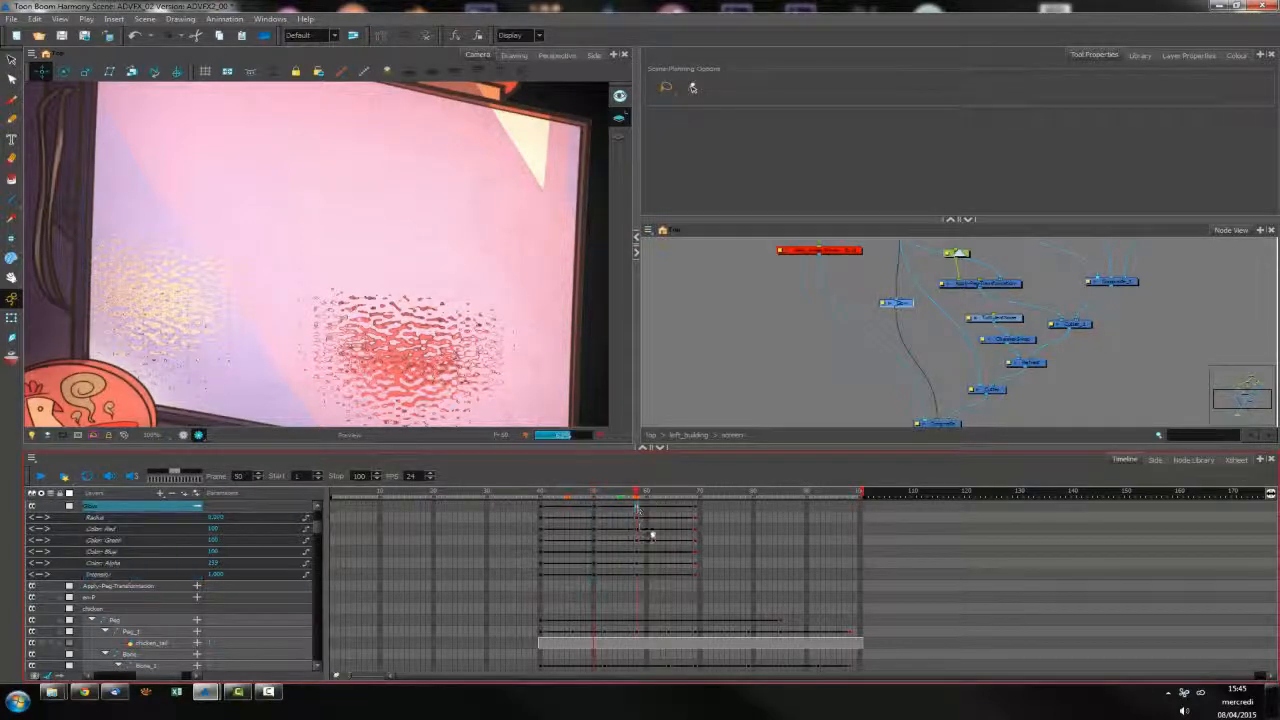
left_click_drag(642, 493, 697, 499)
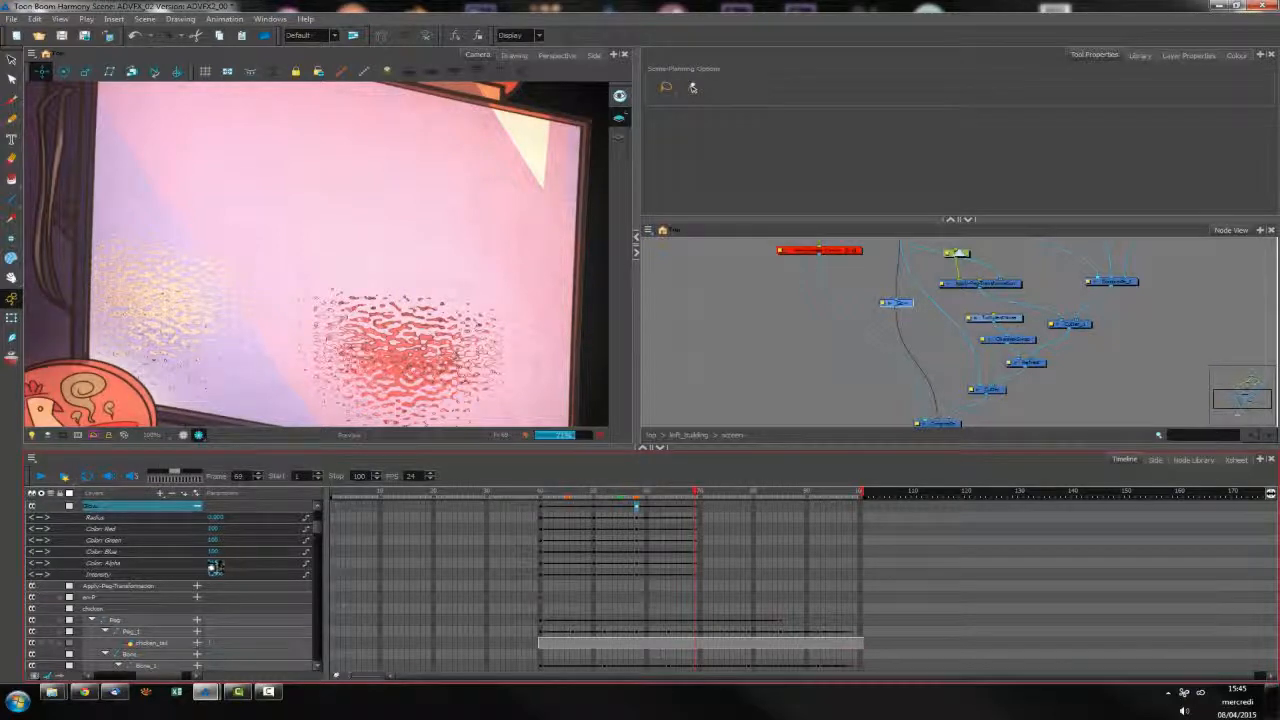
left_click(214, 565)
type("0")
key("Return")
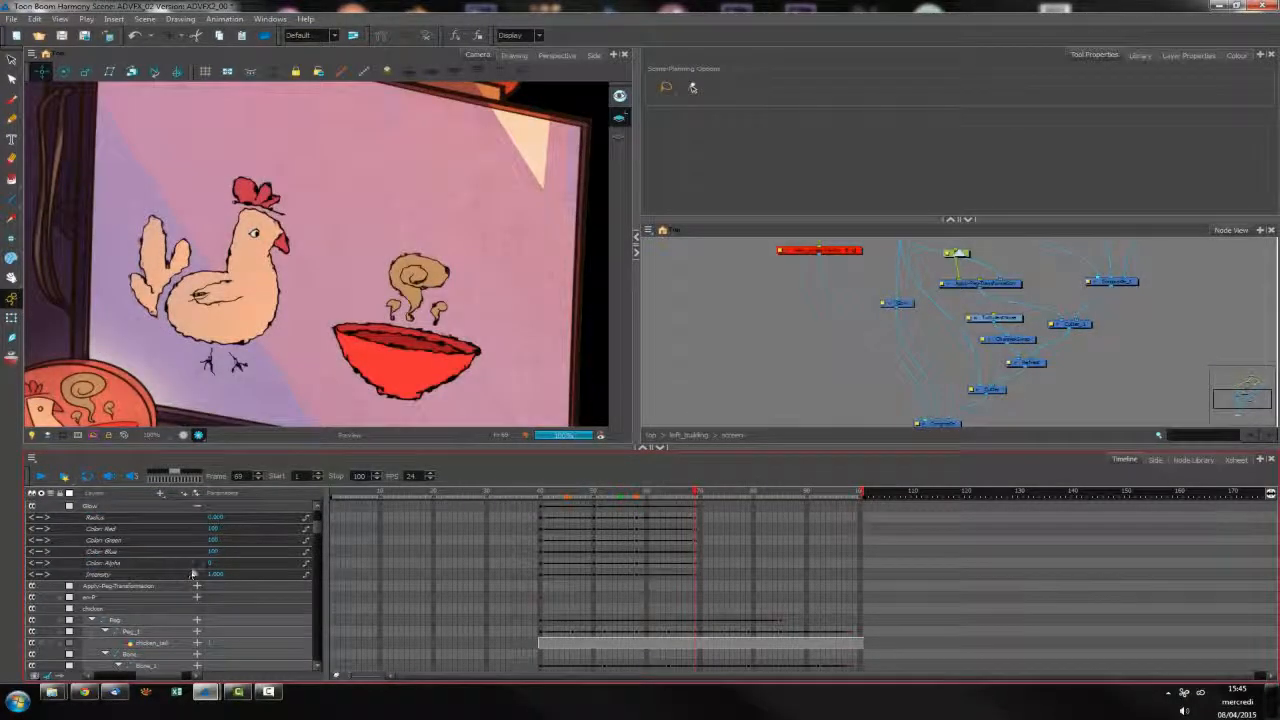
left_click(696, 508)
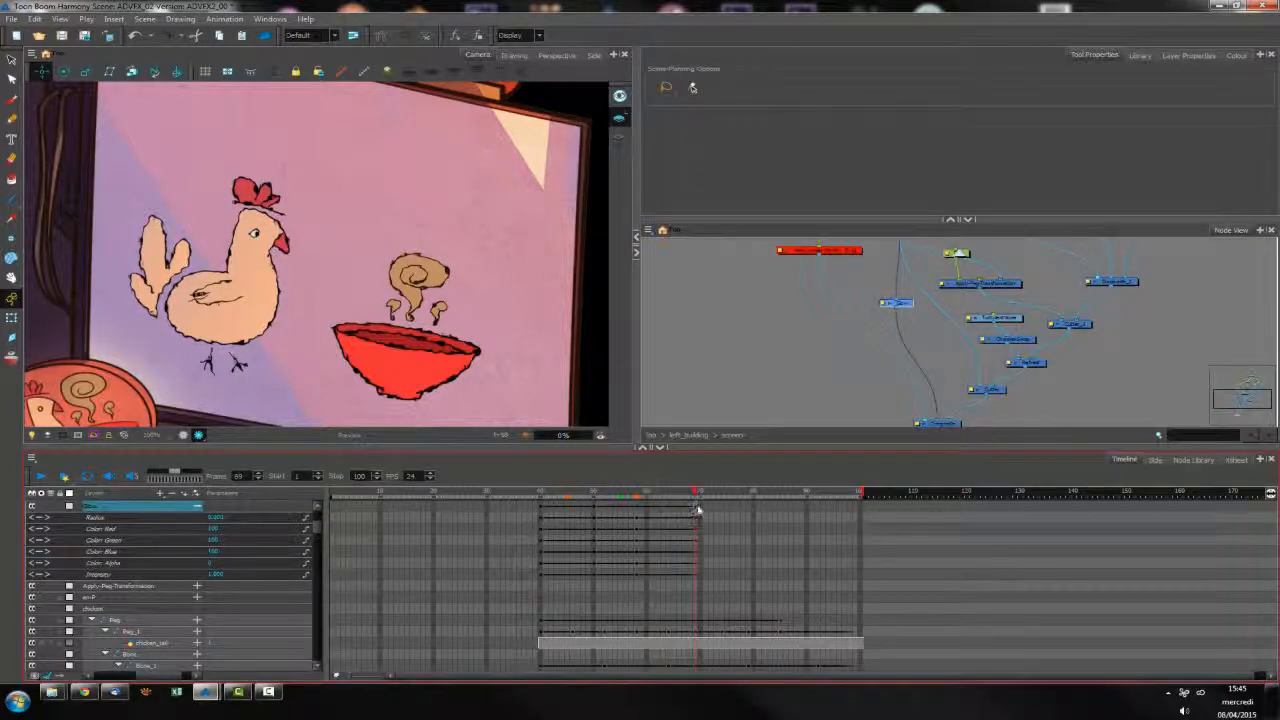
left_click(698, 510)
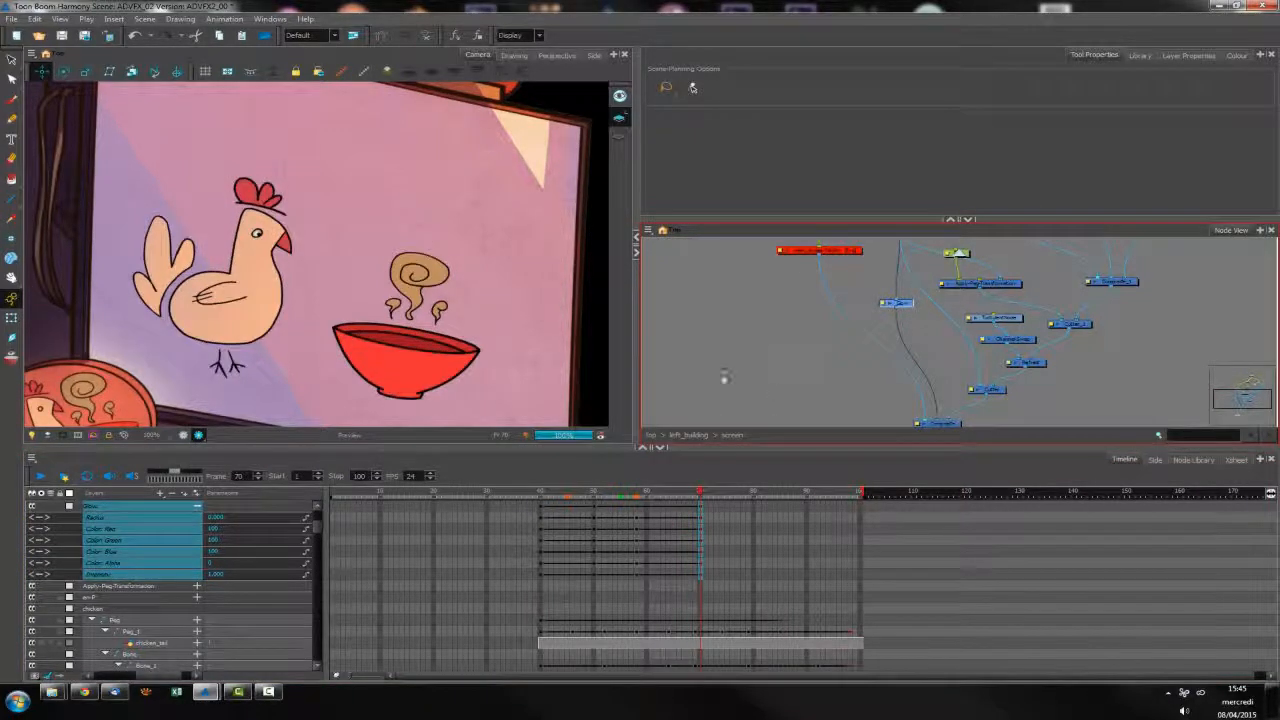
Enable the disabled screen shadow drawing in the screen group and place its node near the final Composite
left_click(880, 335)
scroll(362, 374, "down", 2)
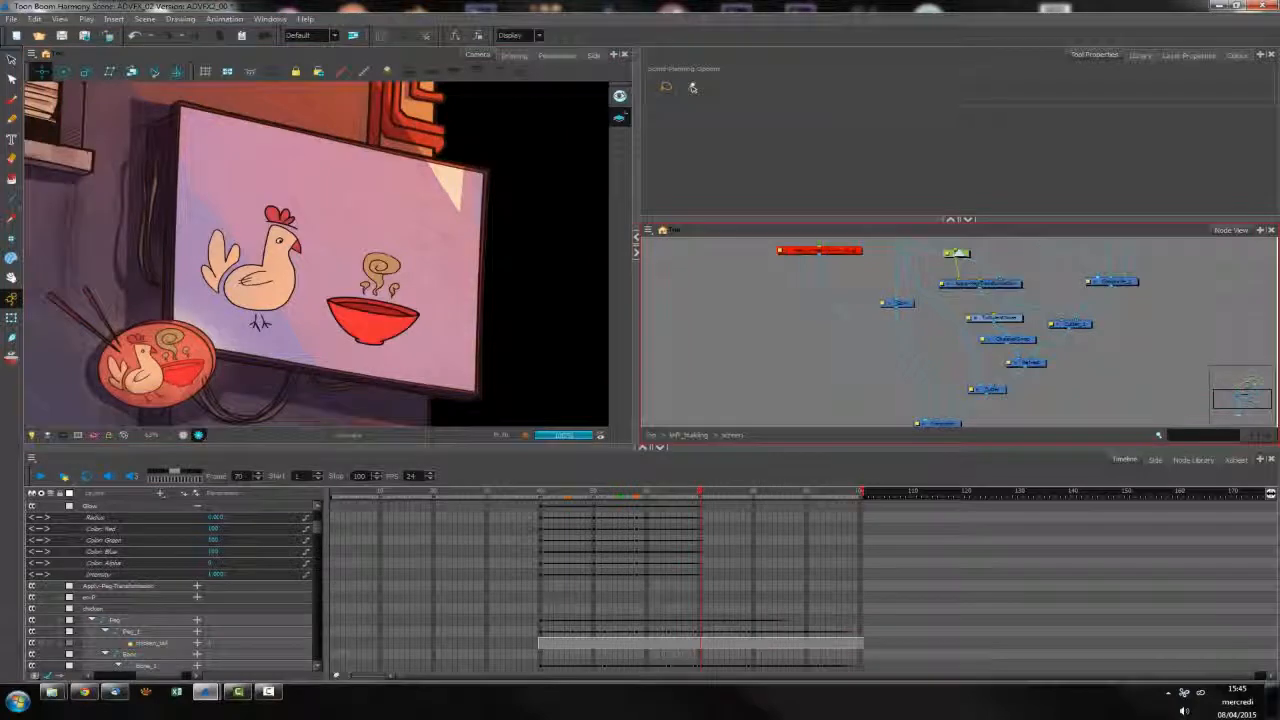
left_click_drag(819, 317, 776, 336)
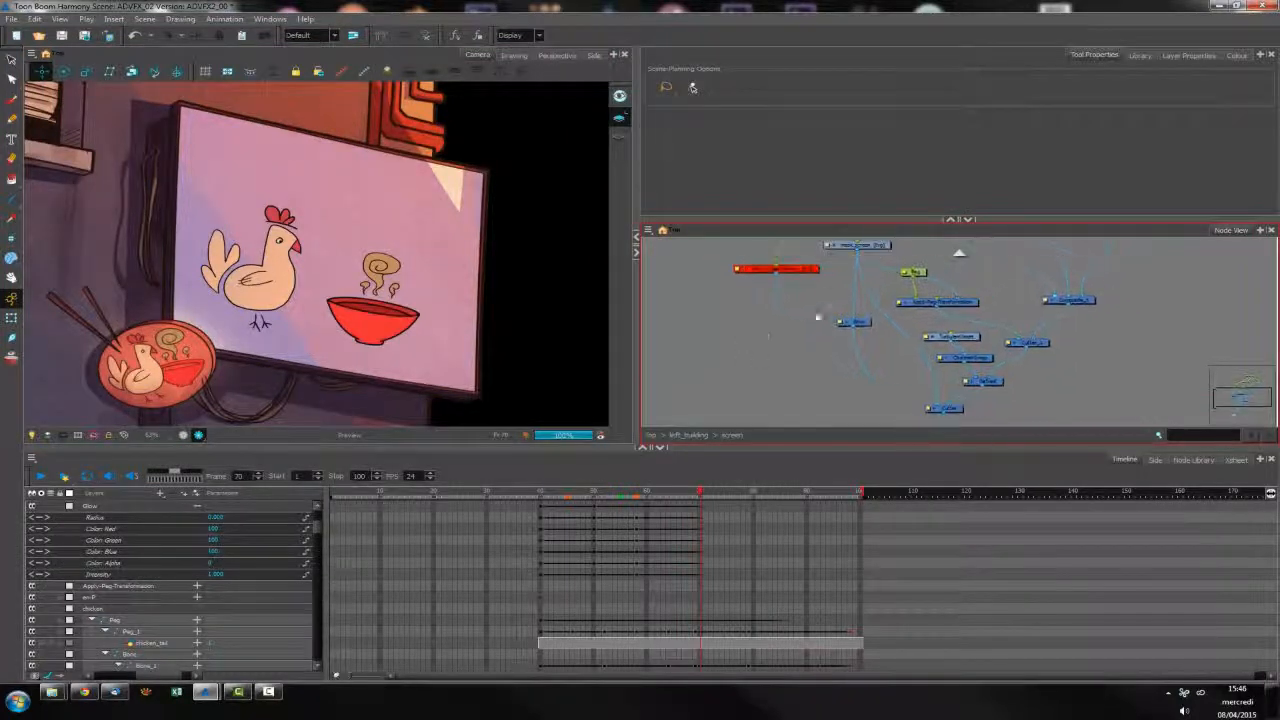
left_click_drag(786, 270, 741, 345)
left_click_drag(969, 409, 1010, 312)
left_click_drag(948, 348, 943, 392)
left_click_drag(772, 248, 772, 290)
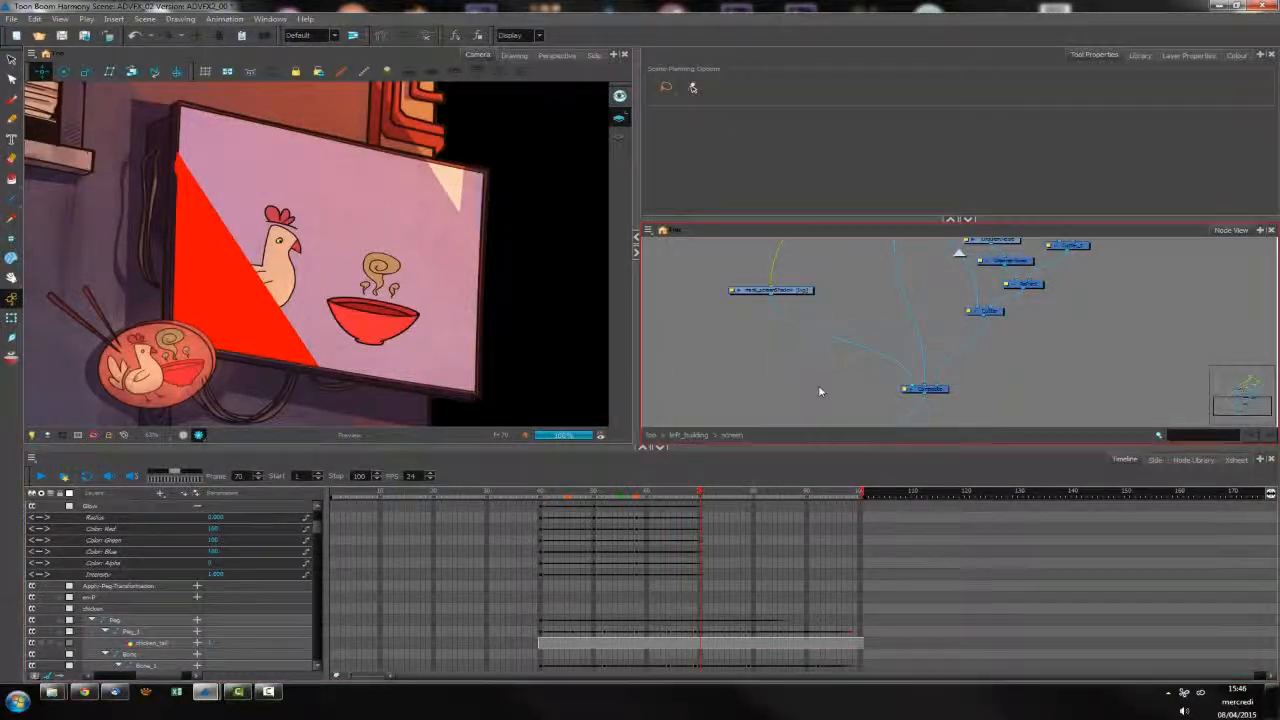
Add a Tone node from the Combine category between the Composite and the group's output, using the screen shadow drawing as its matte
left_click(1206, 462)
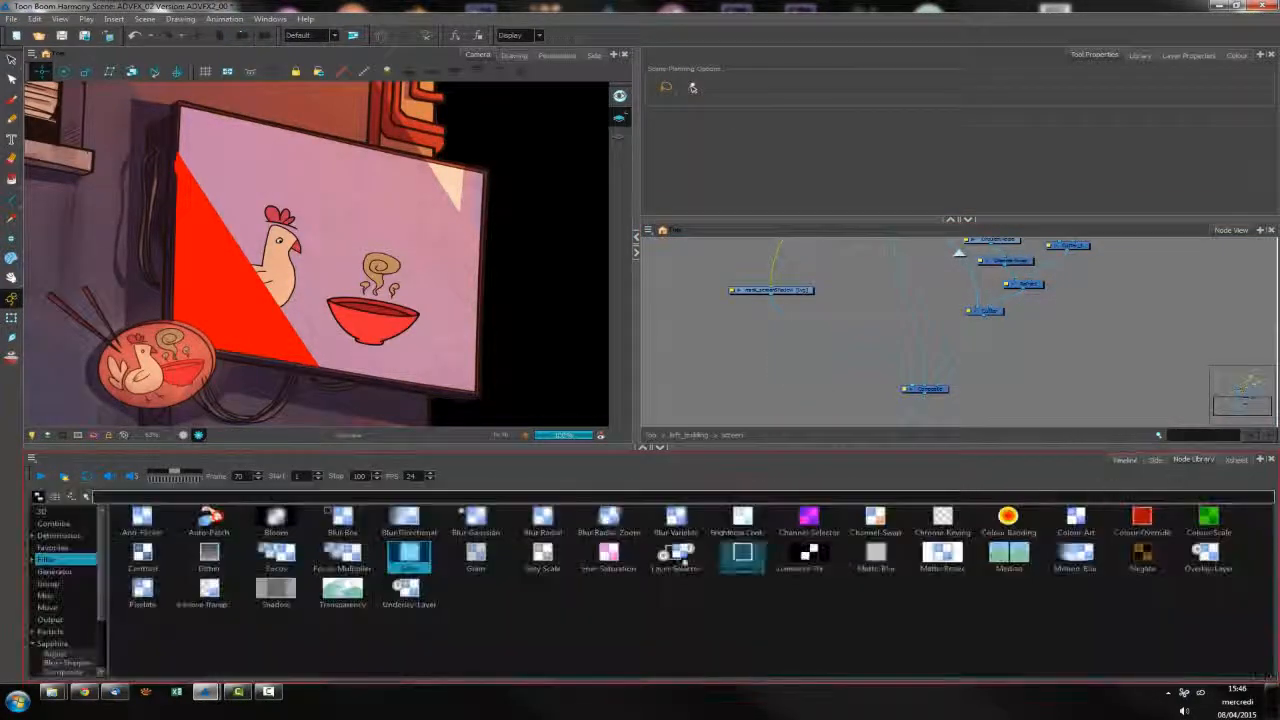
left_click(54, 523)
left_click(543, 517)
left_click_drag(543, 517, 914, 388)
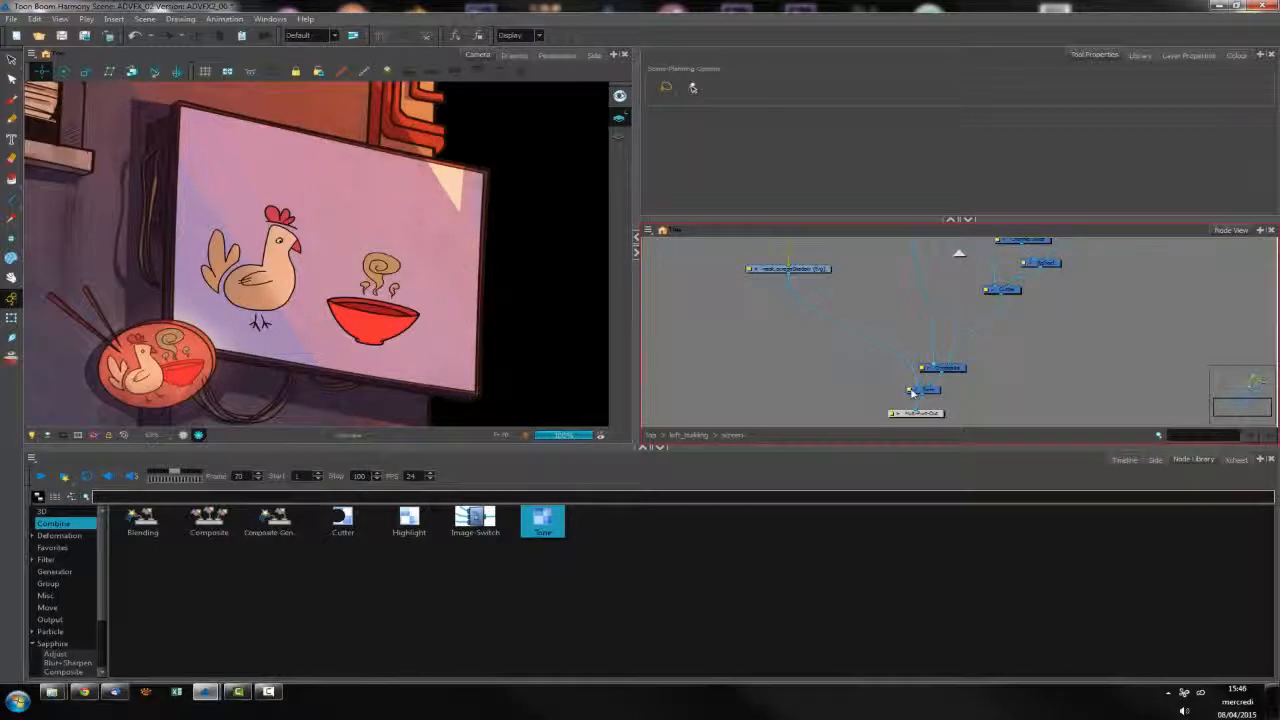
Set the Tone's Radius to 0 and sample its shadow colour from the lilac screen background in the camera view
double_click(913, 390)
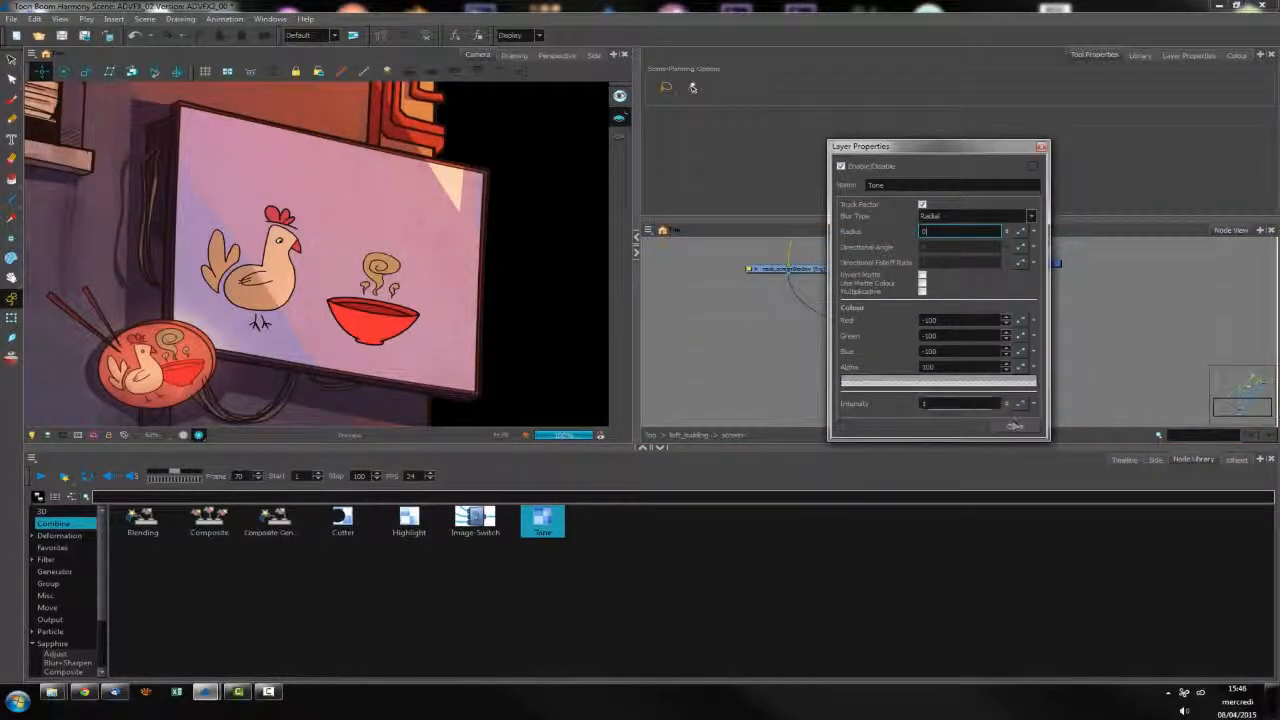
left_click(964, 382)
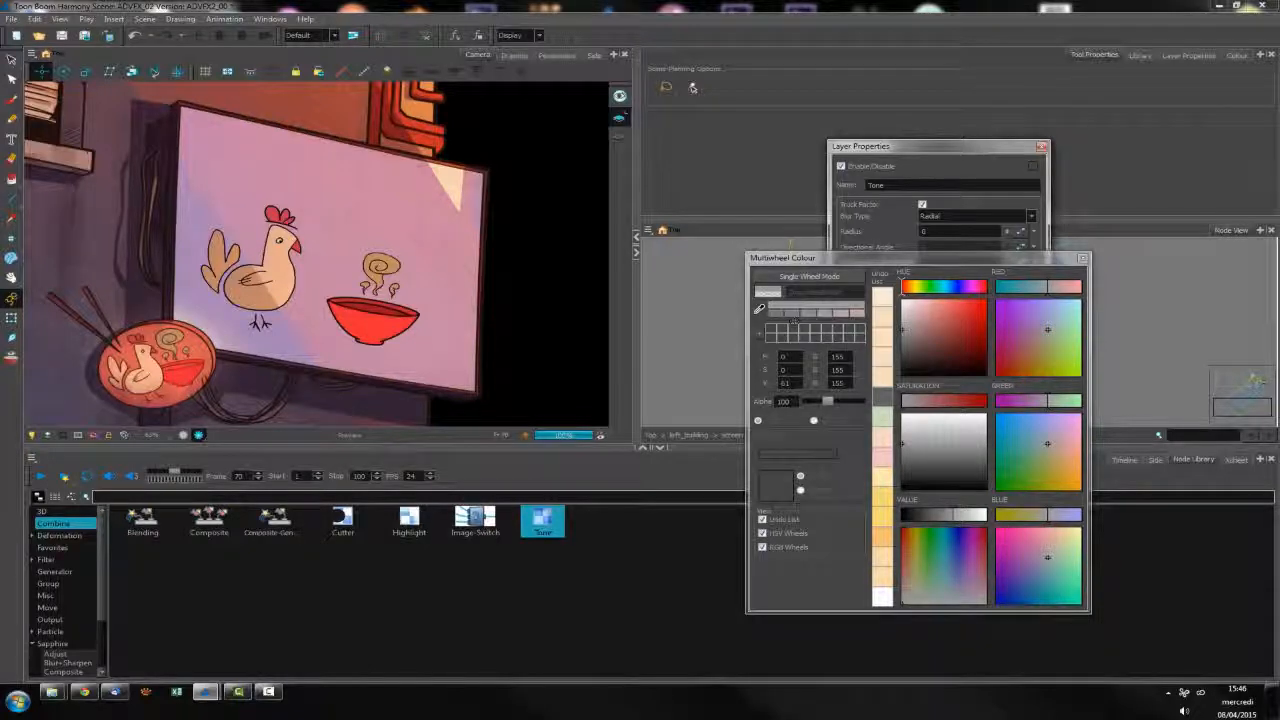
left_click(758, 308)
left_click(280, 335)
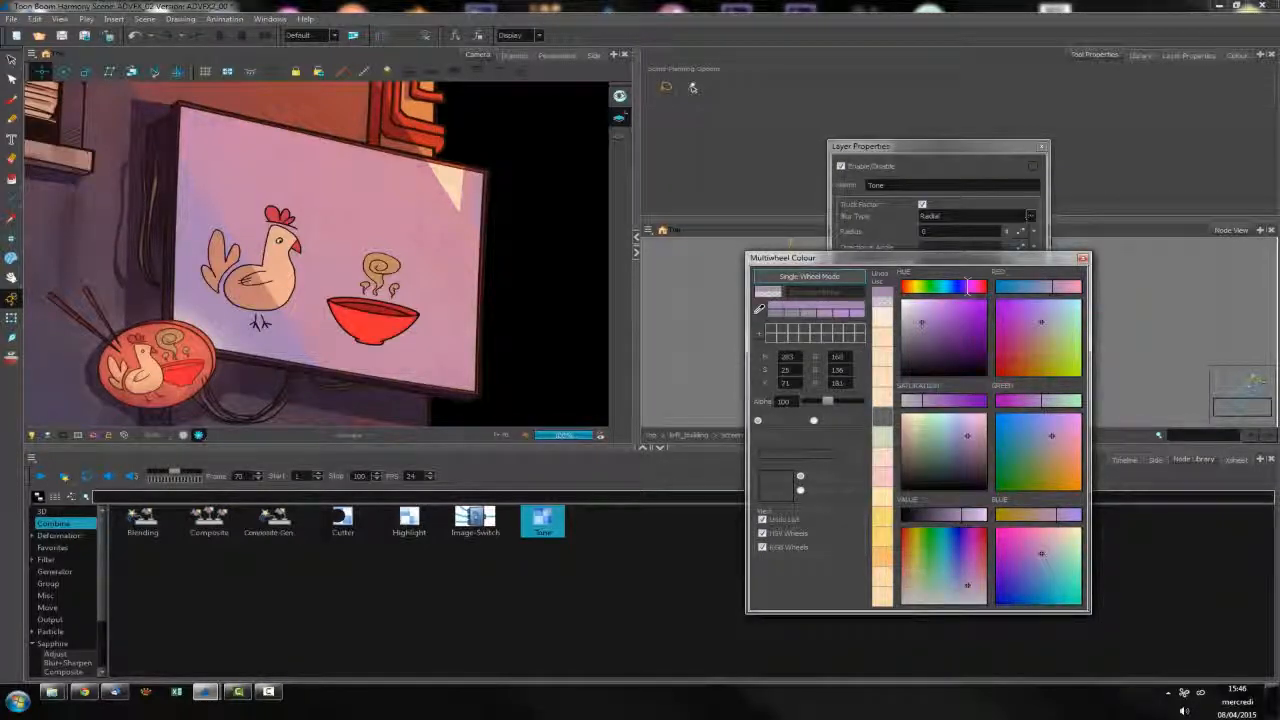
left_click(1083, 258)
left_click(1016, 427)
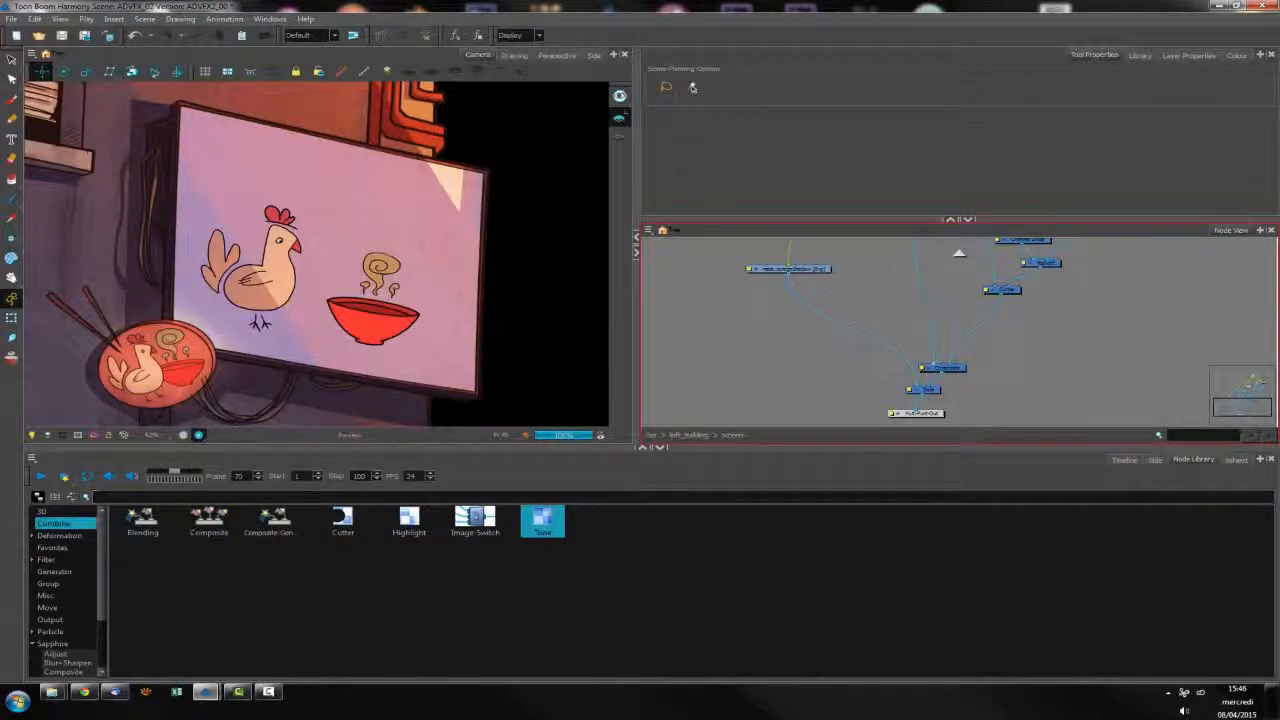
Go up to the left_building group and disable the chicken and bowl artwork on the small round panel
left_click(688, 435)
left_click_drag(1123, 309, 1060, 300)
key("a")
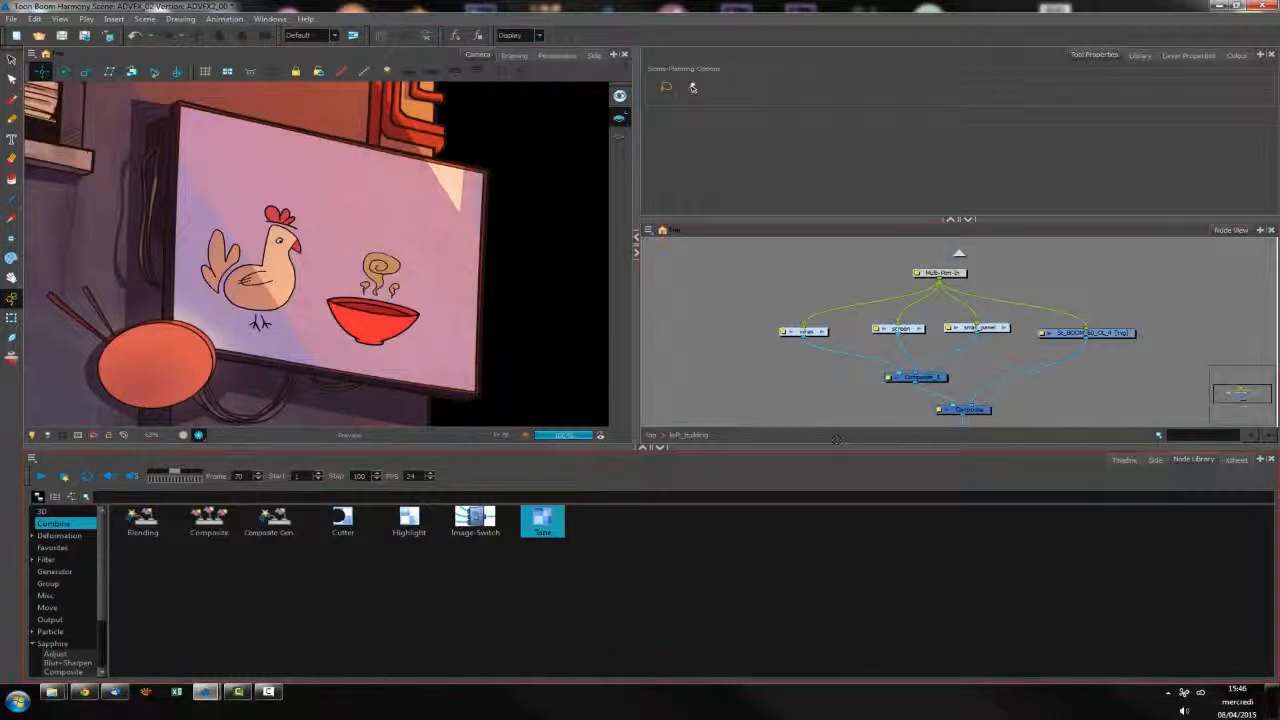
Look through the nodes inside the small_panel group, and return to the top-level network and the timeline
left_click_drag(977, 328, 977, 333)
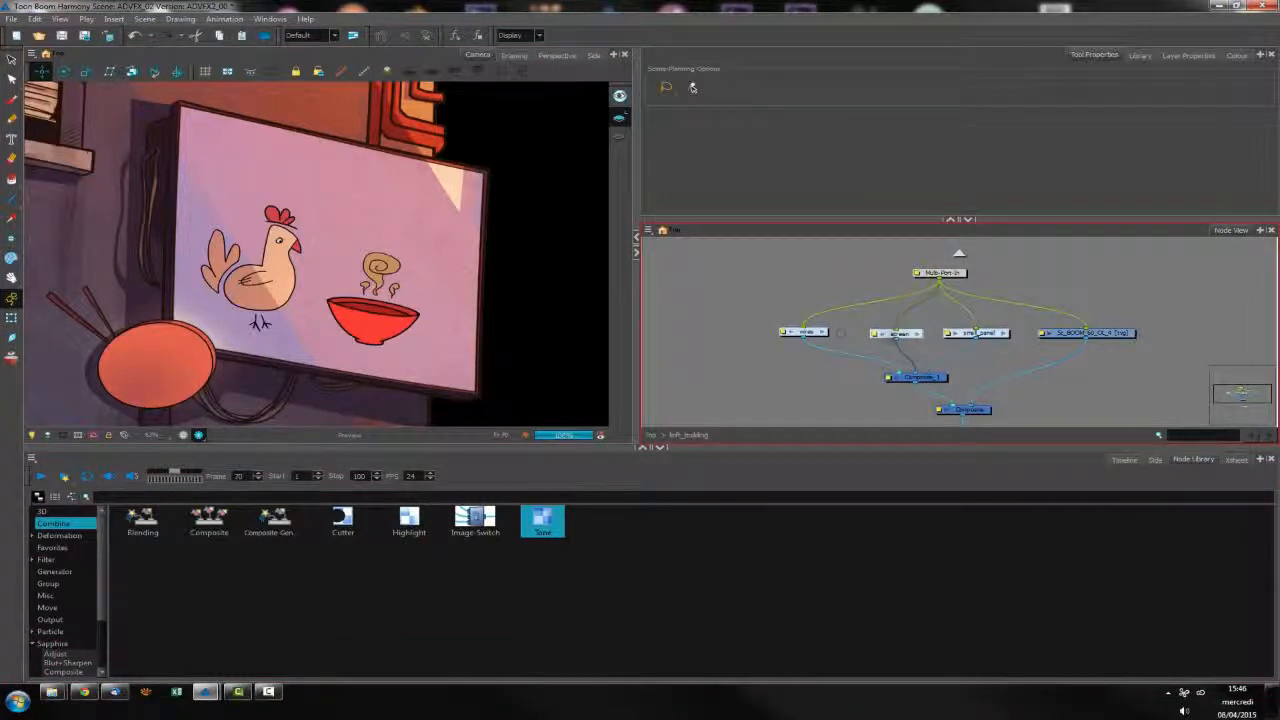
left_click(1004, 333)
left_click_drag(893, 386, 990, 384)
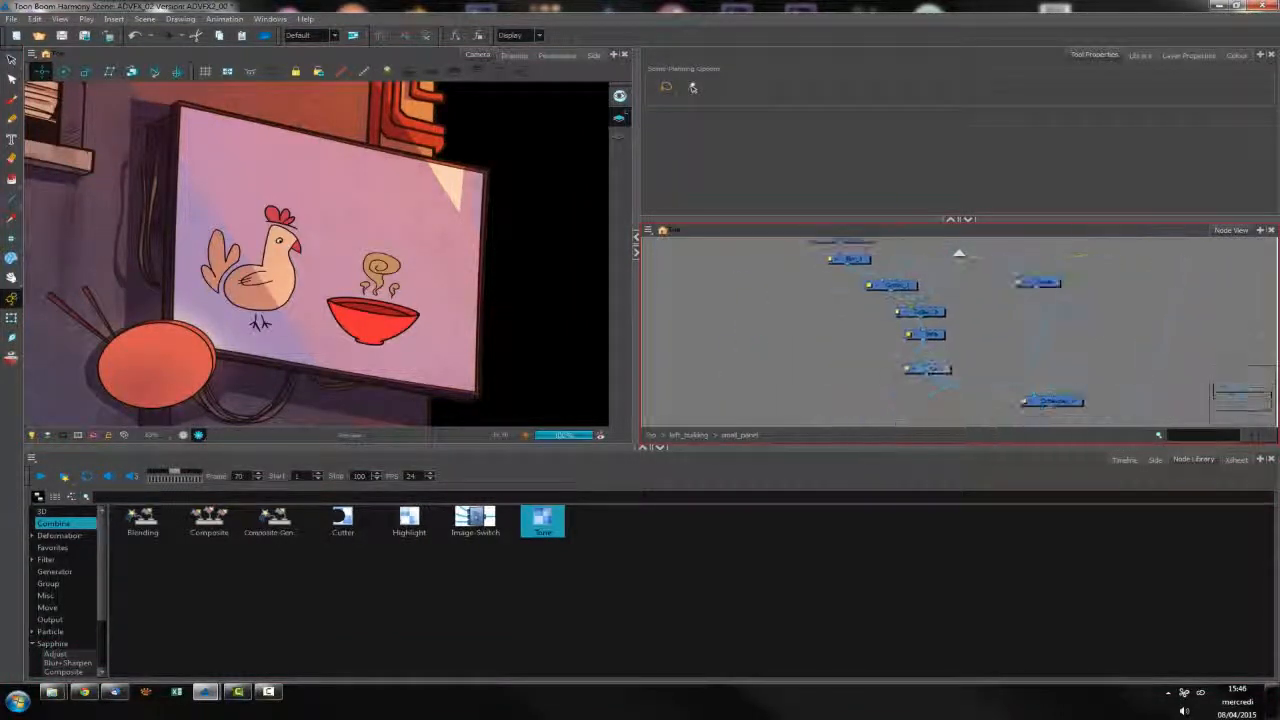
left_click(688, 435)
left_click(902, 342)
left_click_drag(903, 348, 930, 396)
left_click(959, 253)
left_click(886, 339)
left_click_drag(888, 345, 1010, 380)
left_click(651, 435)
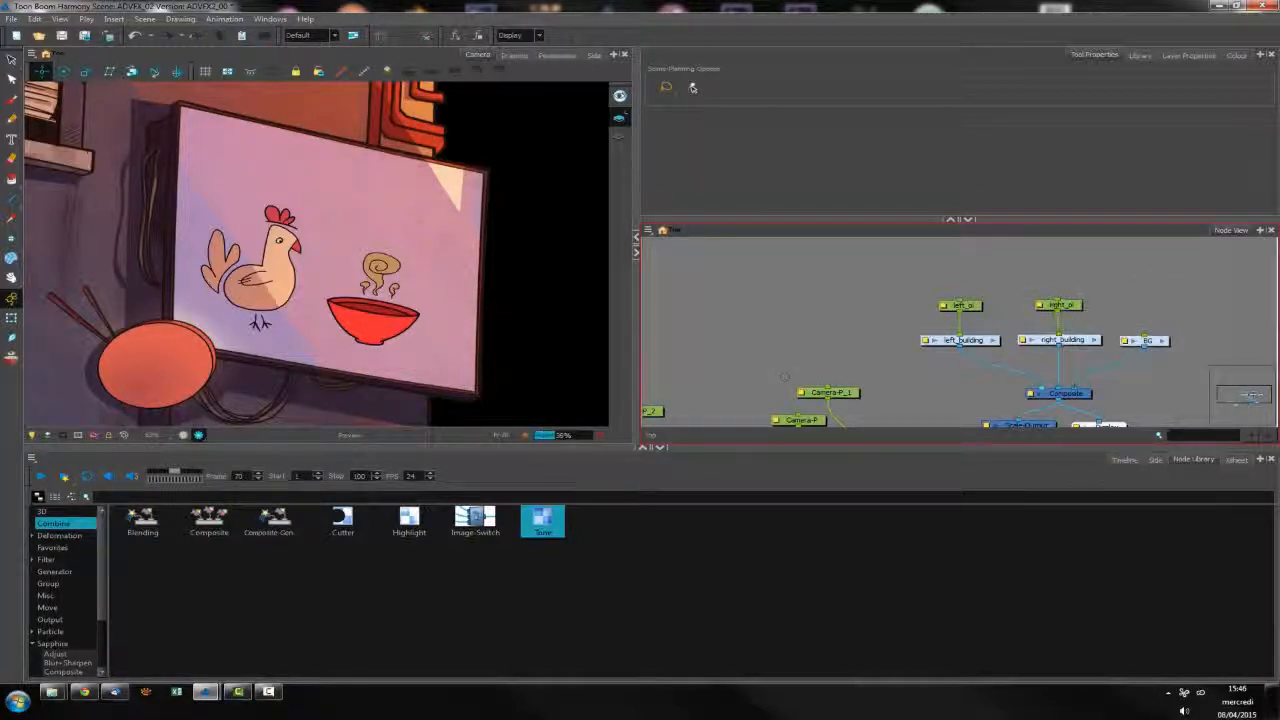
left_click(1124, 459)
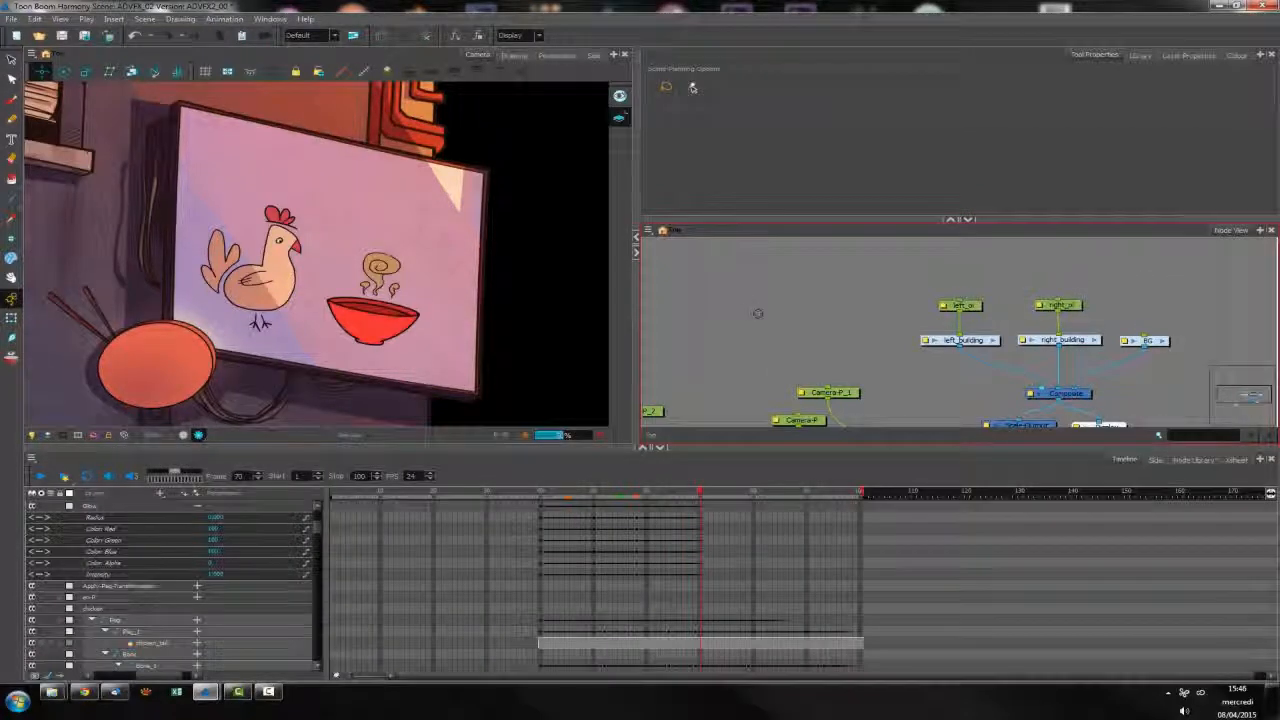